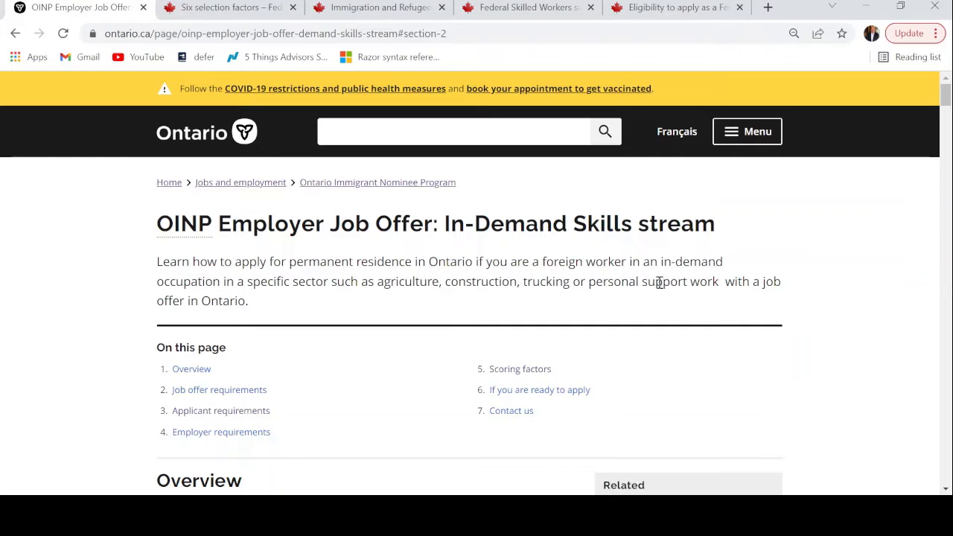
Step: Read the Overview of the In-Demand Skills stream, highlighting the passage on in-demand occupations such as agriculture, construction and trucking
scroll(825, 325, down, 3)
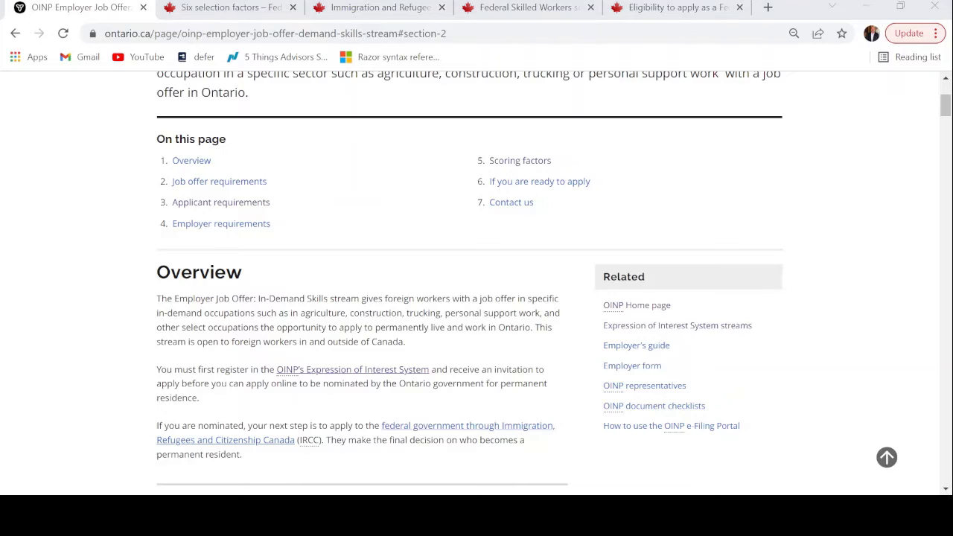
click(92, 202)
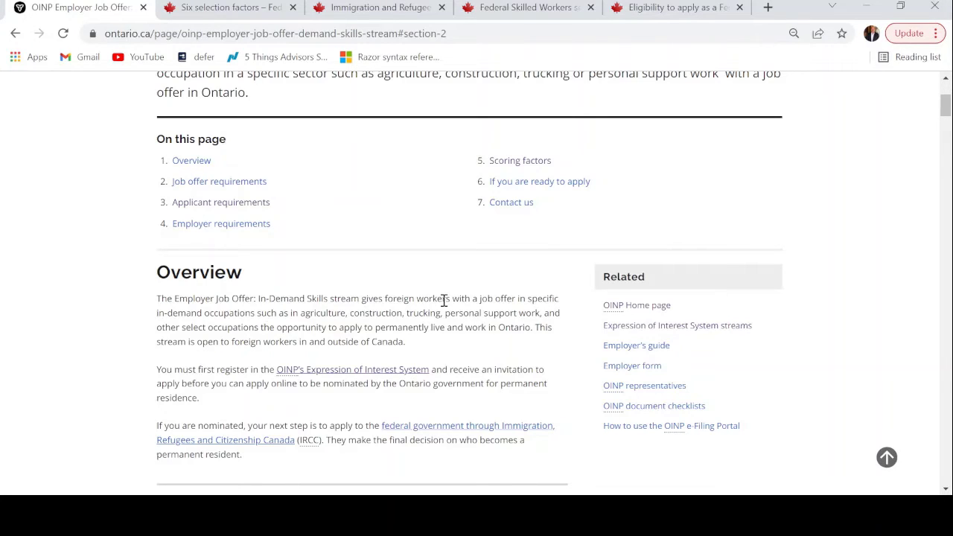
drag(444, 300, 443, 313)
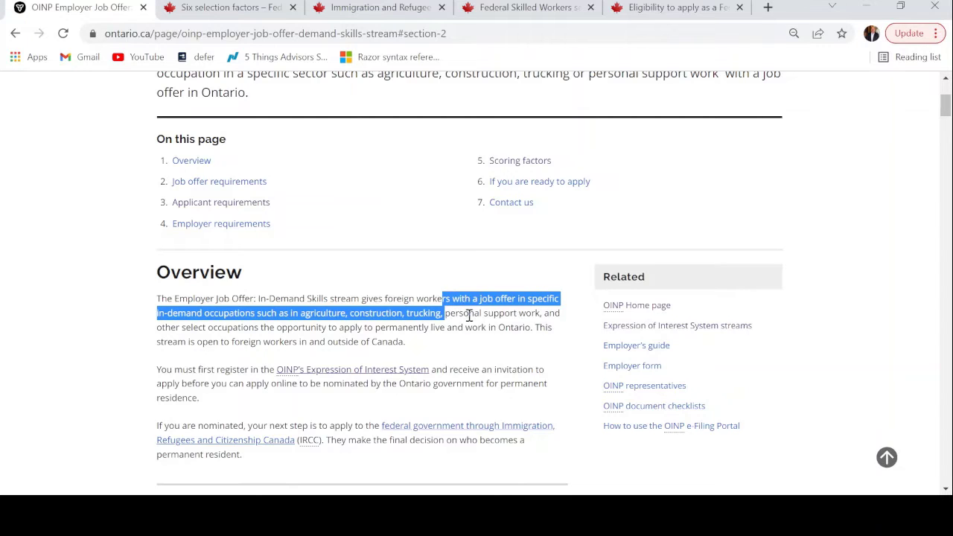
click(515, 325)
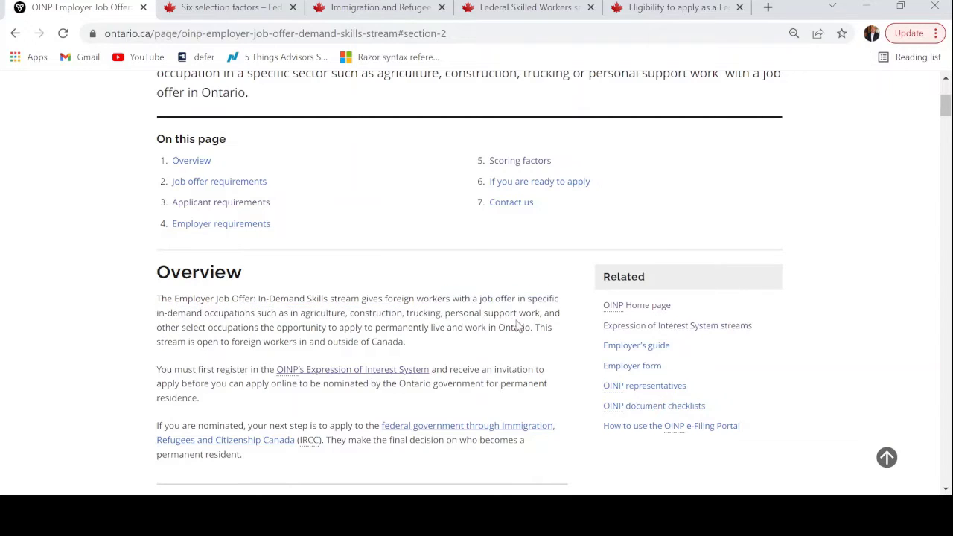
scroll(562, 327, down, 2)
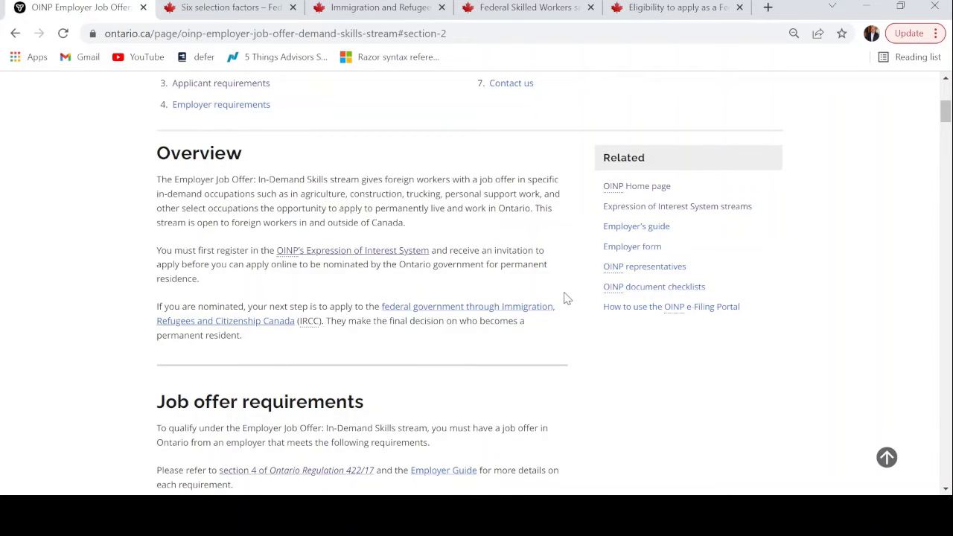
scroll(564, 298, down, 1)
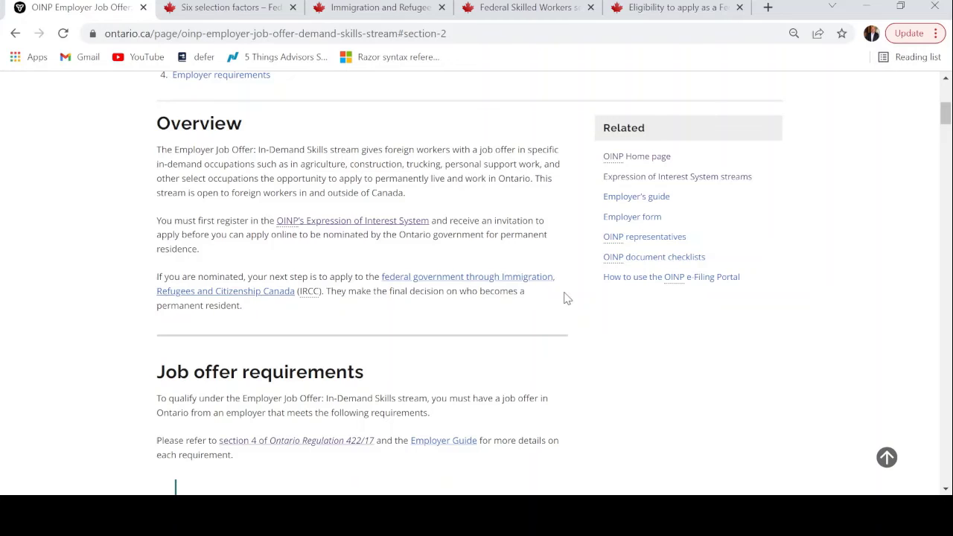
Step: Review the job offer requirements, including the Important note and the conditions for a full-time and permanent position
scroll(566, 298, down, 4)
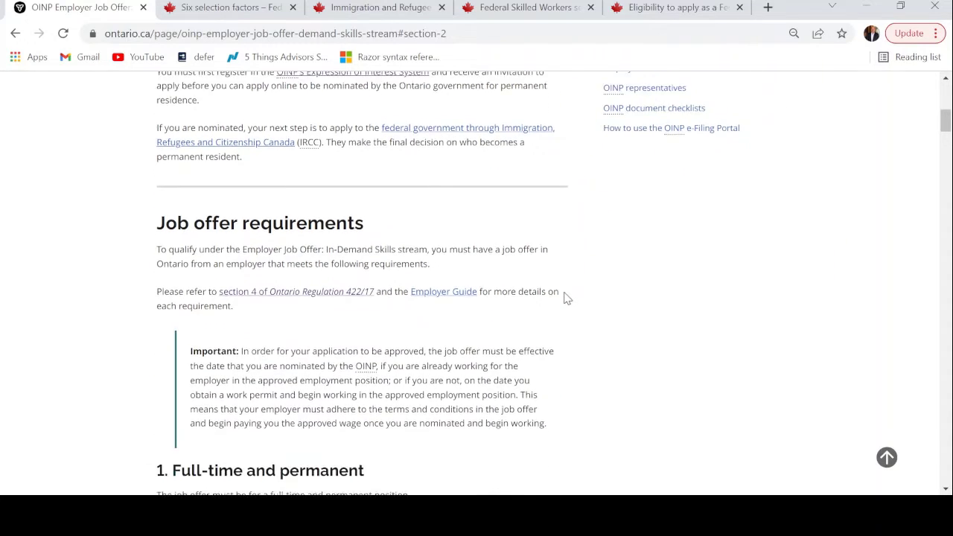
scroll(566, 298, down, 2)
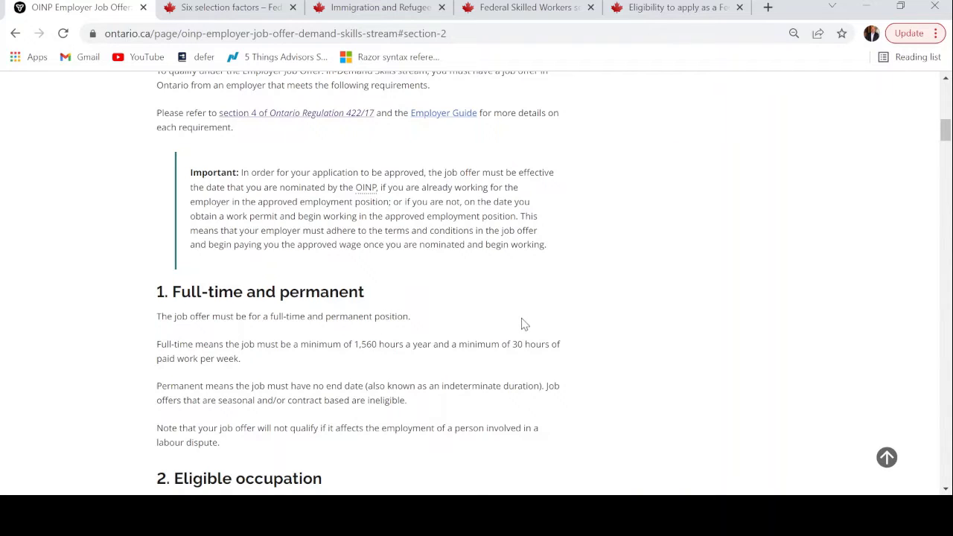
scroll(522, 324, down, 1)
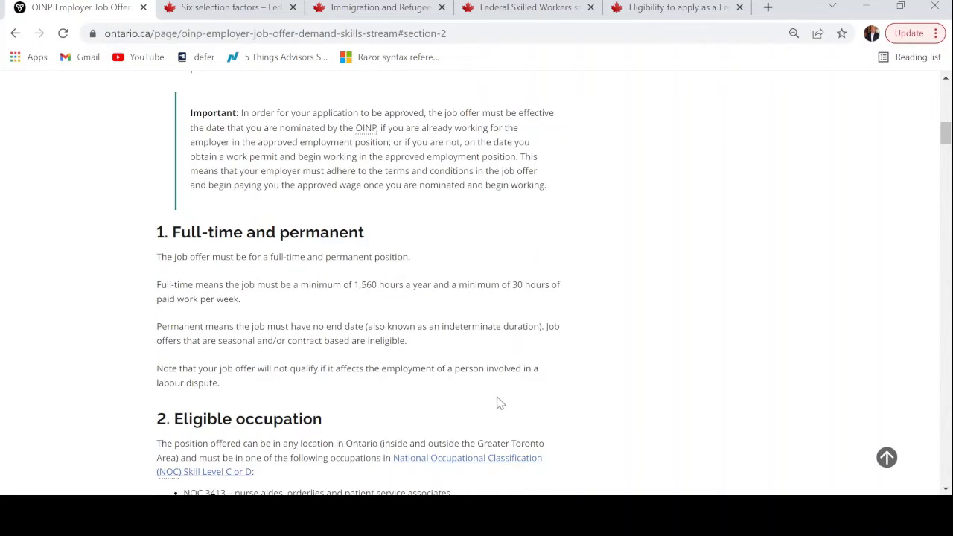
scroll(498, 403, down, 1)
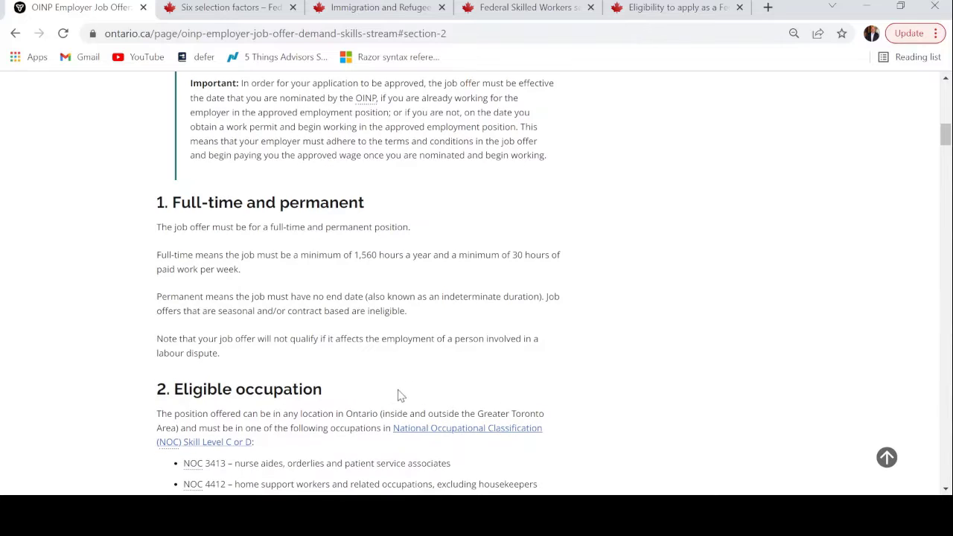
Step: Examine the eligible occupation lists for positions anywhere in Ontario and for positions outside the Greater Toronto Area
scroll(399, 394, down, 3)
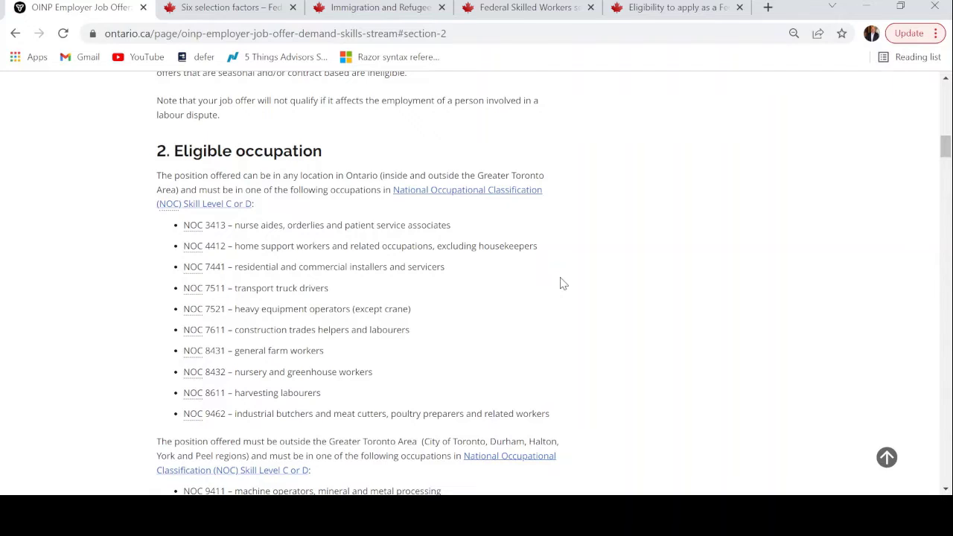
scroll(563, 284, down, 1)
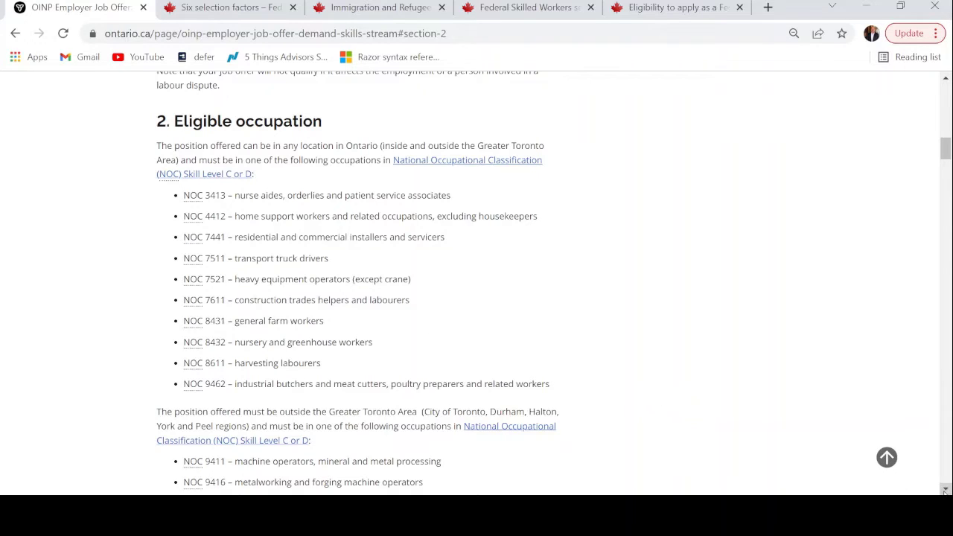
scroll(945, 491, down, 5)
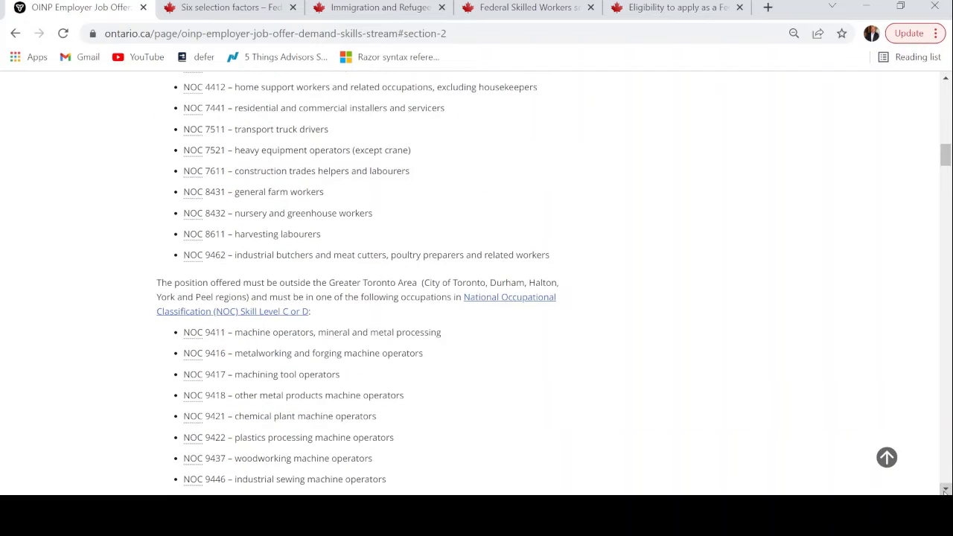
scroll(945, 491, down, 1)
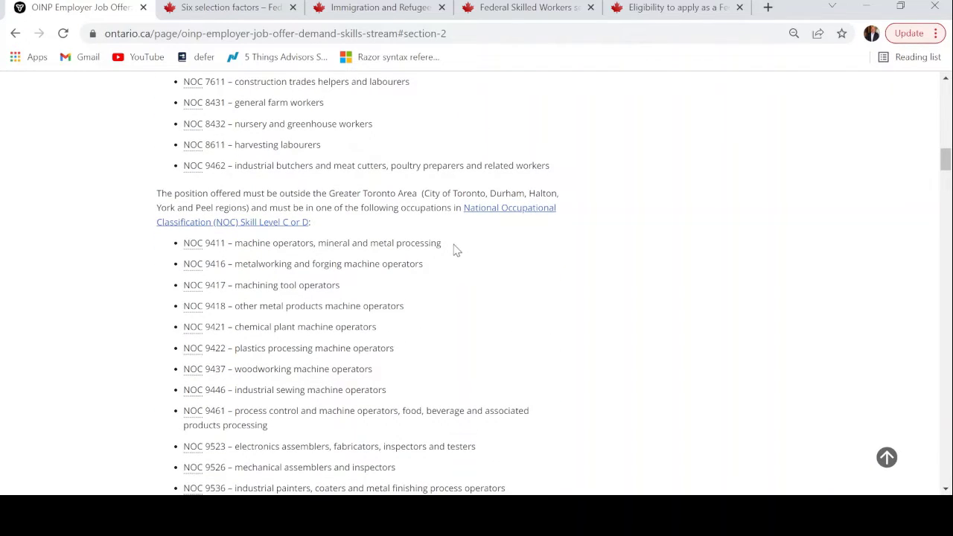
scroll(457, 250, down, 2)
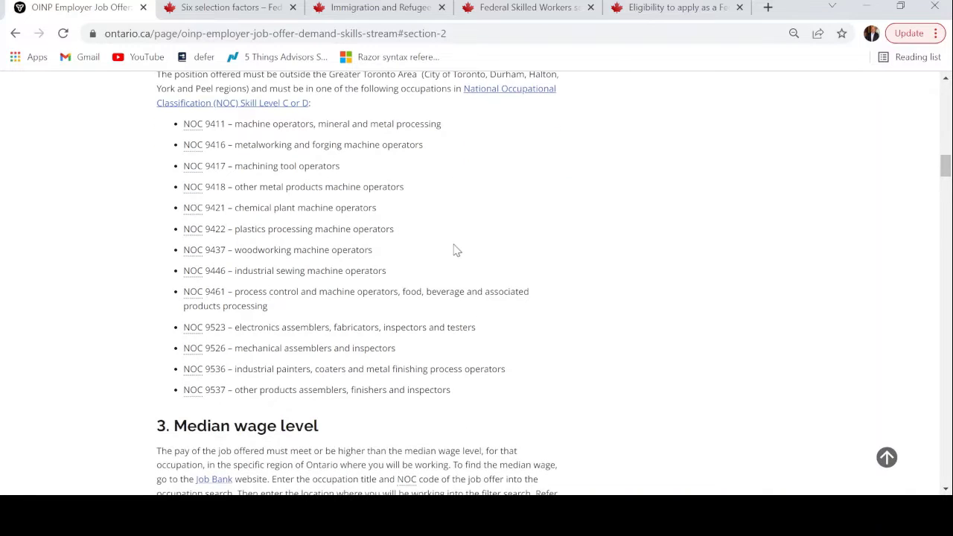
scroll(457, 250, up, 2)
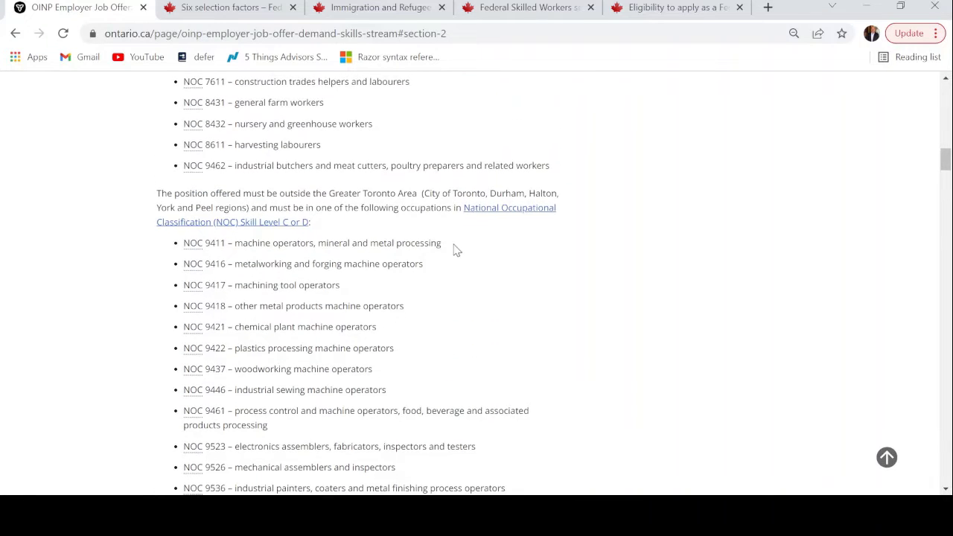
scroll(456, 250, down, 1)
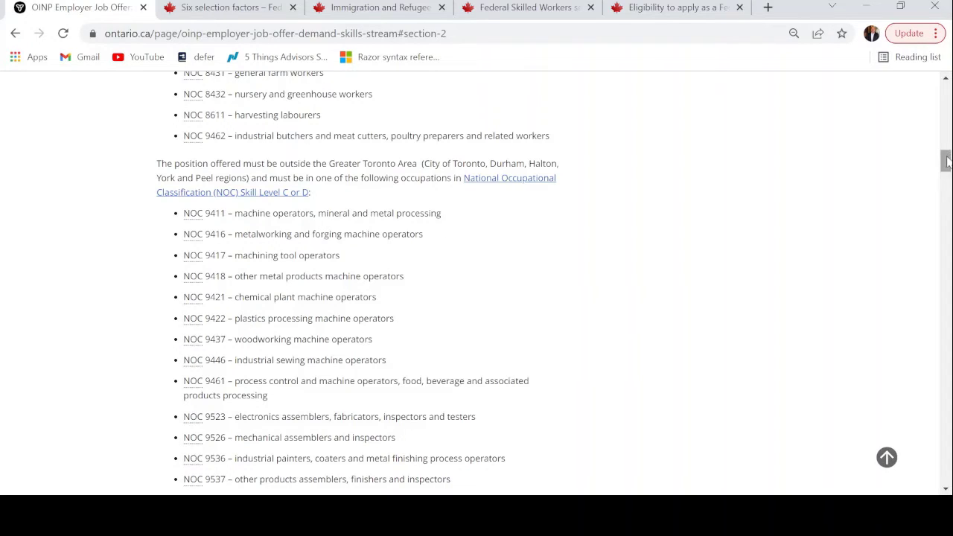
drag(946, 160, 946, 149)
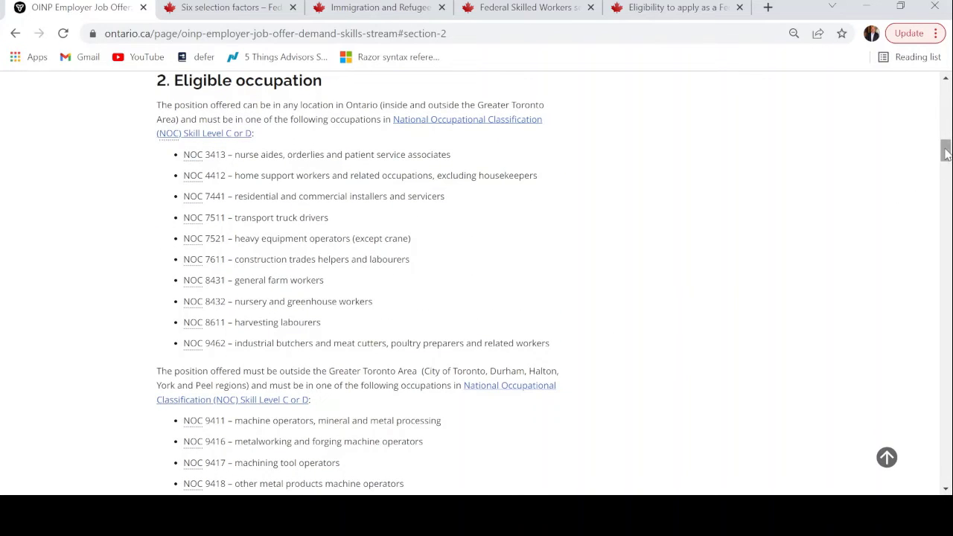
Step: Review the remaining job offer requirements on median wage level, urgent need for the position and work based in Ontario
drag(945, 148, 945, 182)
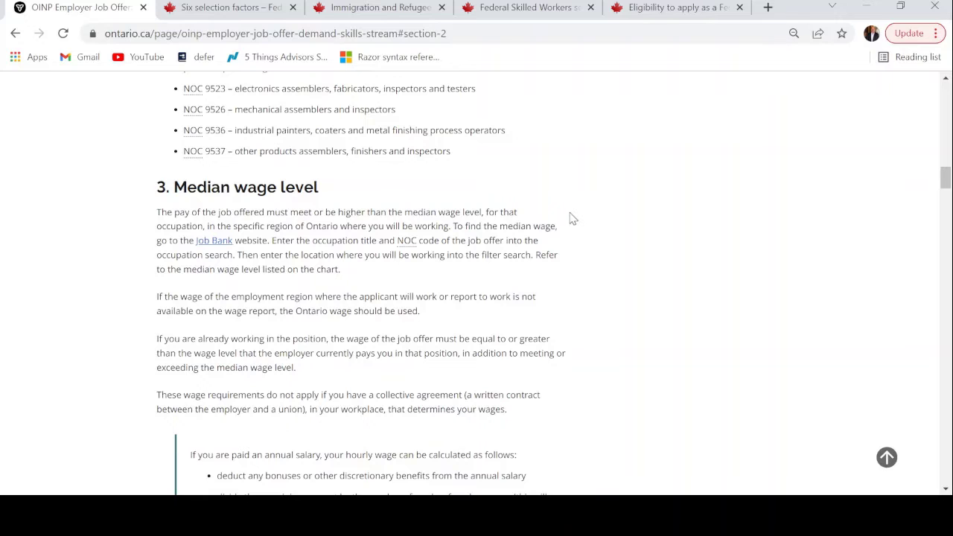
scroll(573, 218, down, 3)
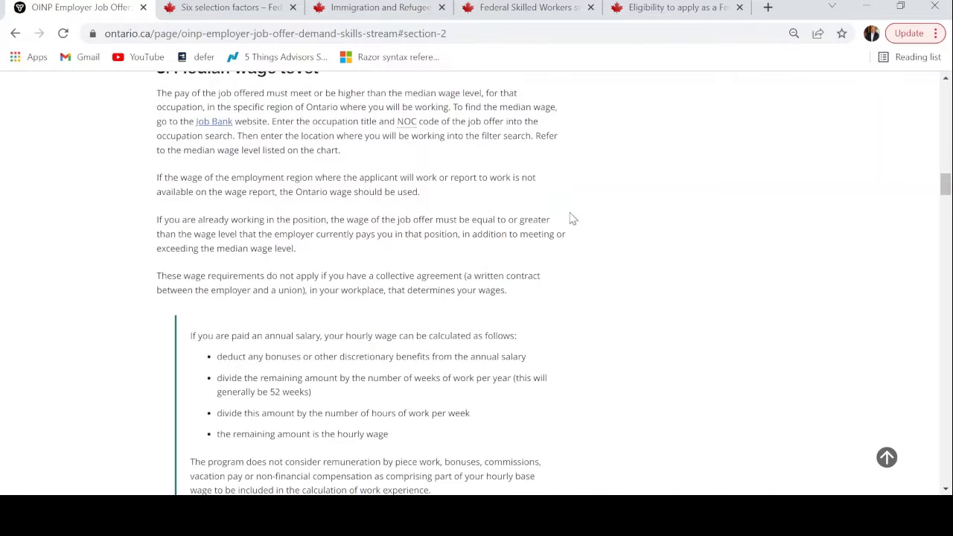
scroll(572, 218, down, 3)
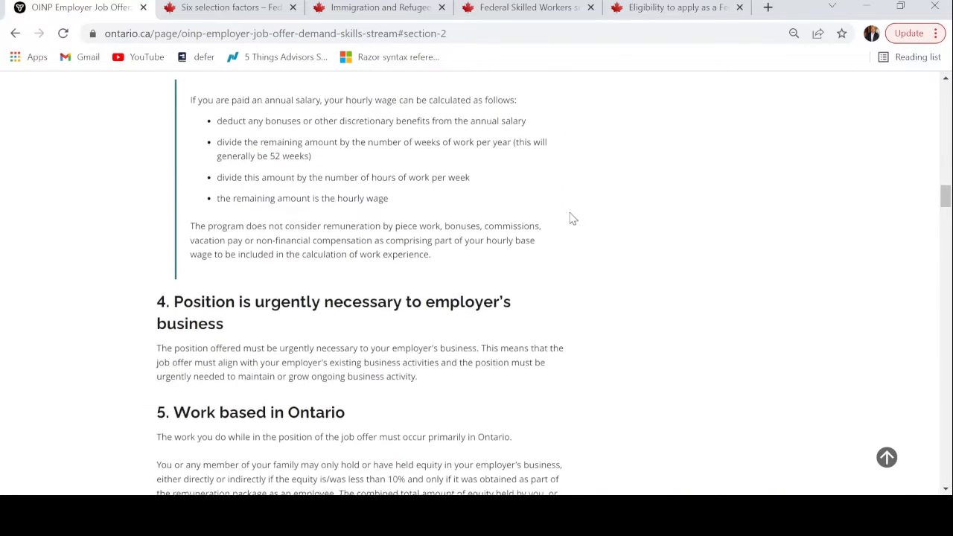
scroll(554, 325, down, 5)
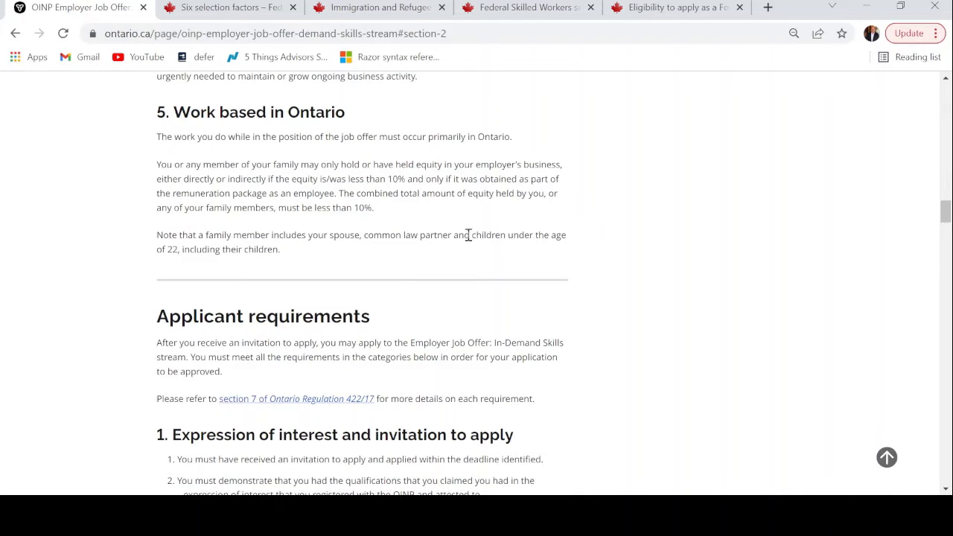
Step: Read the applicant requirements on expression of interest and invitation to apply, highlighting that subsection's heading
scroll(631, 405, down, 1)
scroll(631, 405, down, 2)
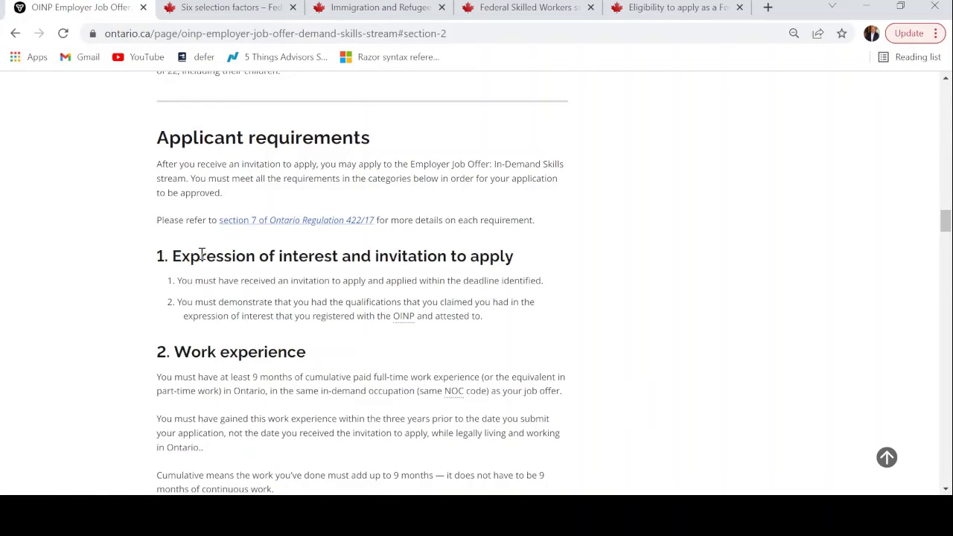
drag(202, 255, 544, 251)
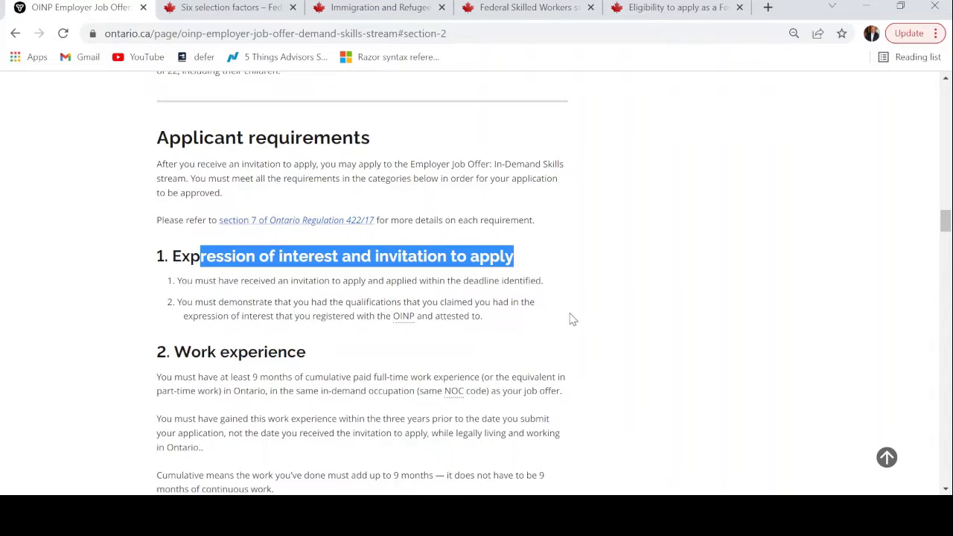
scroll(571, 318, down, 2)
click(342, 301)
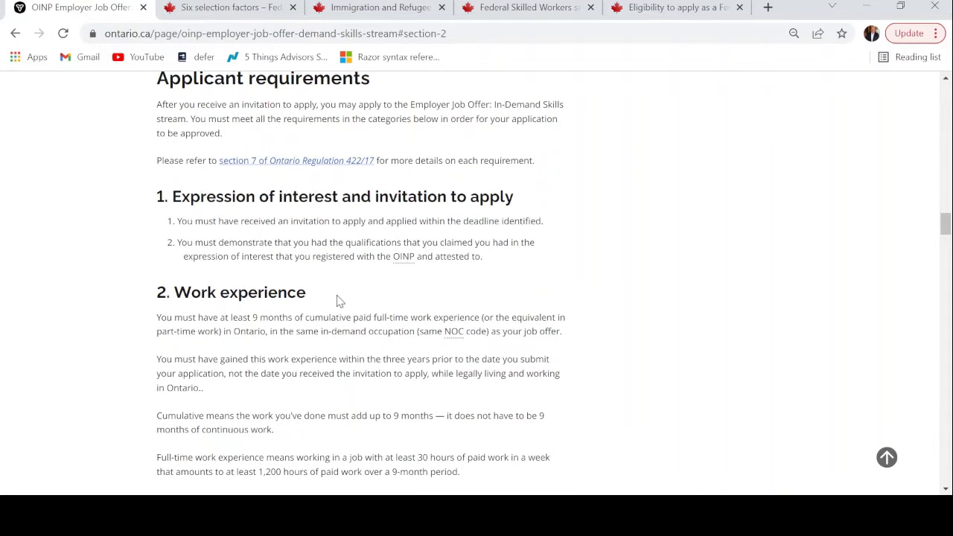
Step: Read the applicant work experience requirement, highlighting its heading and the minimum paid hours in the full-time definition
drag(175, 292, 302, 292)
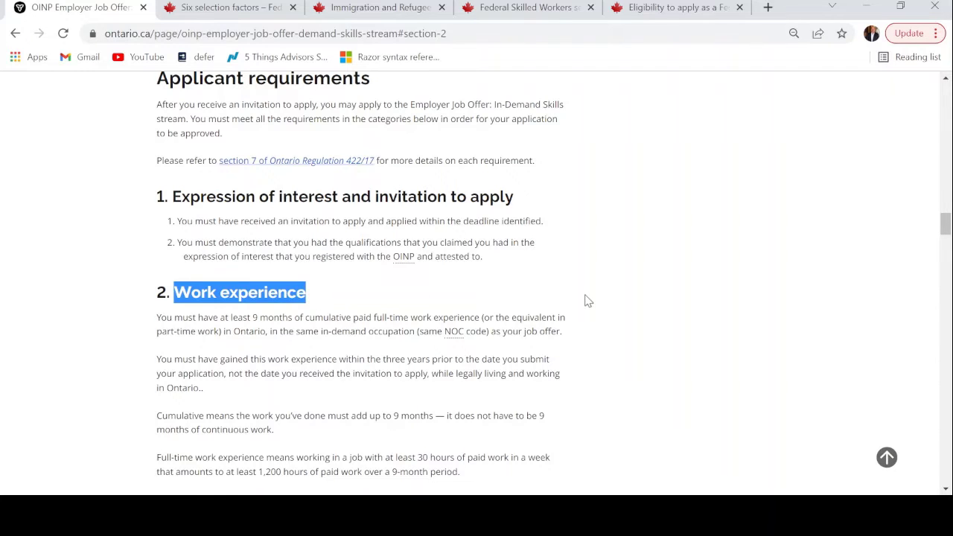
scroll(585, 300, down, 2)
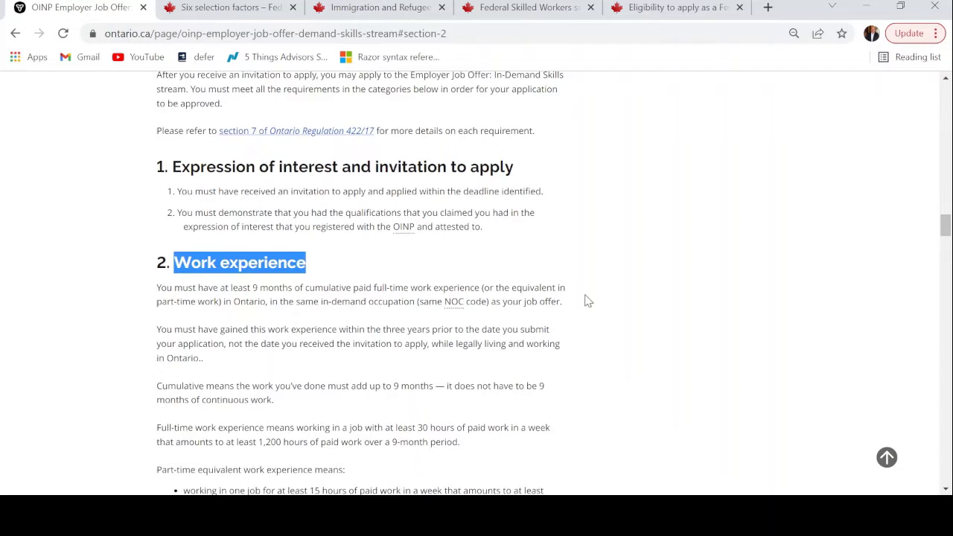
scroll(589, 300, down, 1)
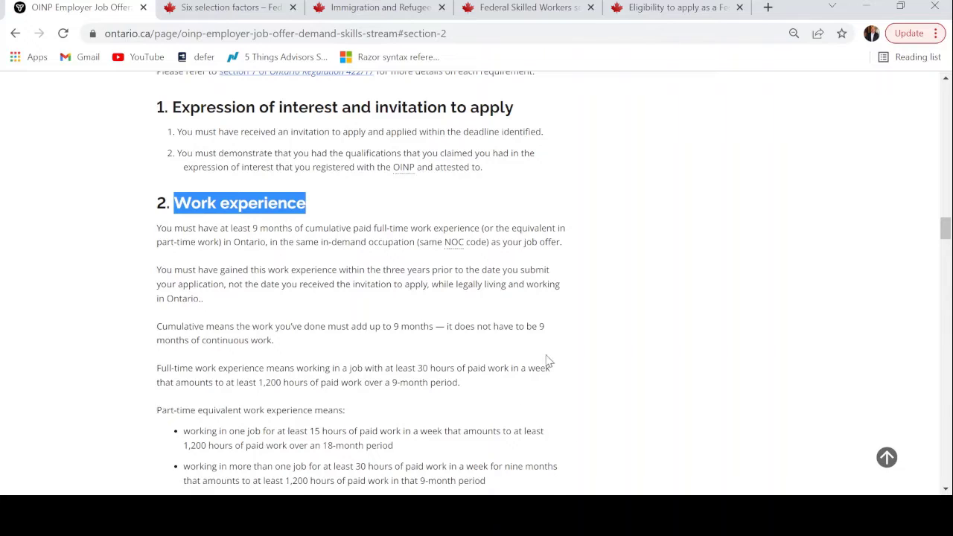
click(379, 244)
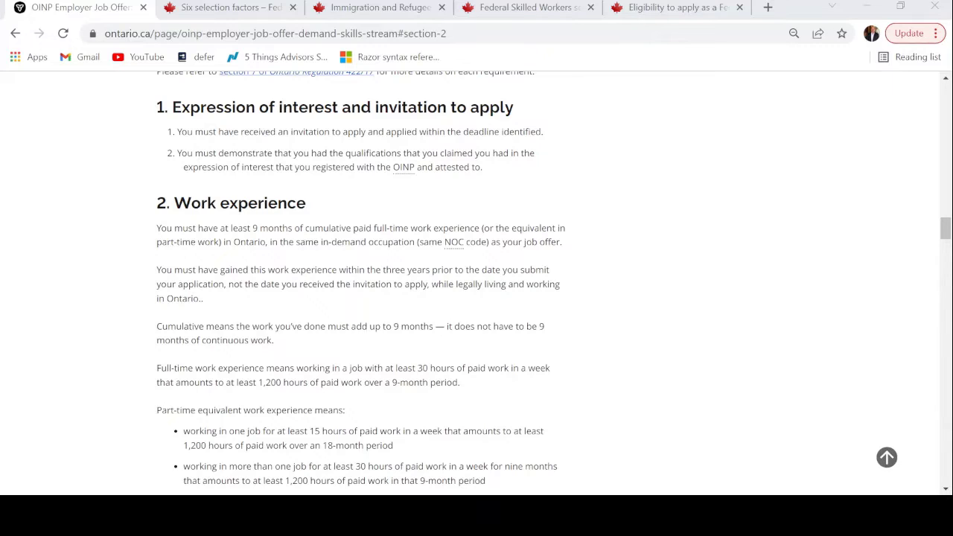
click(141, 319)
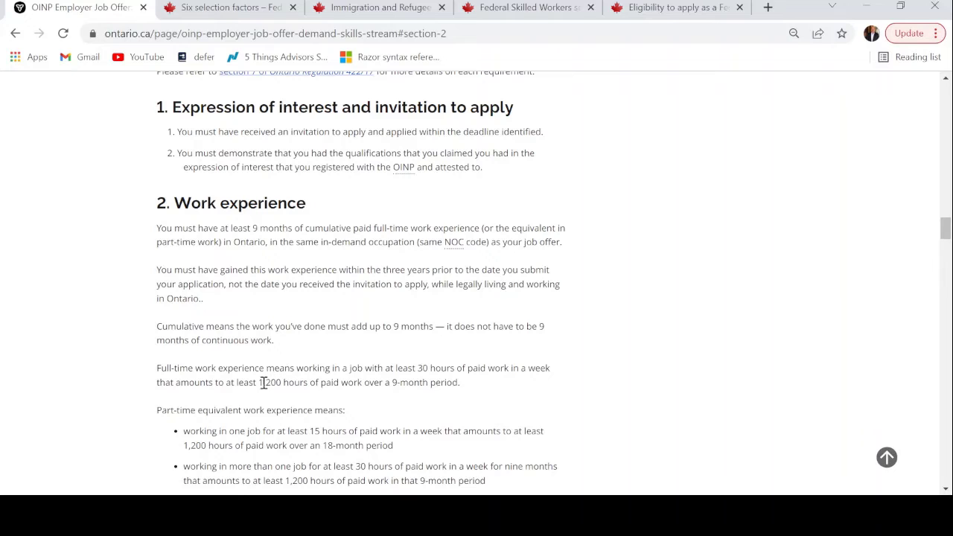
drag(256, 382, 283, 383)
click(490, 390)
Step: Read the definition of part-time equivalent work experience and highlight the bullet on working in one job
scroll(564, 344, down, 1)
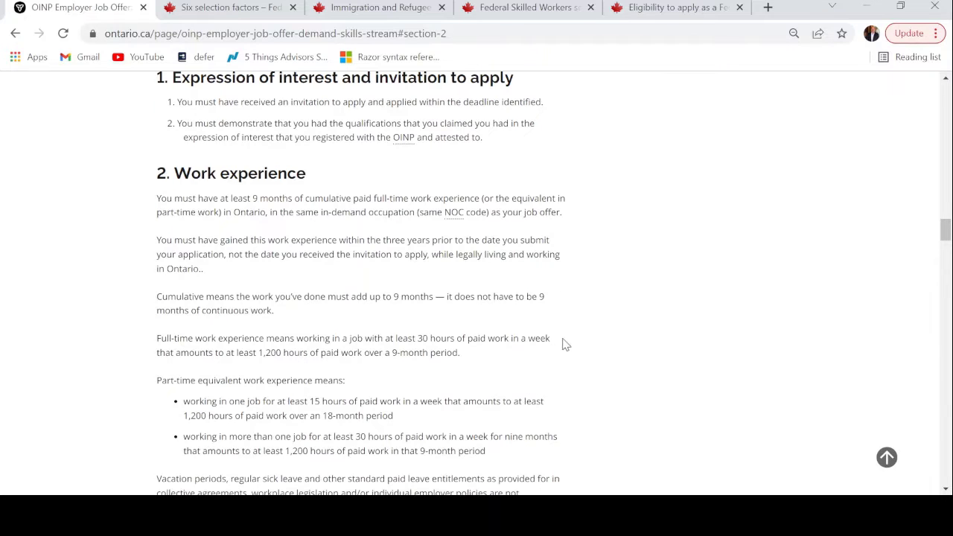
scroll(565, 344, down, 1)
scroll(564, 344, down, 1)
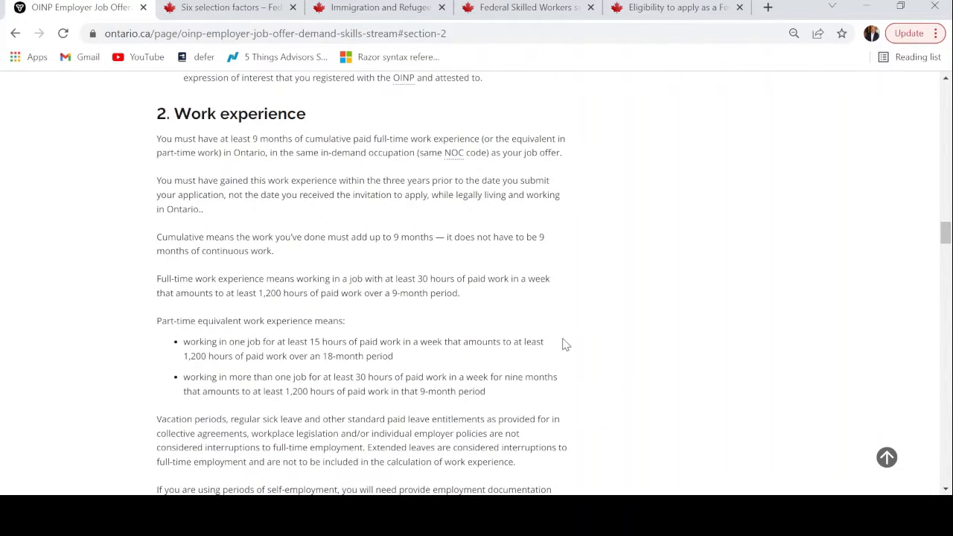
drag(395, 357, 178, 351)
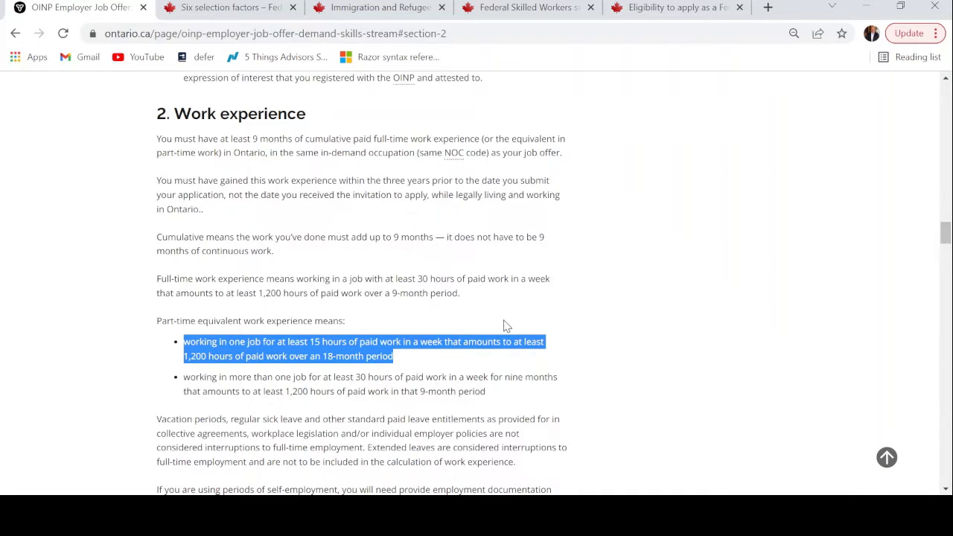
Step: Switch to the open Federal Skilled Workers selection criteria page on work experience and view it from its beginning
click(522, 19)
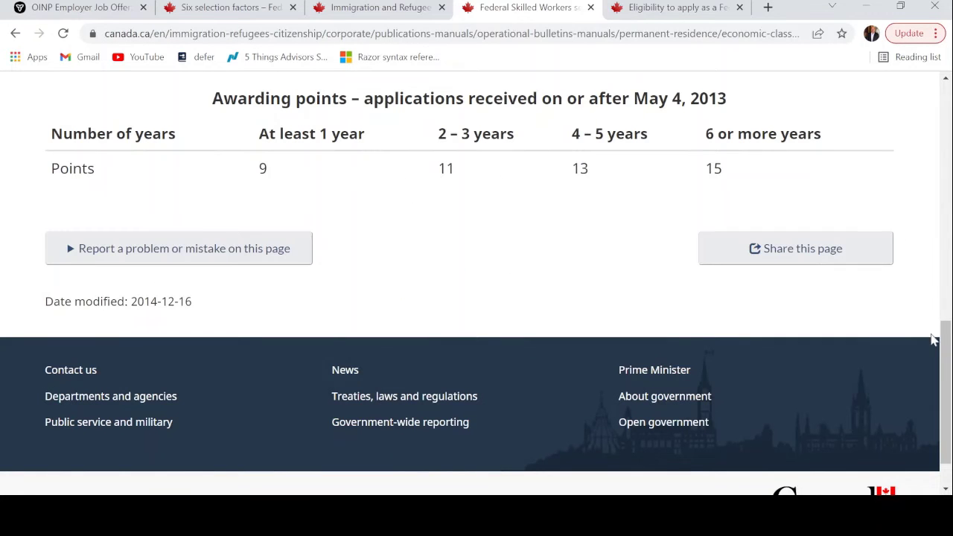
drag(944, 338, 947, 108)
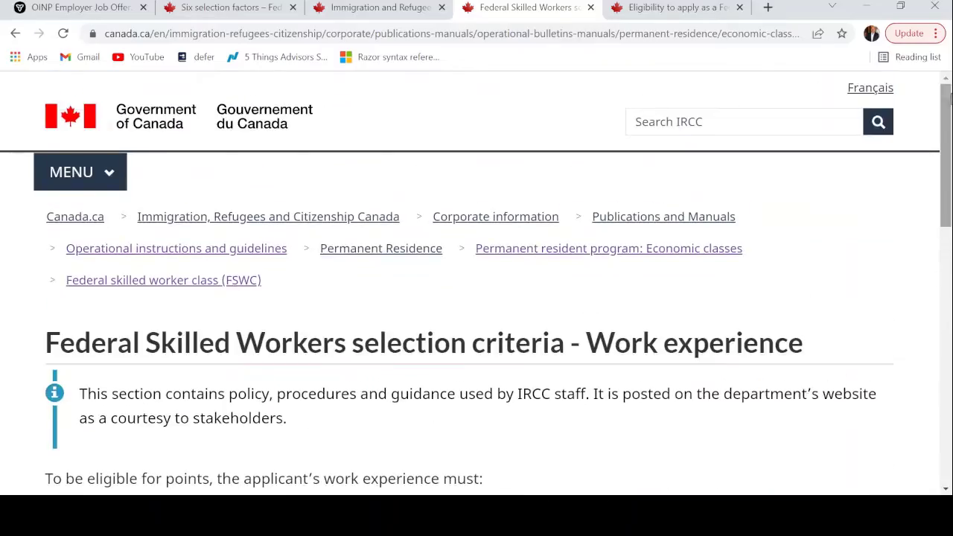
Step: Switch to the Federal Skilled Worker eligibility page and highlight "15 hours/week" in the part-time work experience rules
click(402, 7)
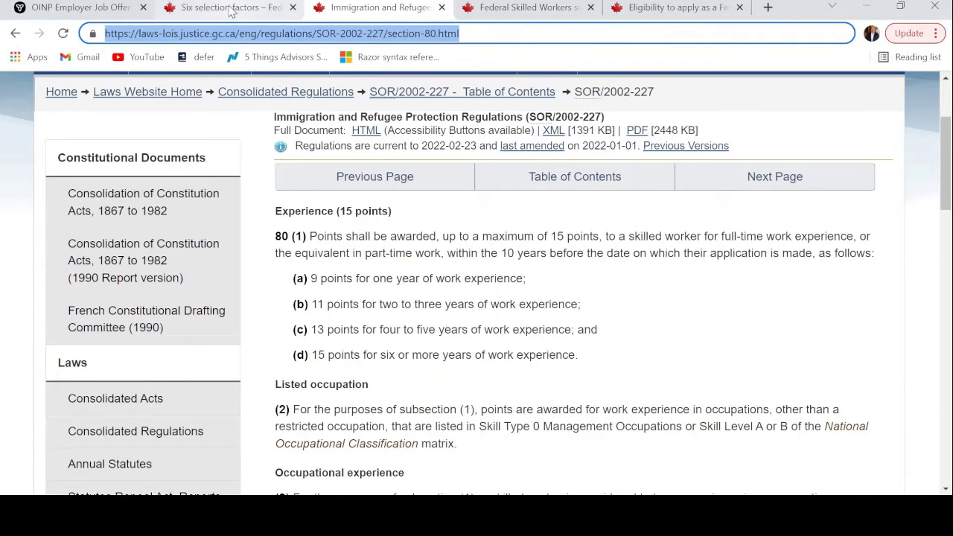
click(665, 10)
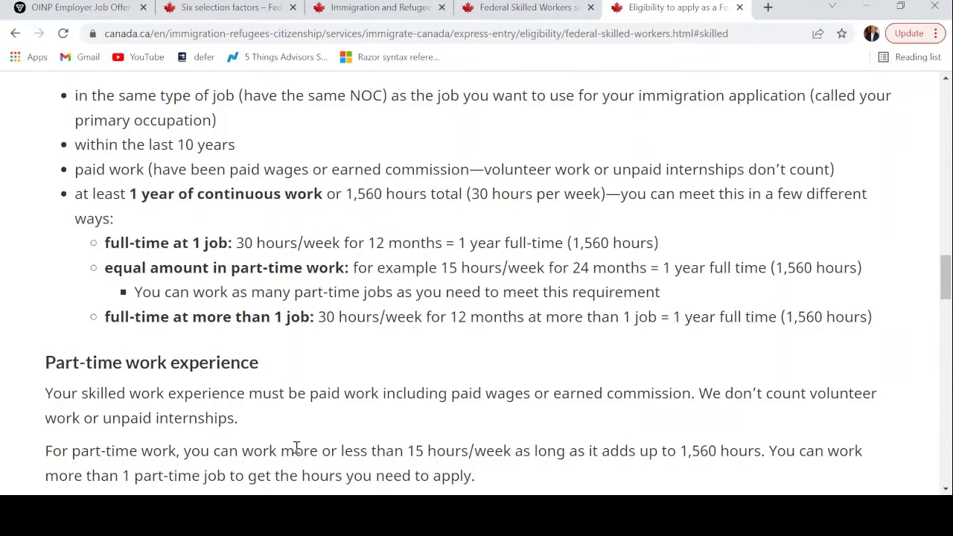
drag(531, 451, 403, 450)
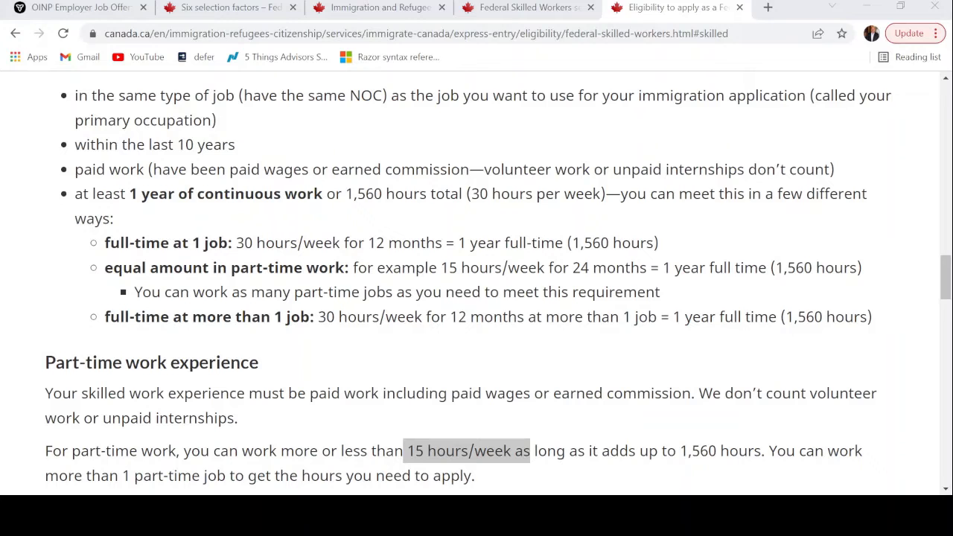
Step: Return to the OINP stream page and highlight the weekly and total hours in the part-time bullet on working in one job
click(78, 8)
click(368, 344)
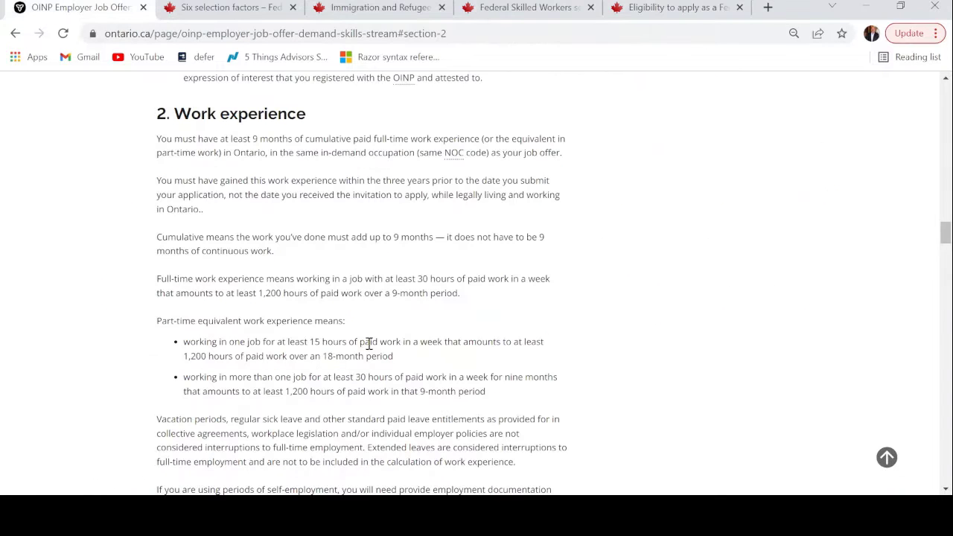
drag(310, 342, 410, 358)
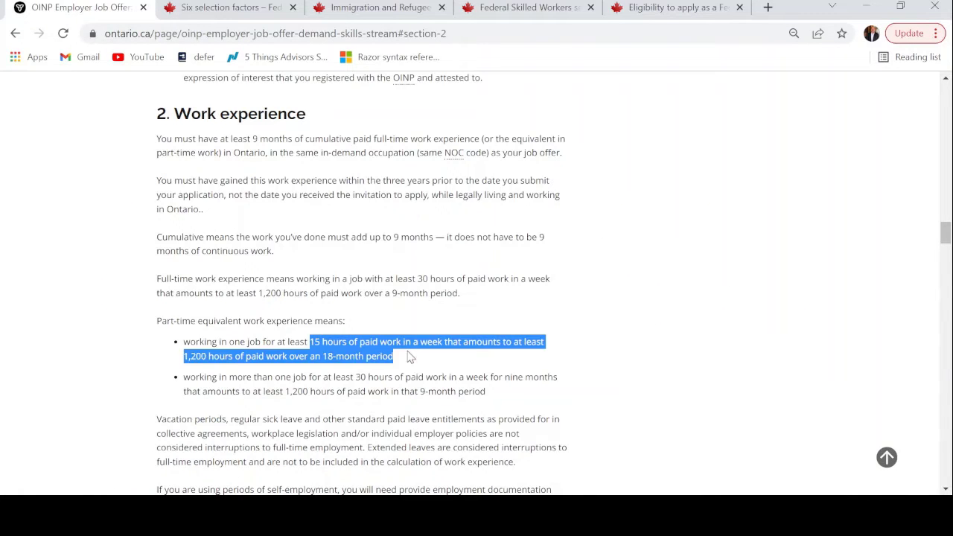
click(410, 358)
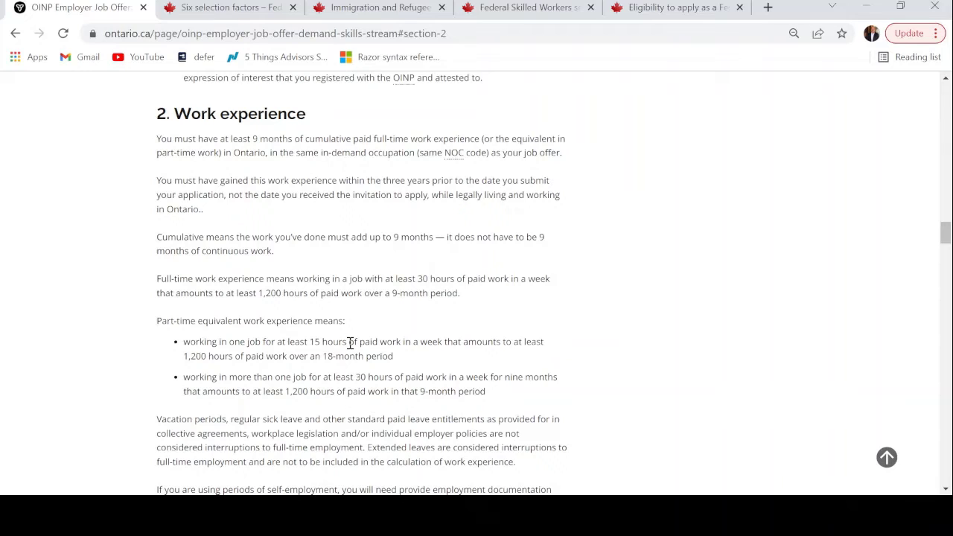
drag(349, 343, 316, 345)
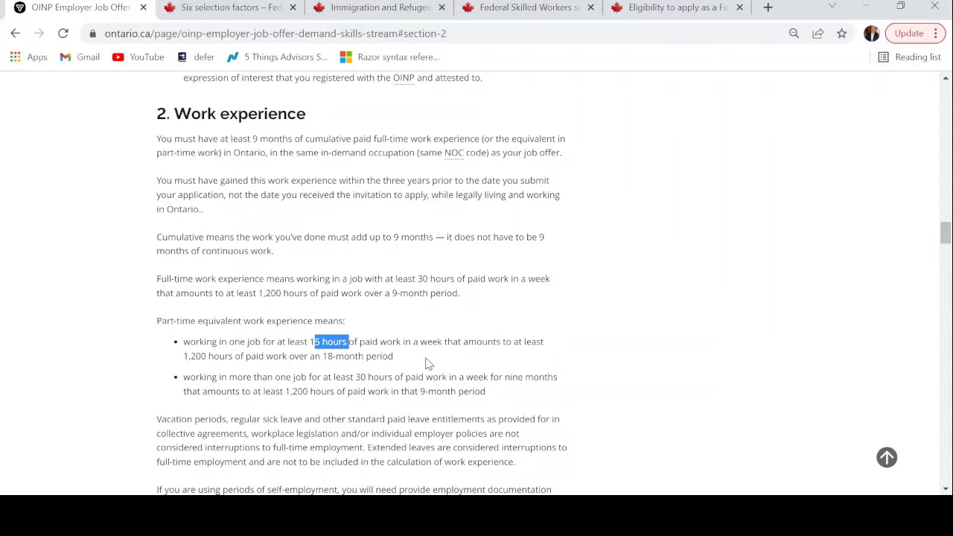
click(546, 403)
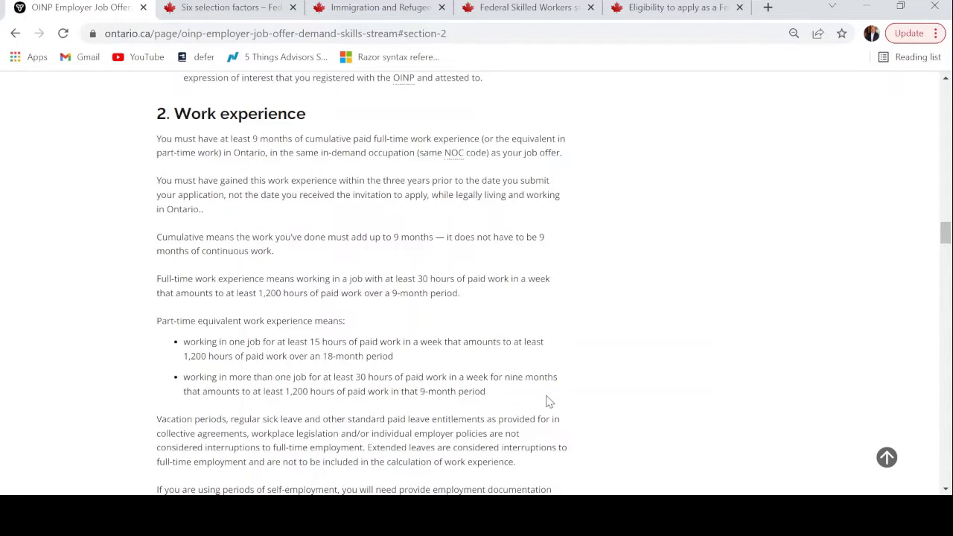
Step: Read the work experience rules on vacation periods, sick leave and extended leaves
scroll(548, 401, down, 1)
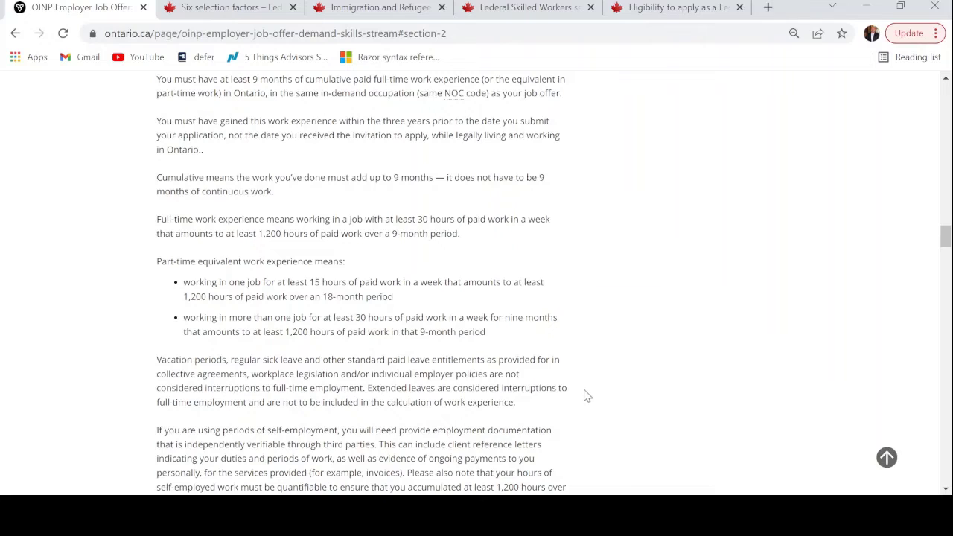
scroll(587, 395, down, 2)
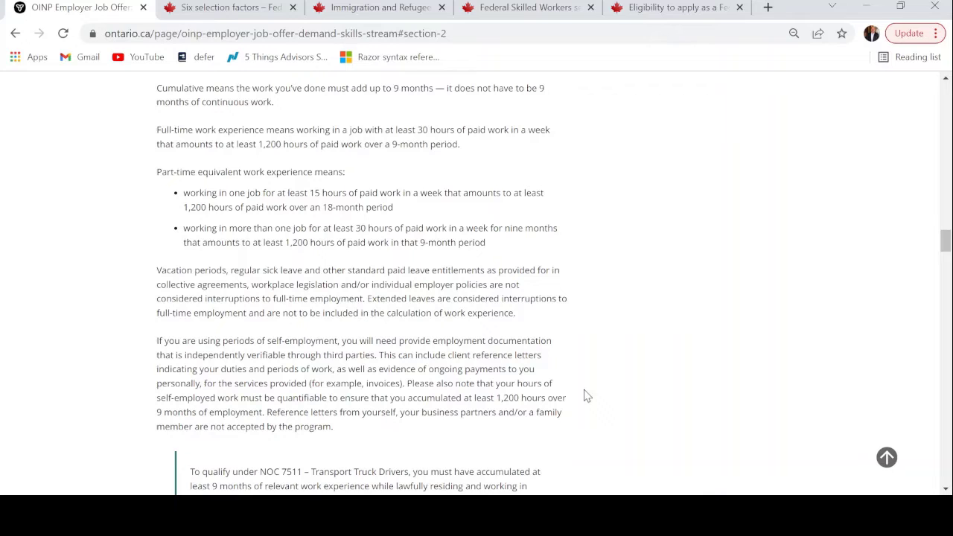
scroll(587, 395, up, 1)
scroll(587, 395, up, 1)
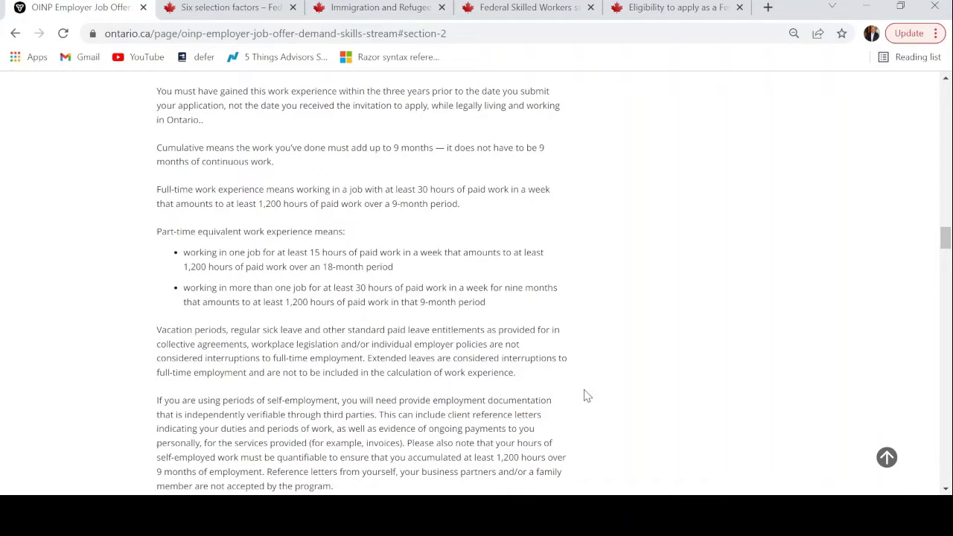
scroll(587, 395, up, 1)
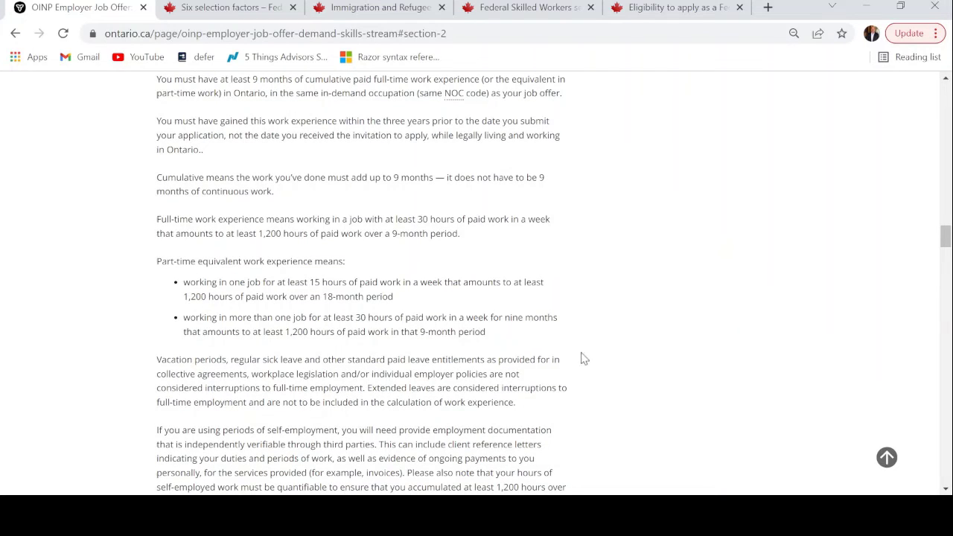
scroll(585, 359, down, 2)
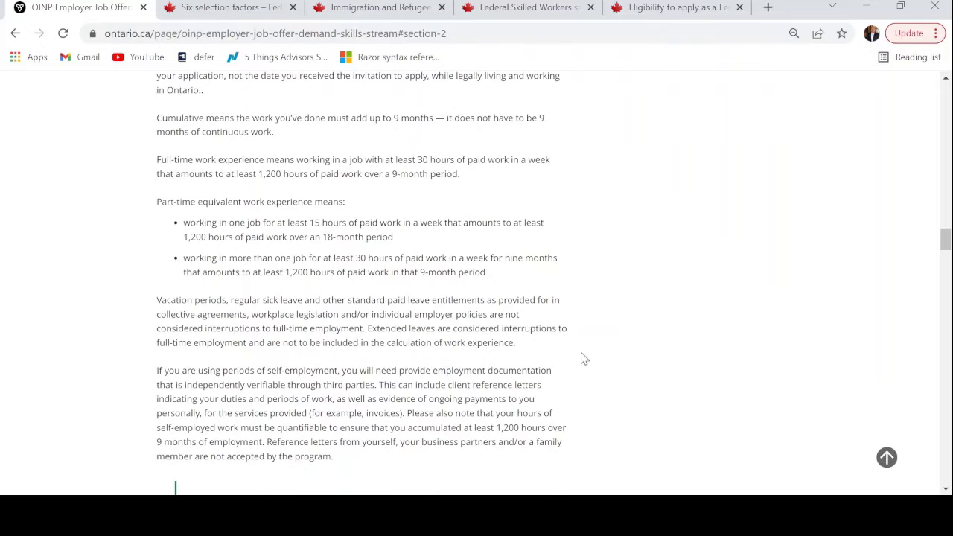
scroll(584, 359, down, 1)
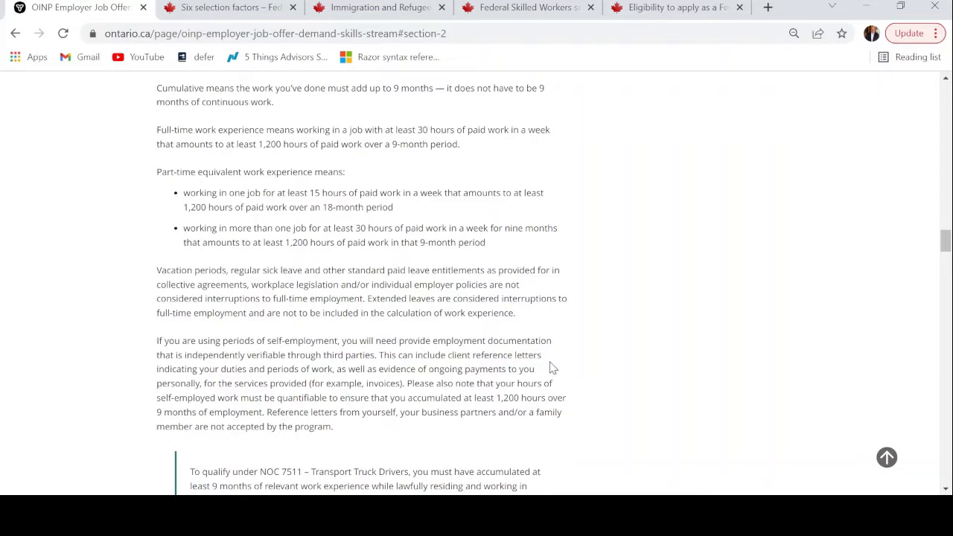
Step: Read the self-employment documentation paragraph and highlight its "1,200 hours" minimum
scroll(553, 367, down, 1)
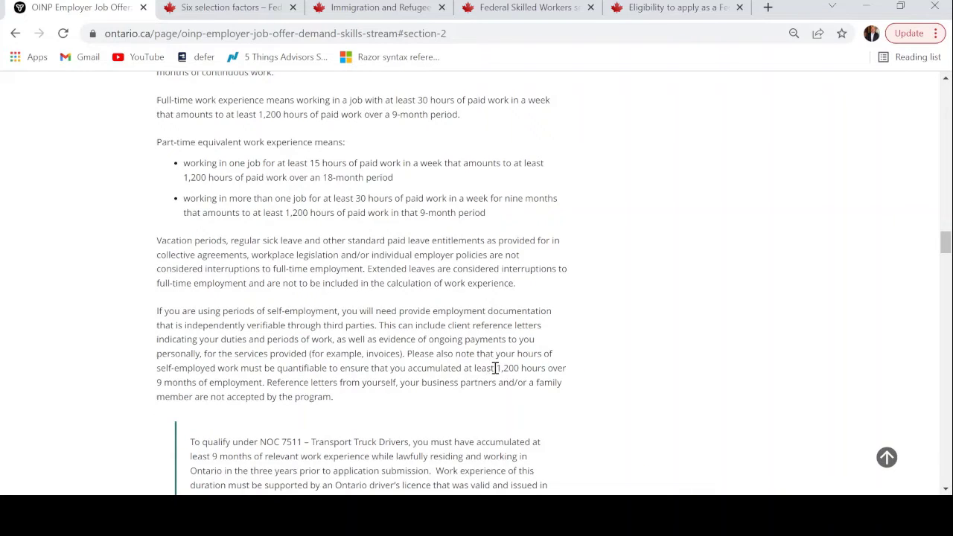
drag(495, 368, 549, 367)
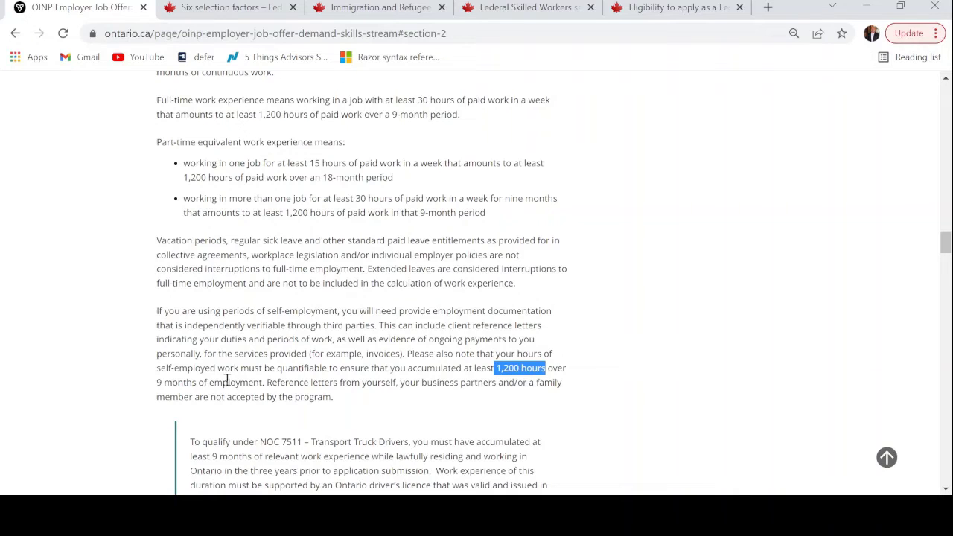
click(523, 369)
drag(547, 369, 491, 368)
click(581, 386)
Step: Read the NOC 7511 transport truck driver note and the valid licence or other authorization requirement
scroll(582, 386, down, 3)
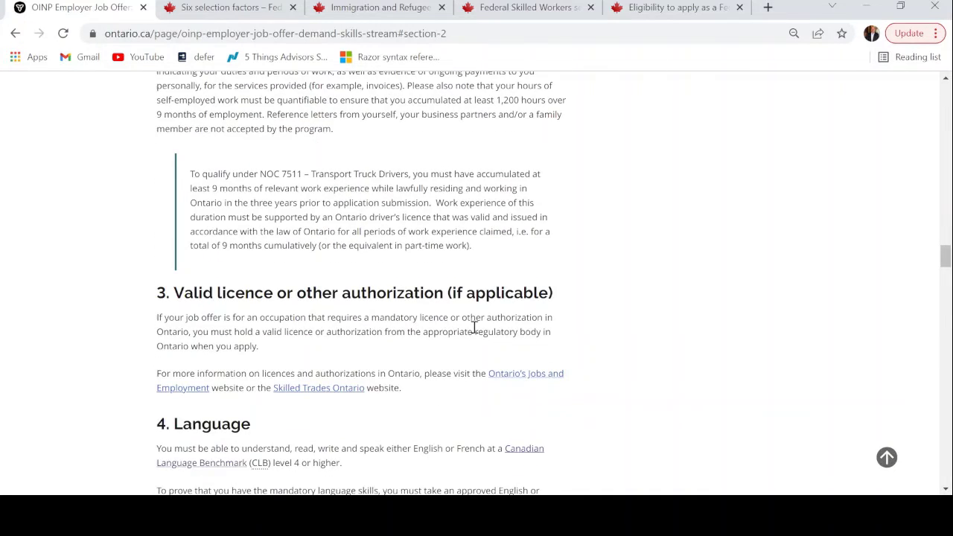
scroll(474, 327, down, 1)
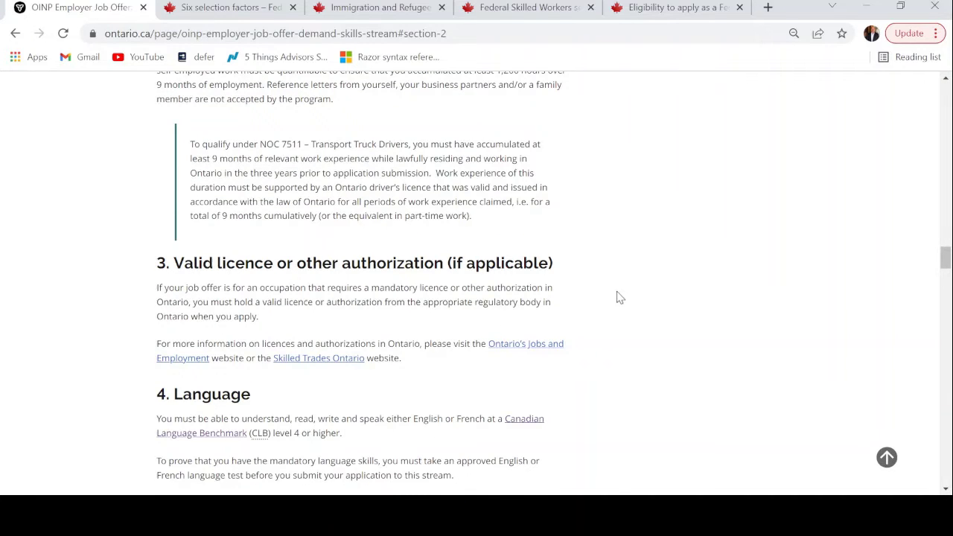
scroll(618, 297, down, 1)
scroll(617, 297, down, 4)
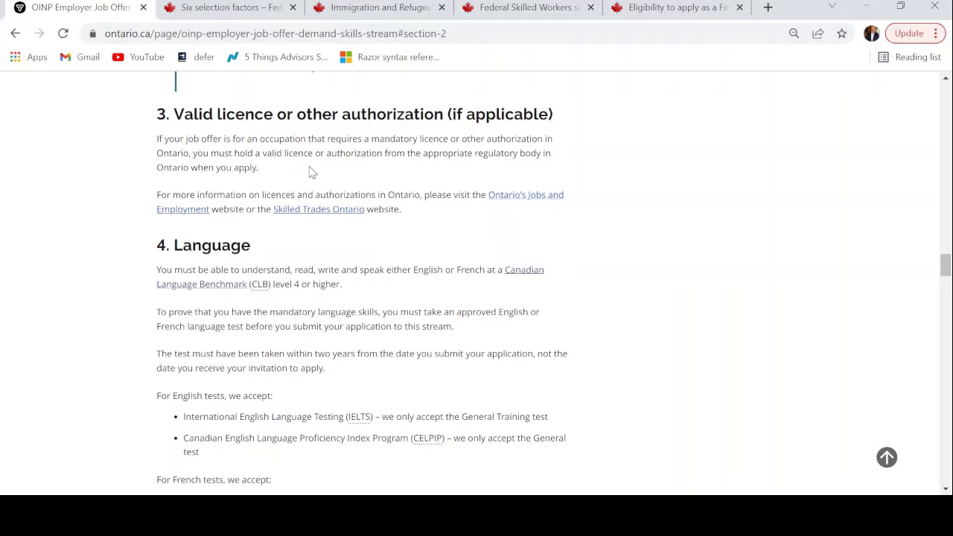
Step: Highlight the Language heading and read the required benchmark level and the accepted English and French tests
drag(163, 247, 254, 258)
click(253, 258)
scroll(367, 260, down, 1)
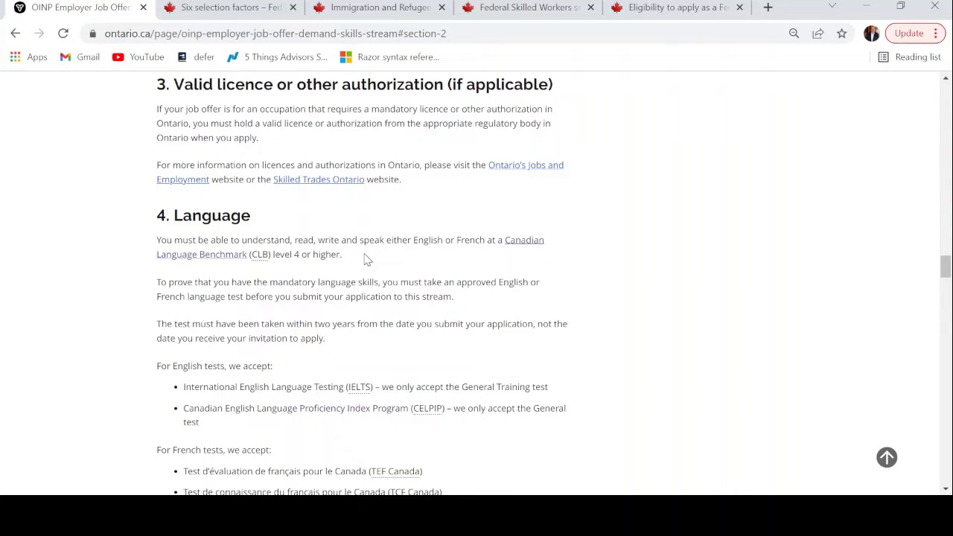
scroll(367, 259, down, 1)
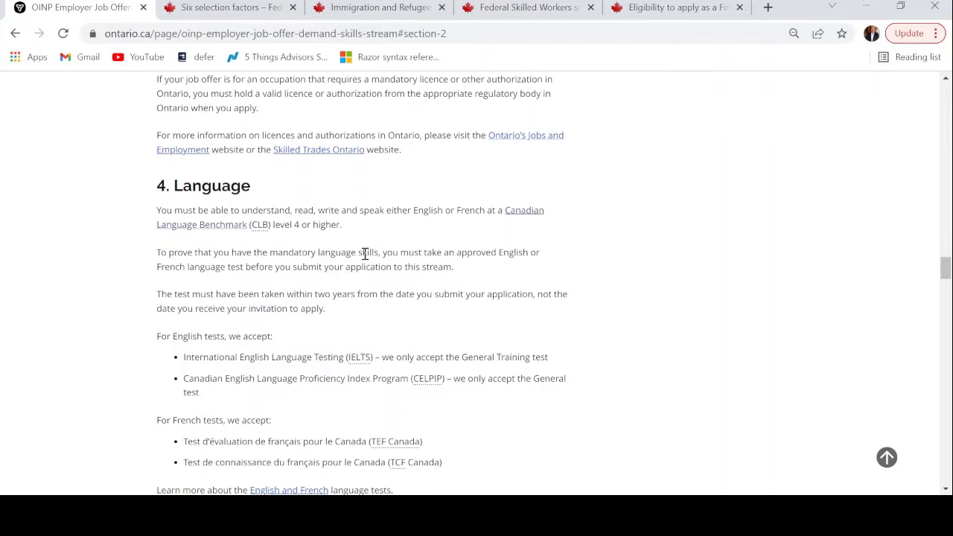
scroll(365, 253, down, 4)
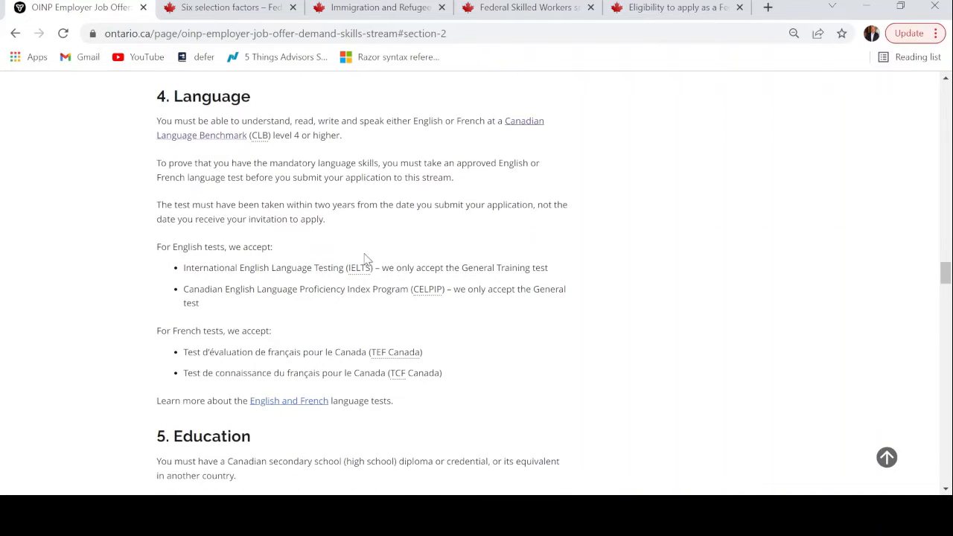
Step: Read the Education requirement, including the designated credential assessment organizations and the rules on sharing assessment results
scroll(365, 259, down, 5)
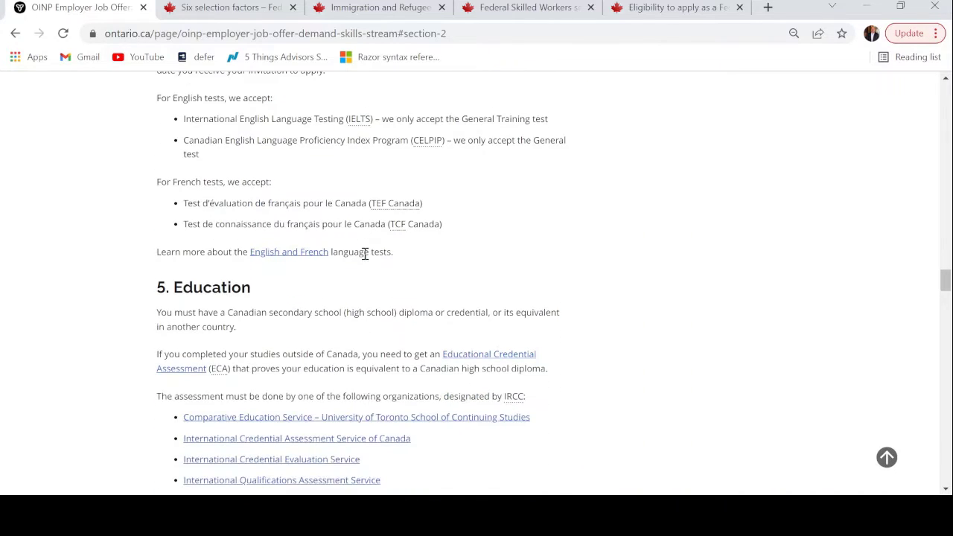
scroll(367, 259, down, 1)
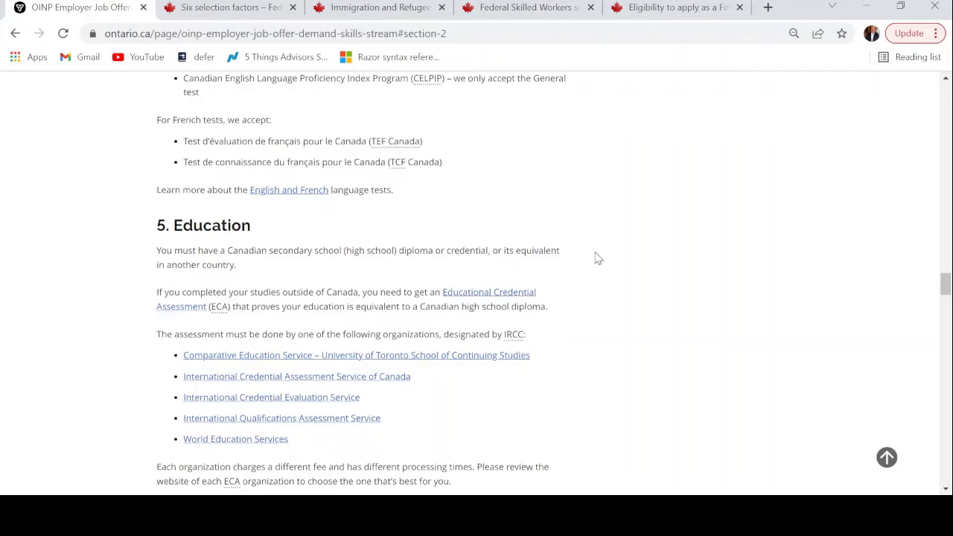
scroll(595, 259, down, 1)
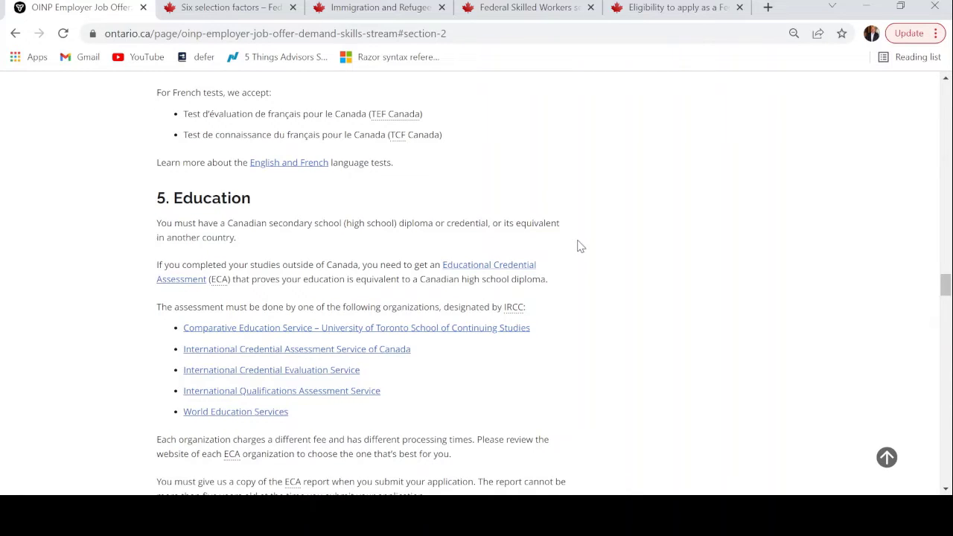
scroll(581, 247, down, 1)
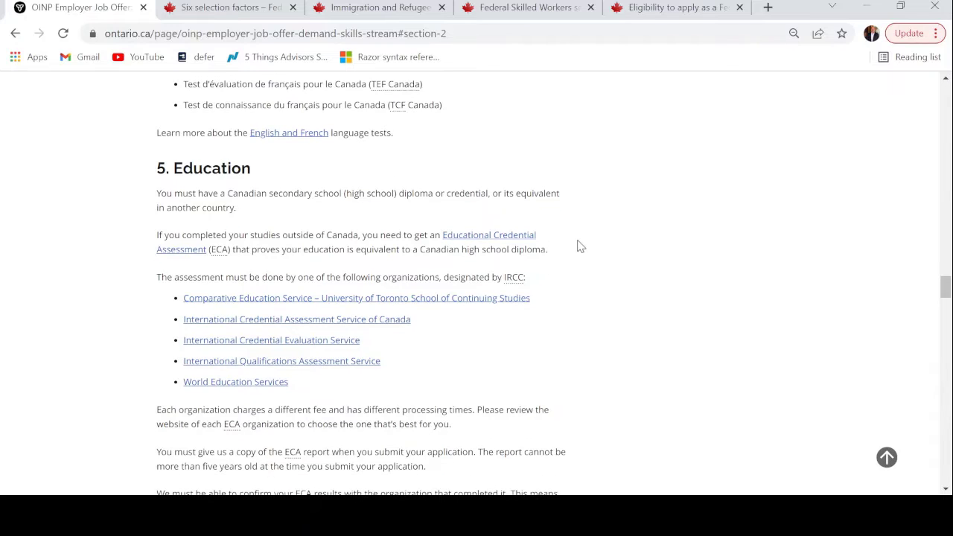
scroll(581, 246, down, 1)
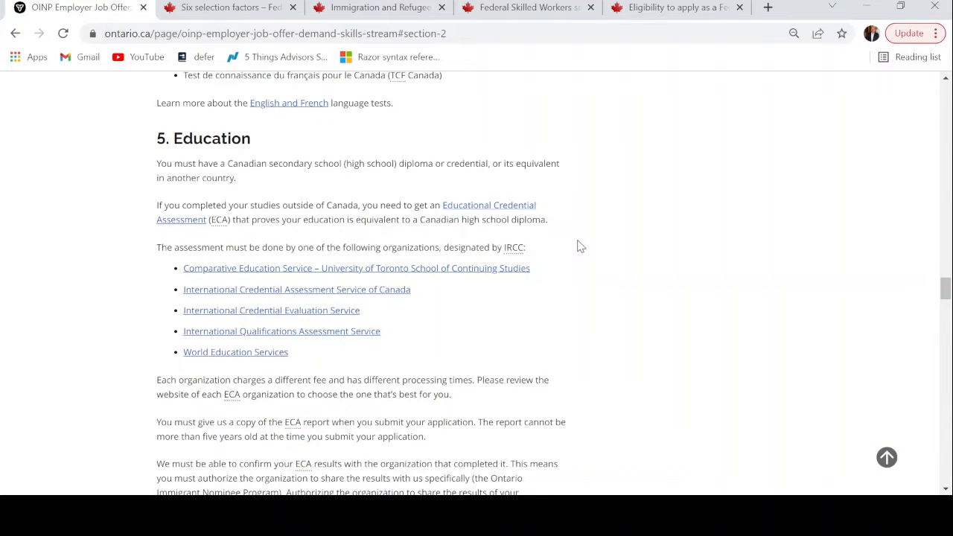
scroll(580, 247, down, 5)
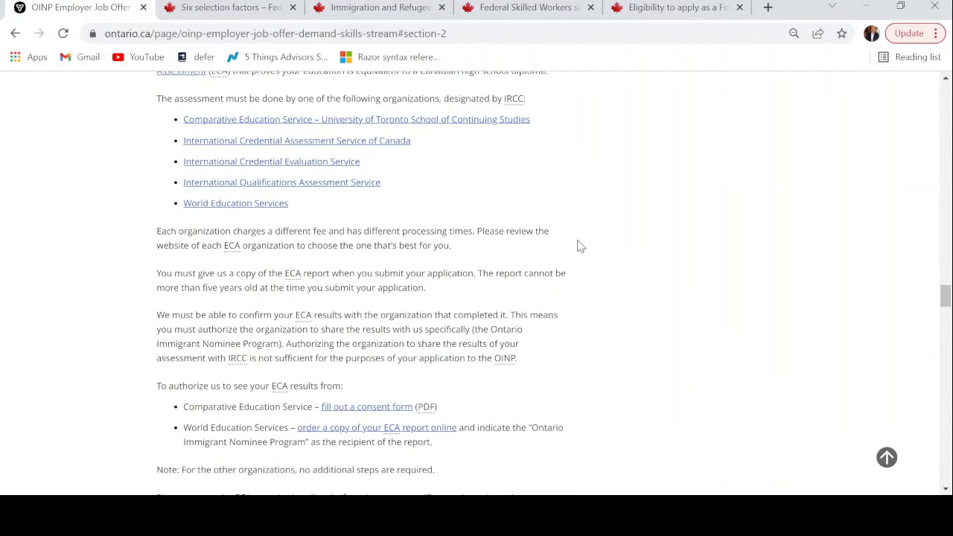
scroll(581, 247, down, 10)
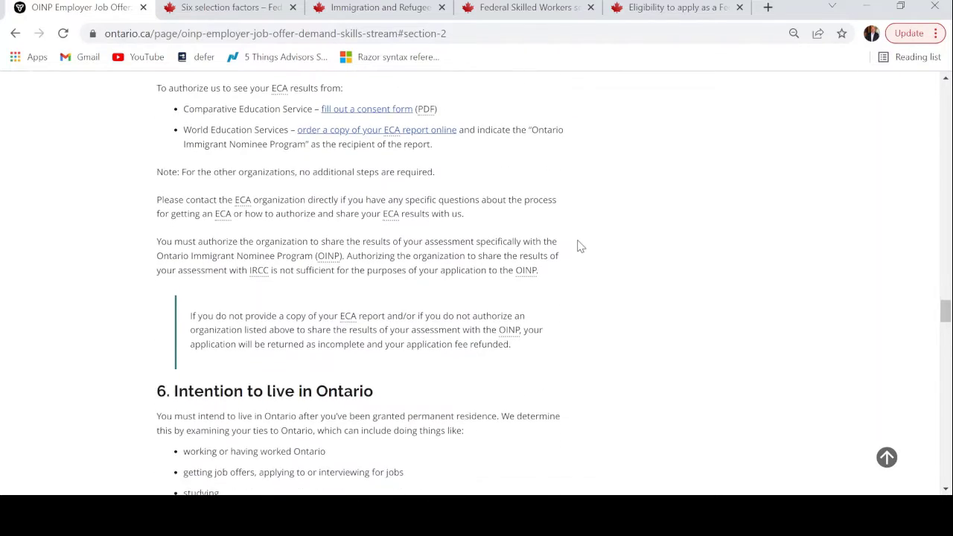
Step: Read the requirements on intention to live in Ontario and legal status in Canada
scroll(581, 246, down, 4)
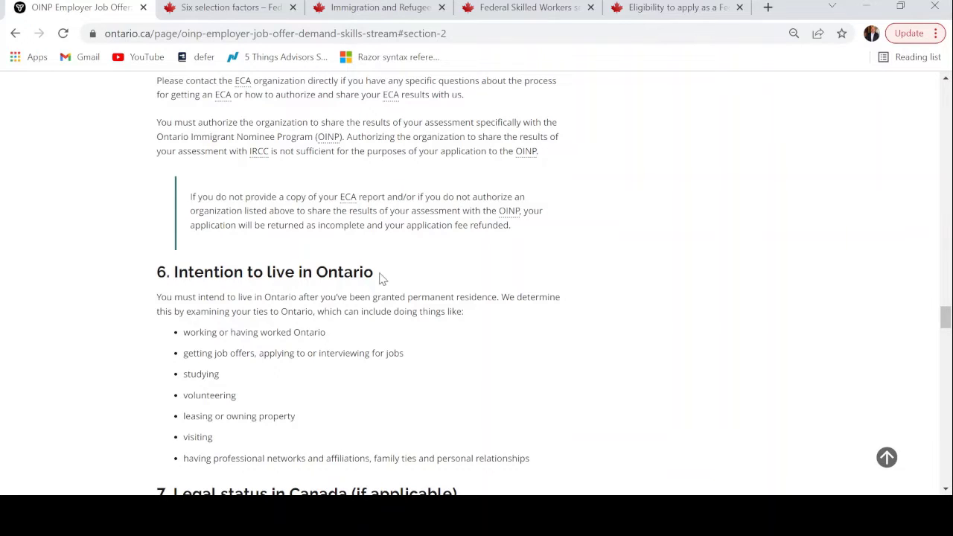
scroll(379, 278, down, 1)
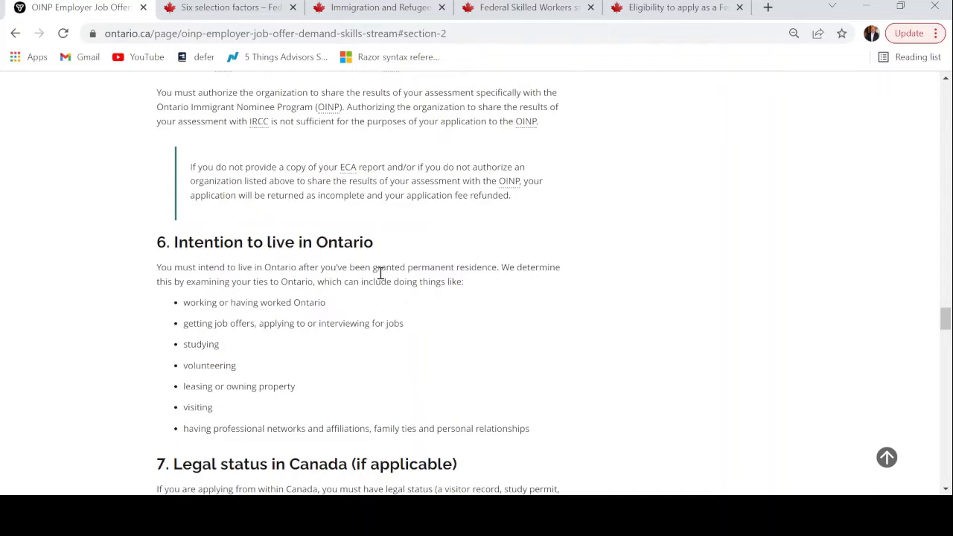
scroll(379, 273, down, 4)
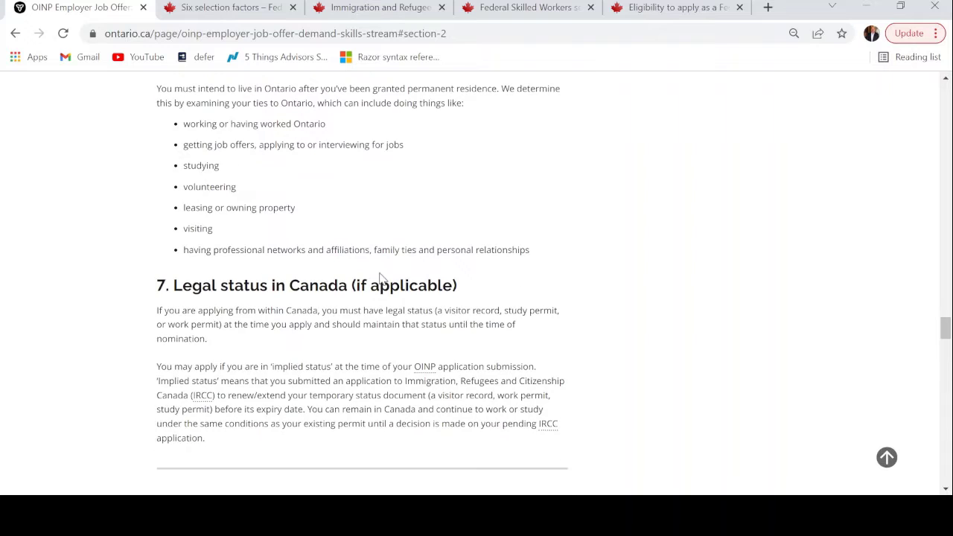
Step: Go to the Employer requirements section, highlight its heading and view the general requirements
scroll(347, 283, down, 5)
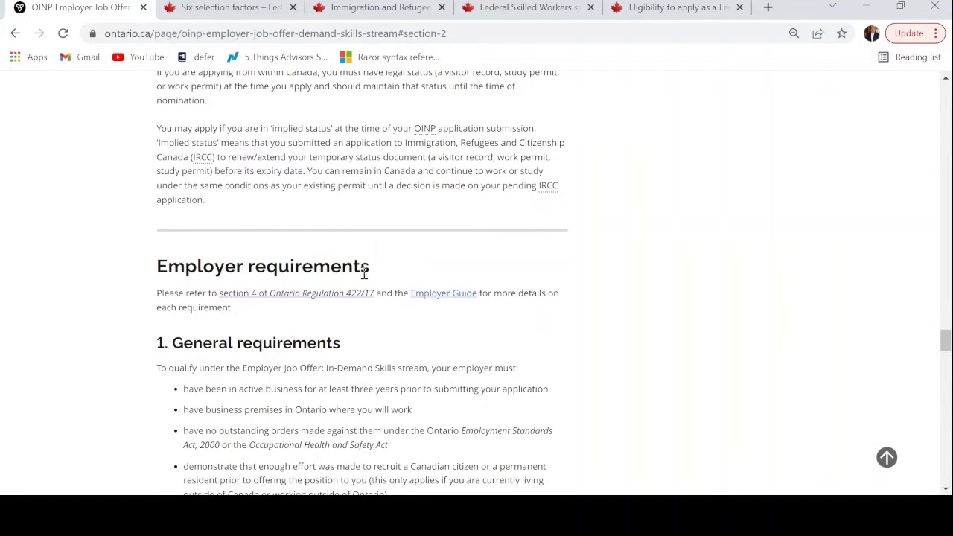
drag(375, 274, 185, 271)
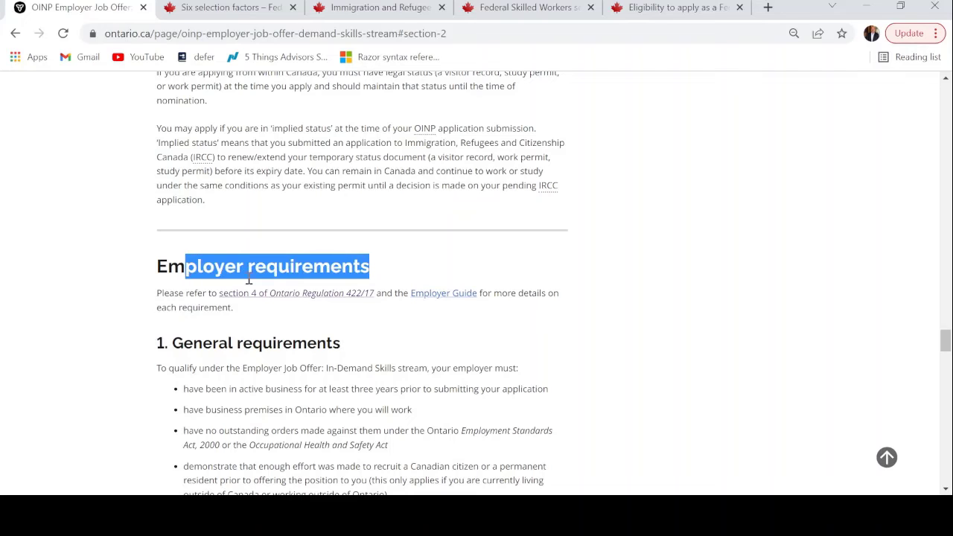
click(557, 339)
scroll(560, 339, down, 1)
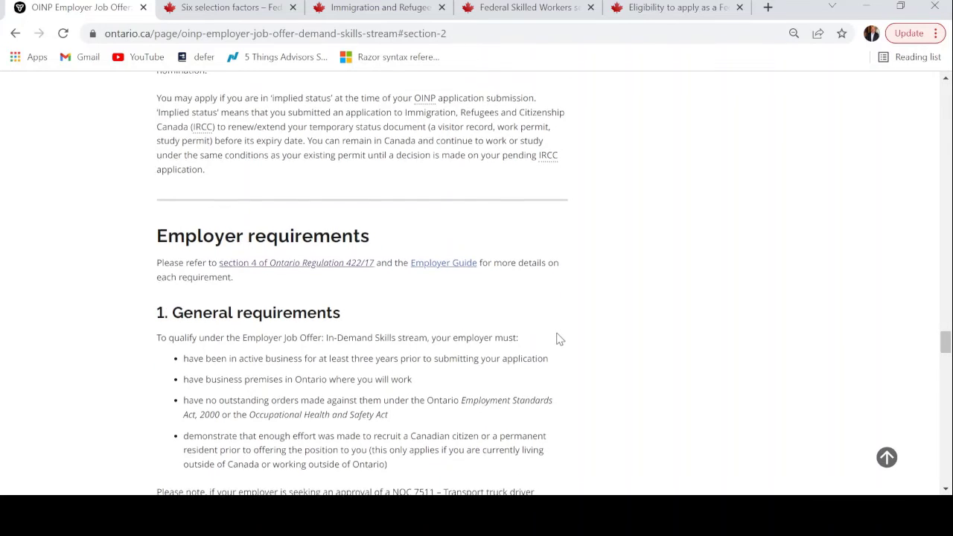
Step: Read the employer's general requirements, including business history, recruitment efforts and the NOC 7511 transport truck driver note
scroll(560, 339, down, 1)
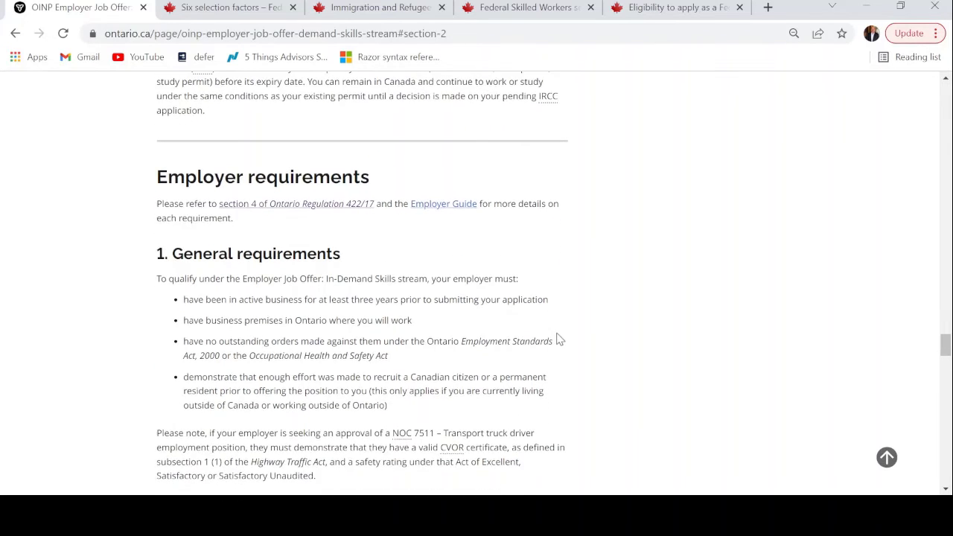
scroll(560, 340, down, 1)
scroll(560, 339, down, 1)
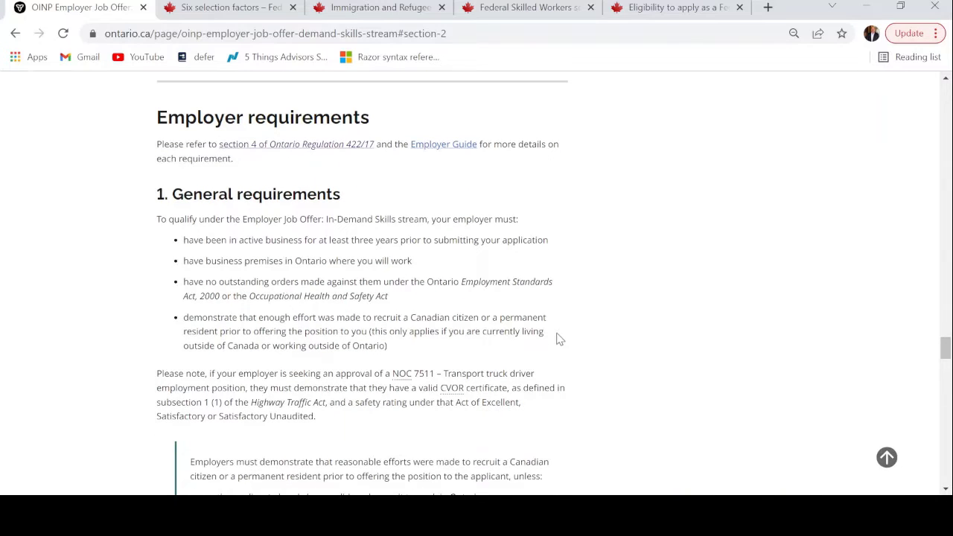
scroll(560, 339, down, 2)
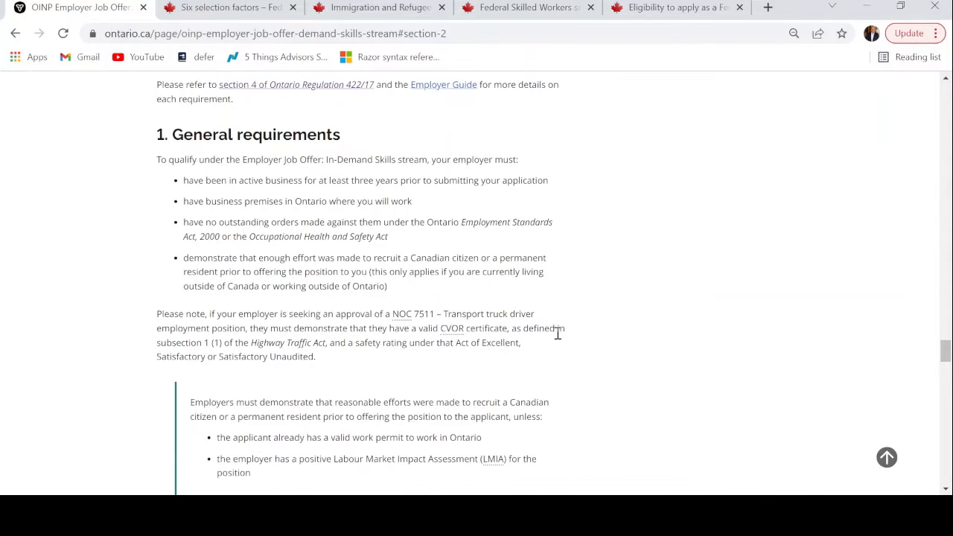
scroll(558, 337, up, 1)
scroll(559, 337, down, 2)
scroll(559, 336, down, 1)
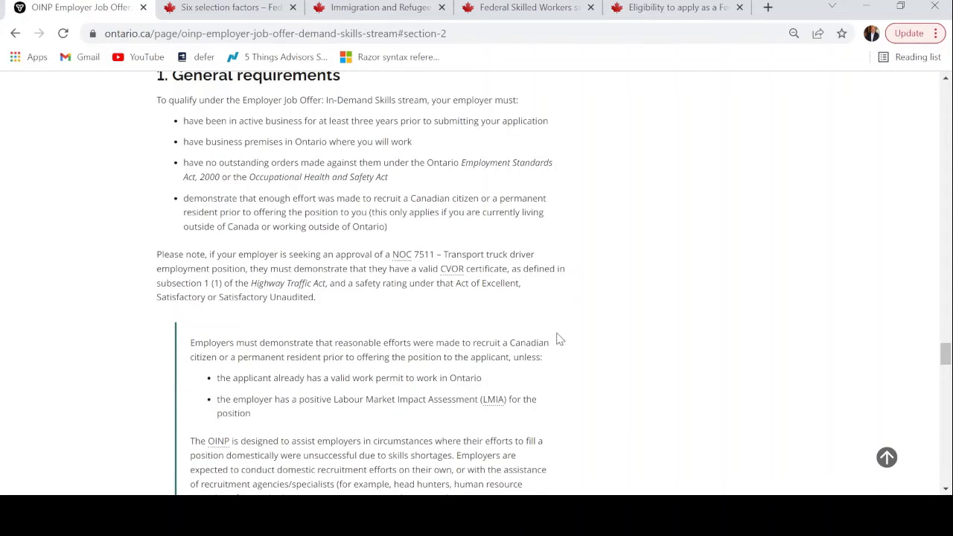
Step: Review the recruitment-effort notes and the employer's revenue, full-time employee and Employer Form requirements
scroll(560, 339, down, 4)
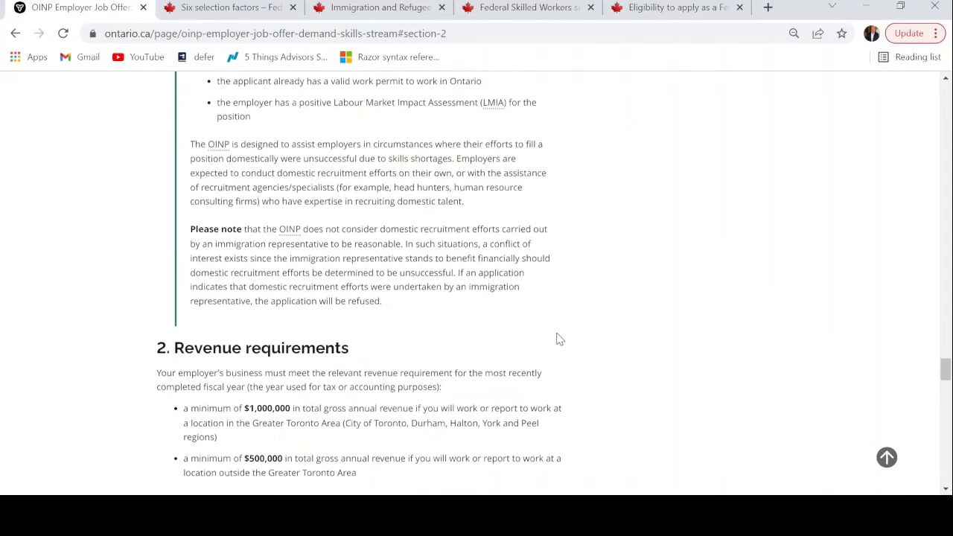
scroll(560, 339, down, 4)
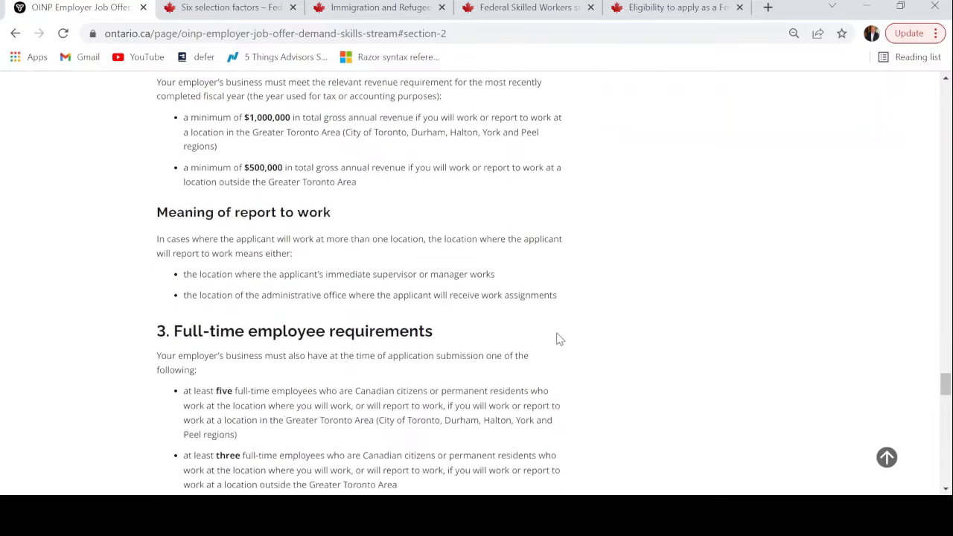
scroll(560, 339, down, 6)
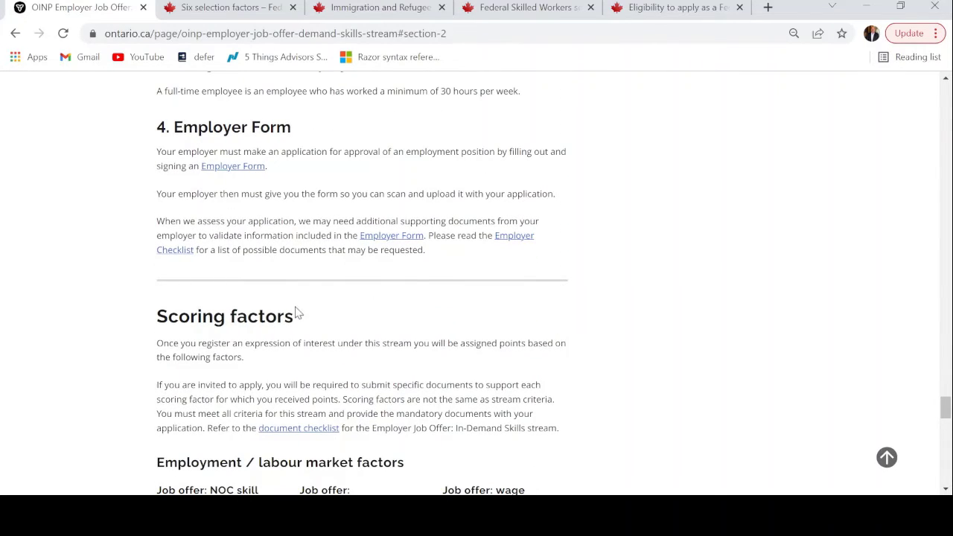
Step: Highlight the Scoring factors heading, clear the highlight and read how points are assigned to an expression of interest
drag(296, 314, 144, 339)
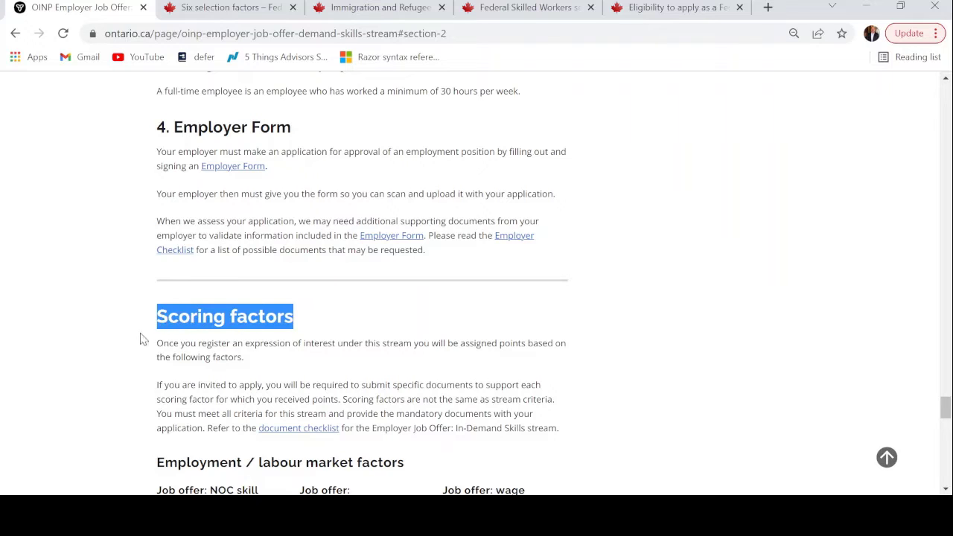
click(135, 345)
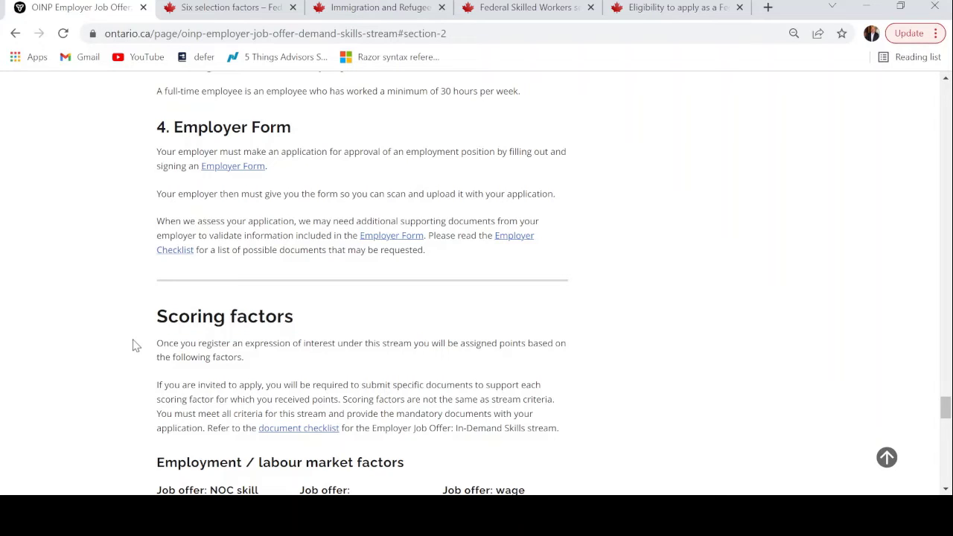
scroll(135, 345, down, 1)
scroll(136, 346, down, 1)
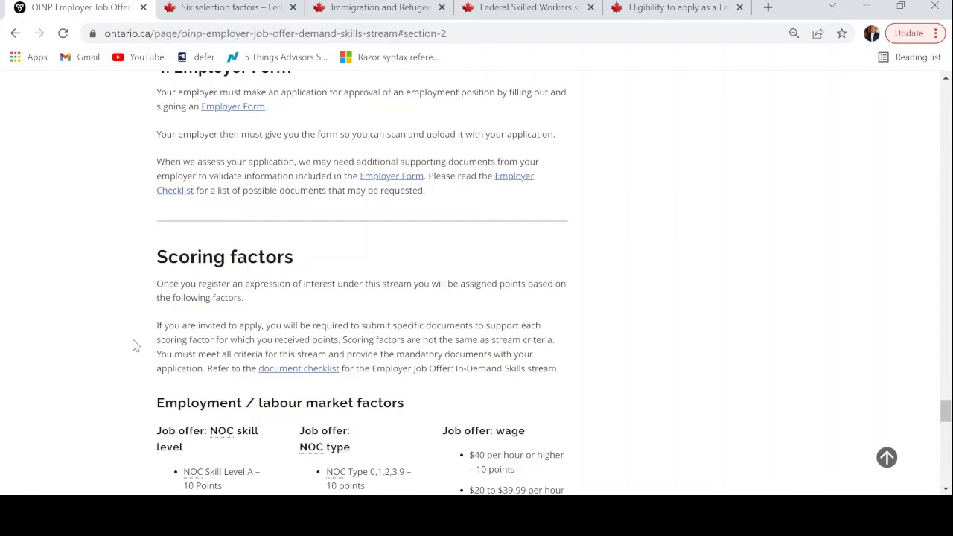
scroll(136, 346, down, 2)
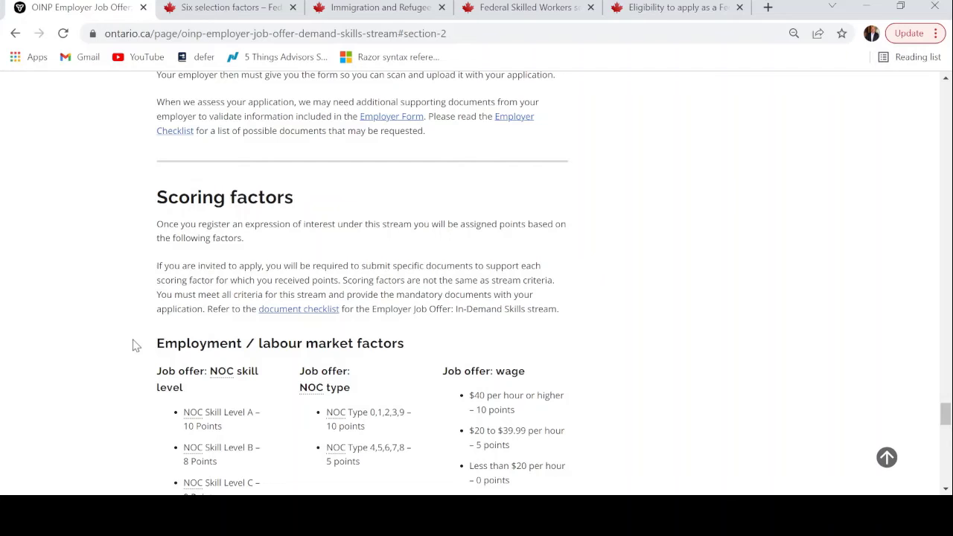
Step: Examine the employment and labour market factors, covering points for job offer NOC level, type and wage and for Canadian work experience
scroll(136, 345, down, 1)
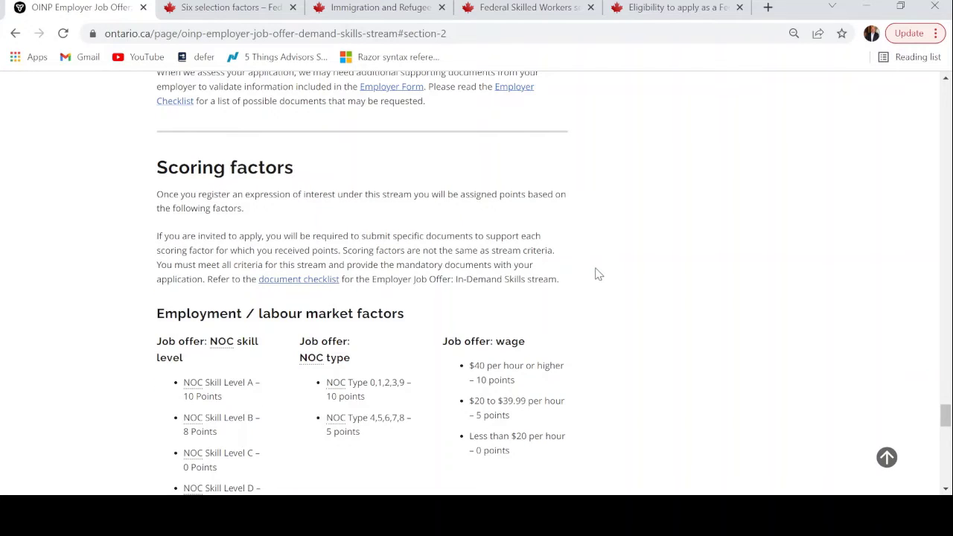
scroll(595, 274, down, 1)
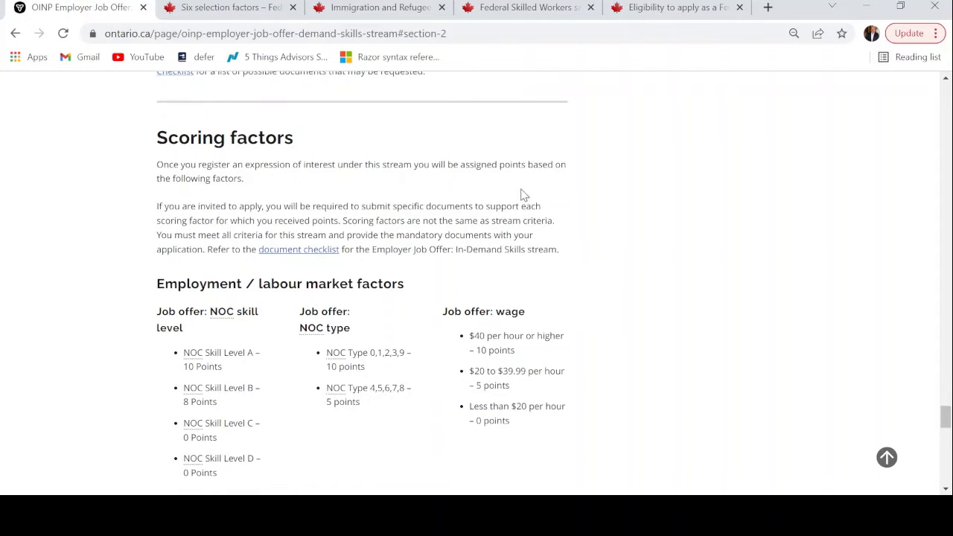
scroll(519, 187, down, 1)
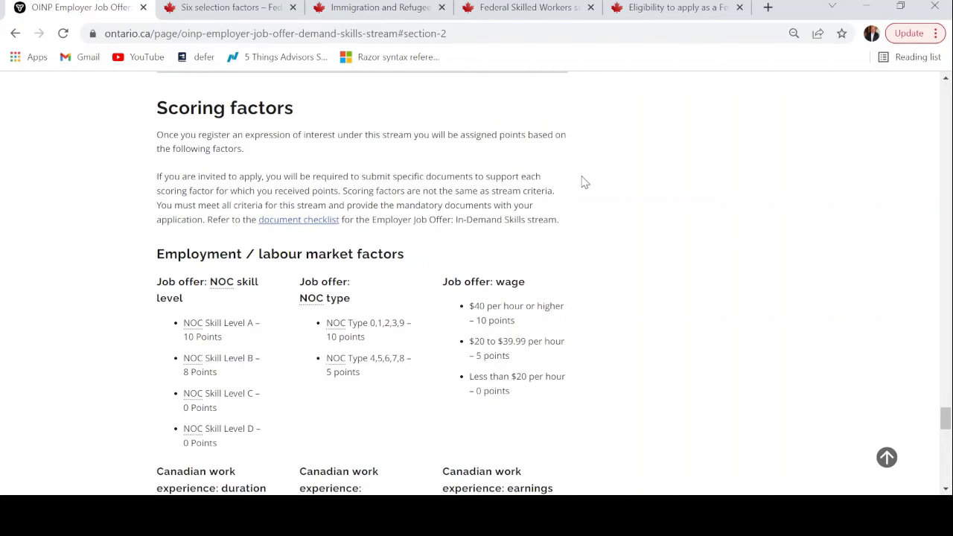
scroll(585, 183, down, 1)
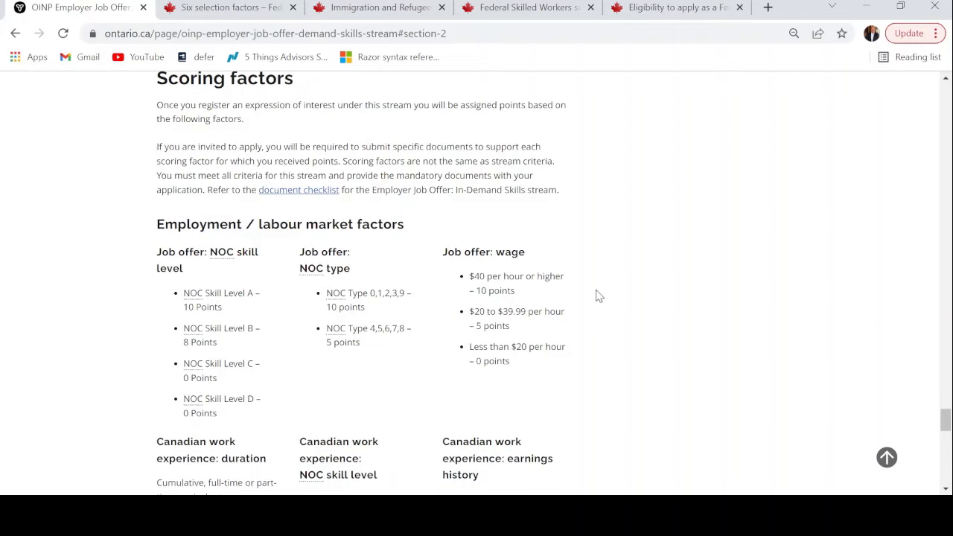
scroll(600, 296, down, 1)
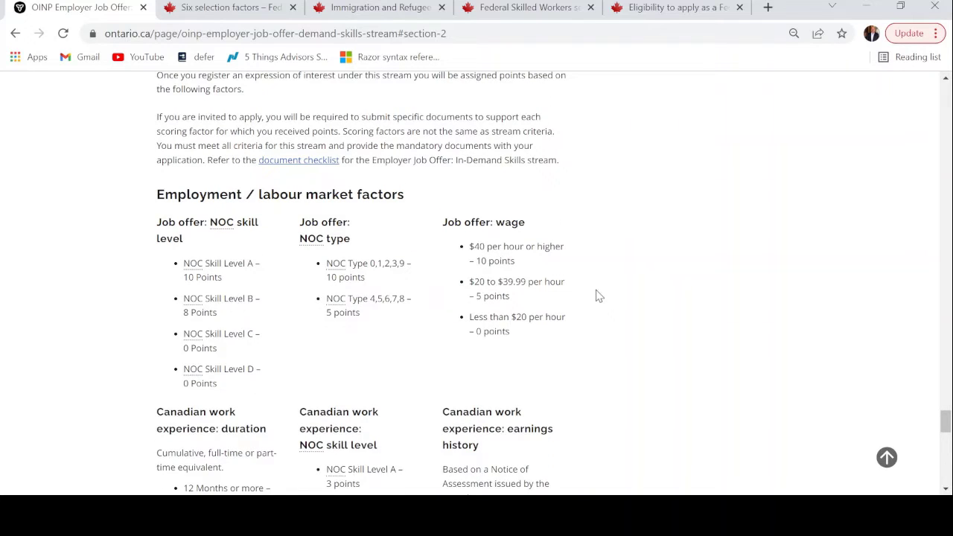
scroll(599, 296, down, 1)
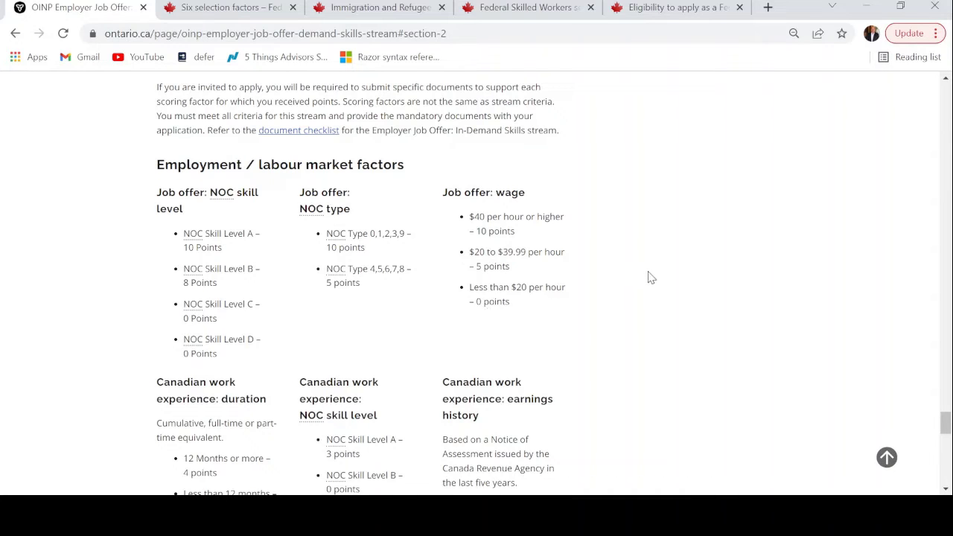
scroll(636, 234, down, 2)
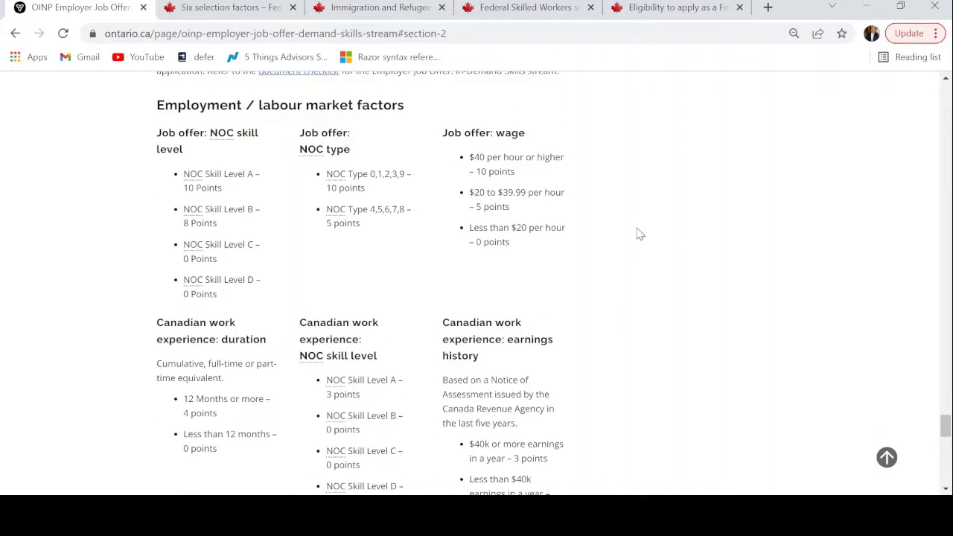
scroll(592, 253, down, 2)
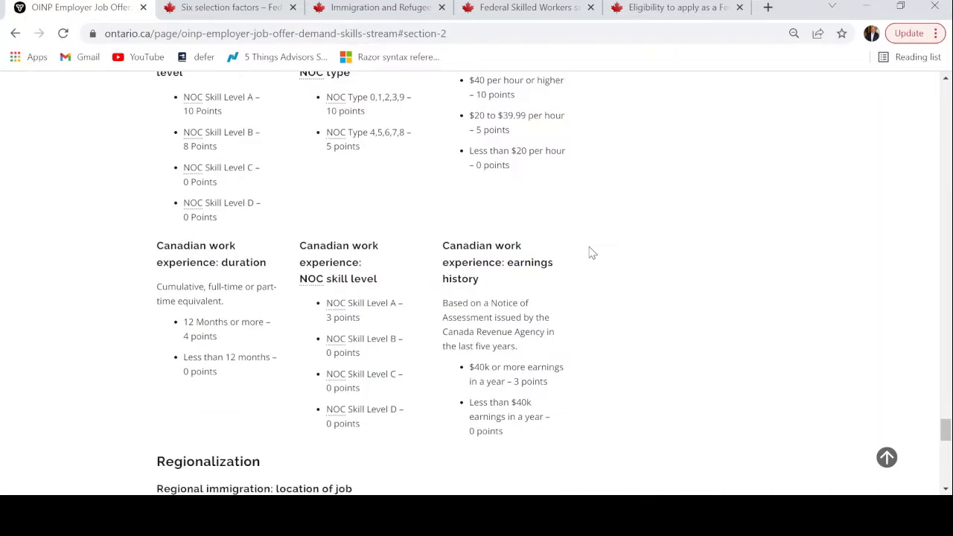
scroll(592, 253, up, 2)
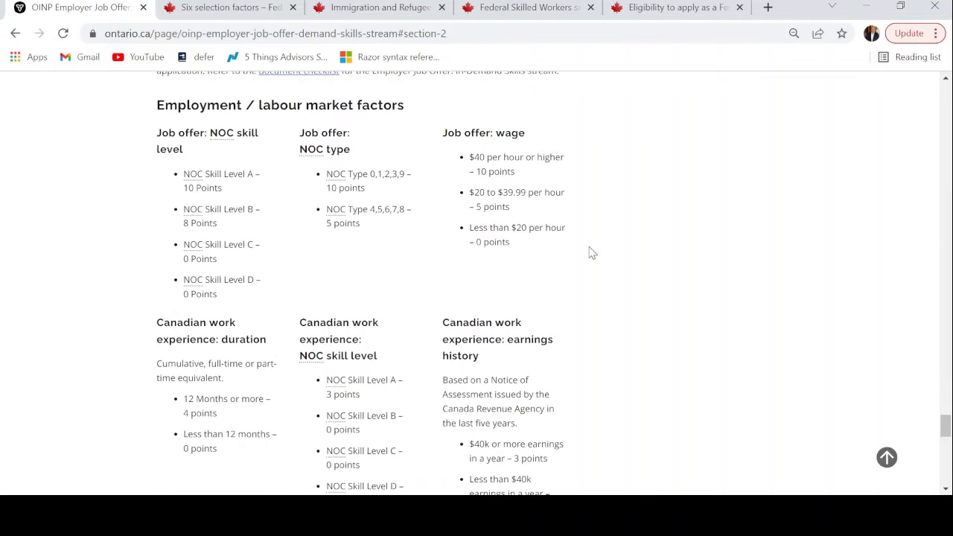
scroll(592, 254, down, 2)
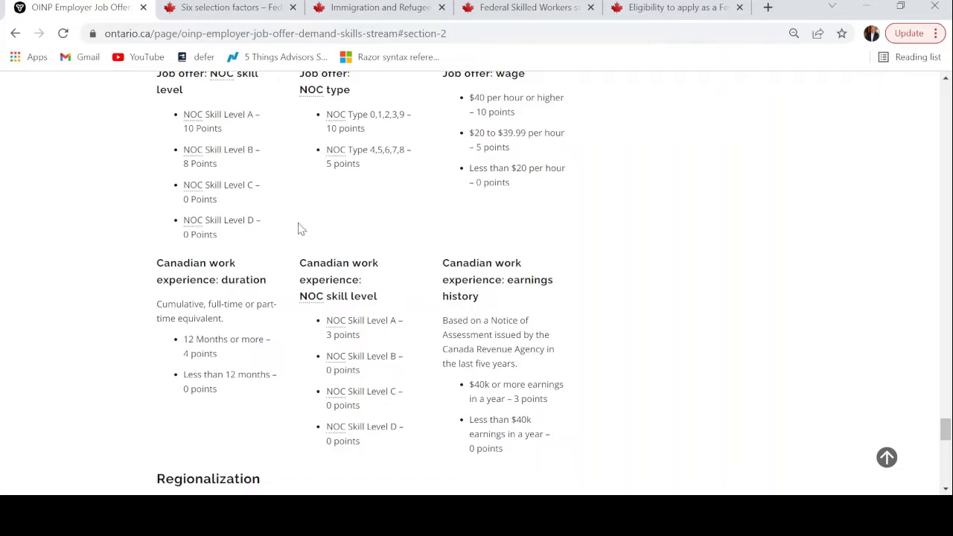
Step: Review the Regionalization factor and highlight the points by job offer location, outside and inside the GTA, then clear the highlight
scroll(589, 301, down, 3)
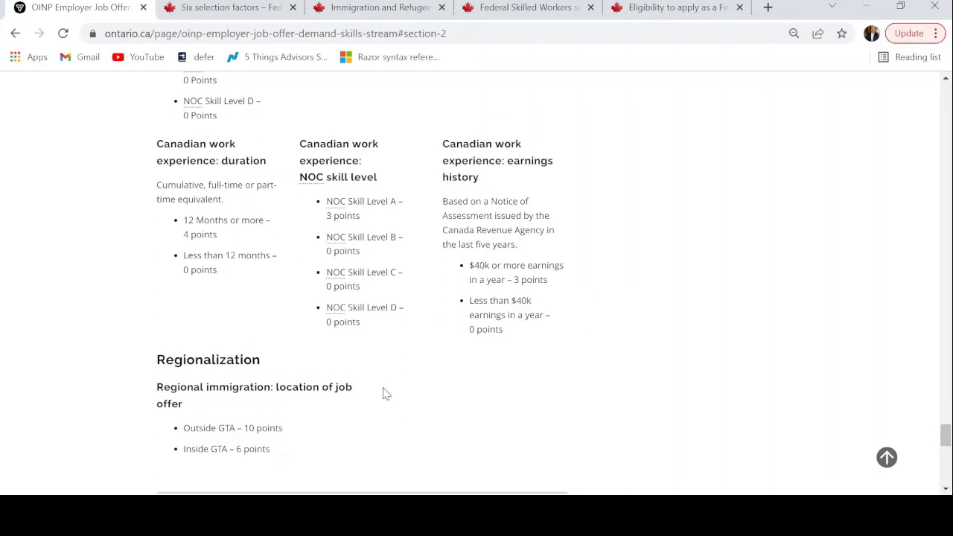
scroll(428, 419, down, 1)
scroll(430, 419, down, 2)
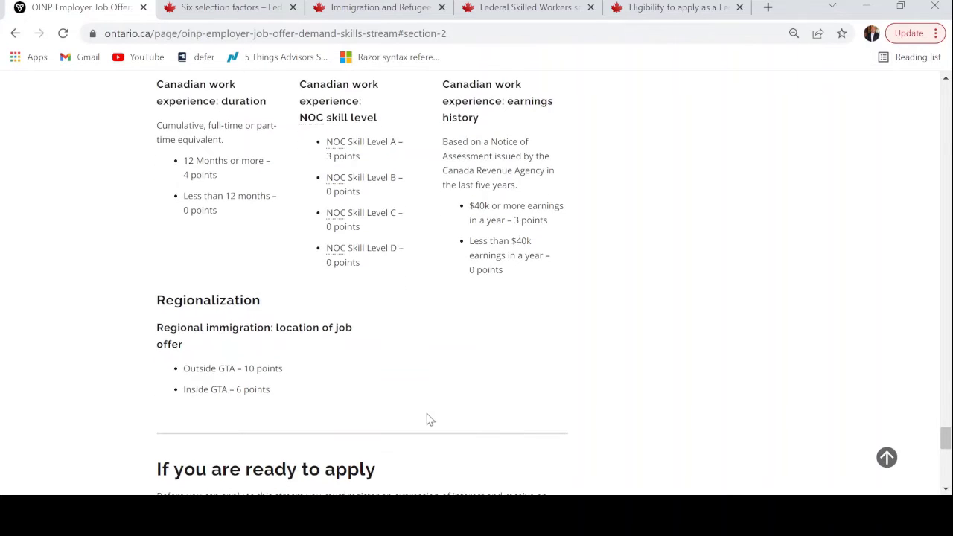
scroll(430, 419, up, 1)
scroll(430, 420, up, 1)
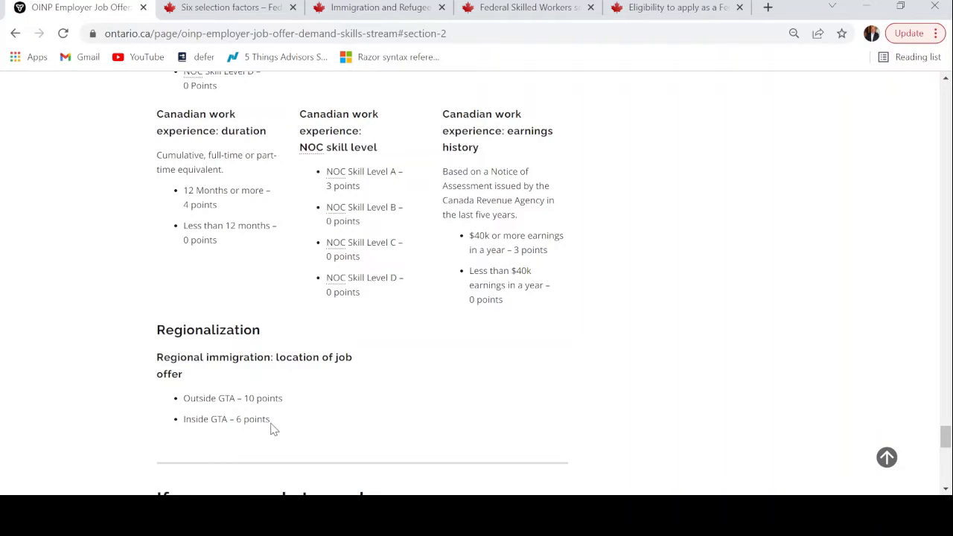
drag(271, 423, 132, 362)
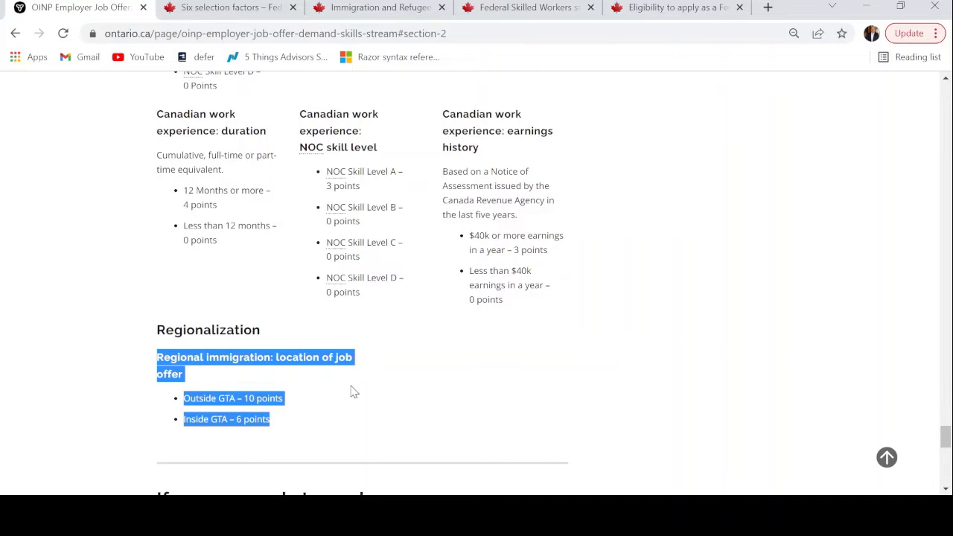
click(466, 391)
Step: View the section on being ready to apply and the contact section, then return to the Employer Form requirement
scroll(469, 392, down, 2)
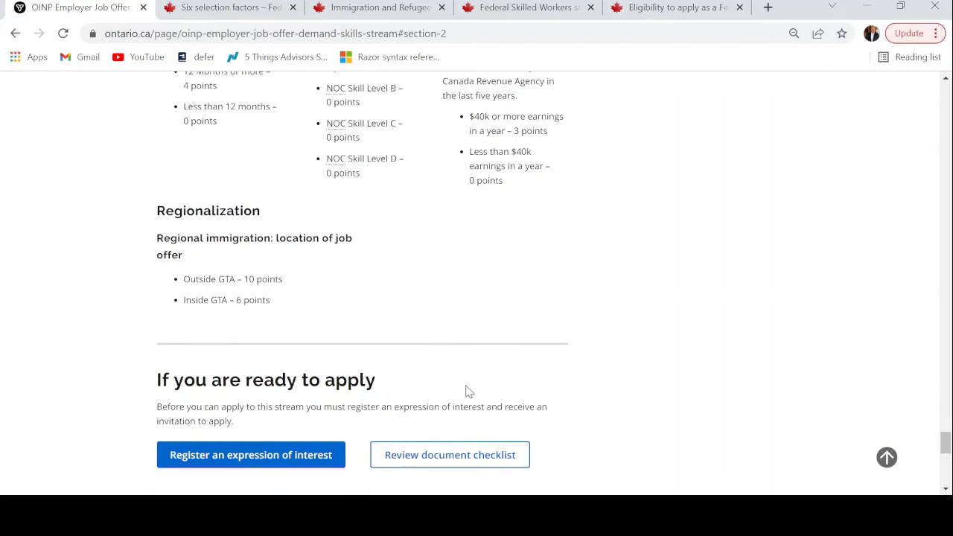
scroll(467, 391, down, 2)
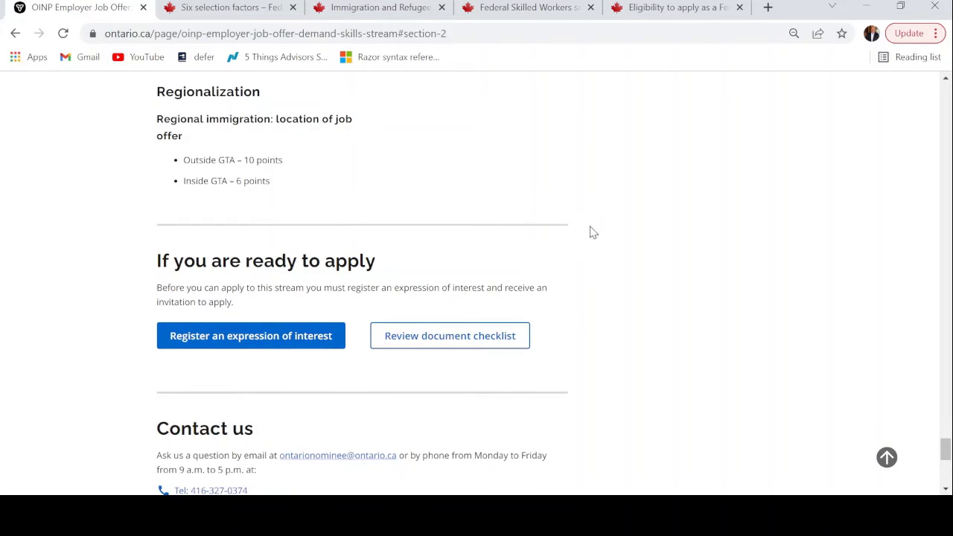
scroll(591, 231, up, 5)
scroll(591, 231, up, 5)
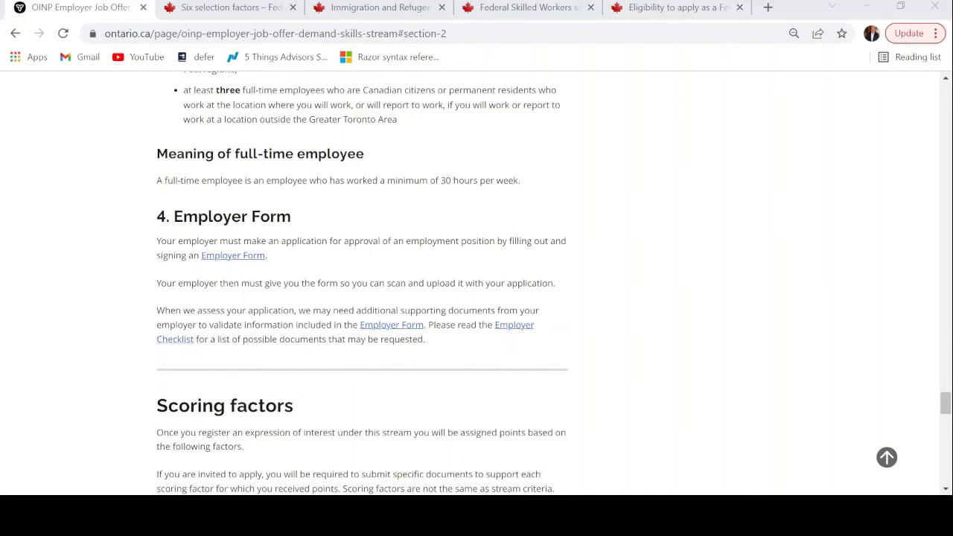
Step: Switch to the Excel workbook and examine the In-Demand Skills section on the Ontario sheet, from NOC details to the applicant's Speaking CLB
key(alt+Tab)
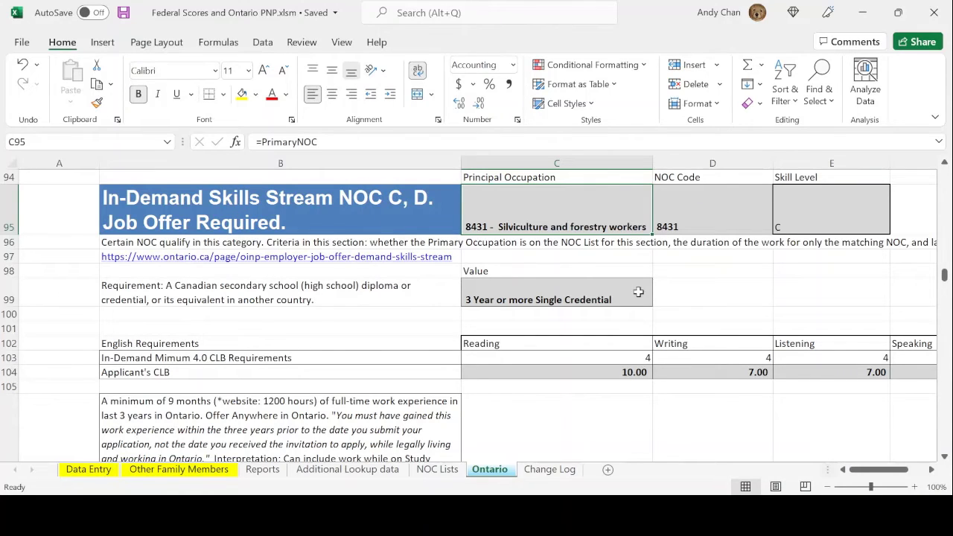
key(Right)
key(Down)
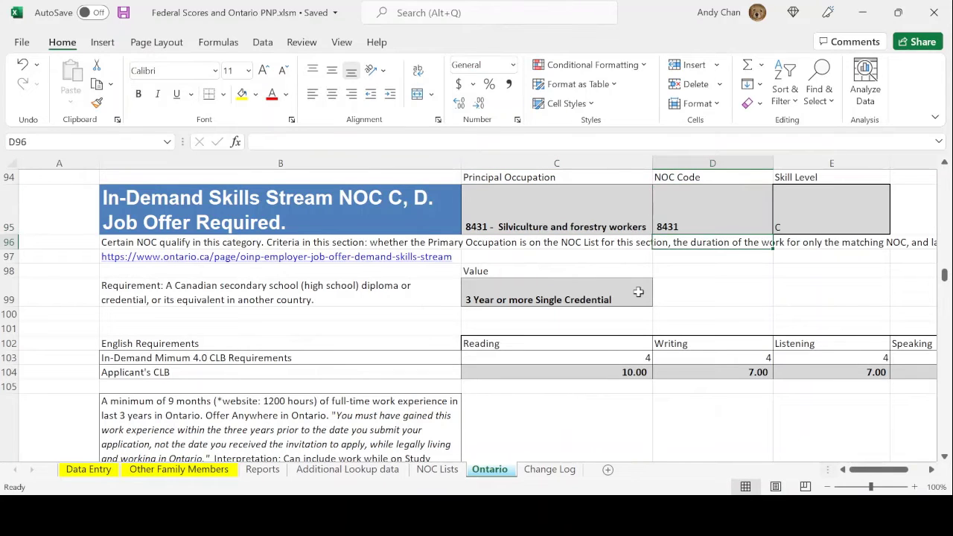
key(Up)
key(Right)
key(Down)
key(Down)
key(Down)
key(Down)
key(Down)
key(Down)
key(Down)
key(Down)
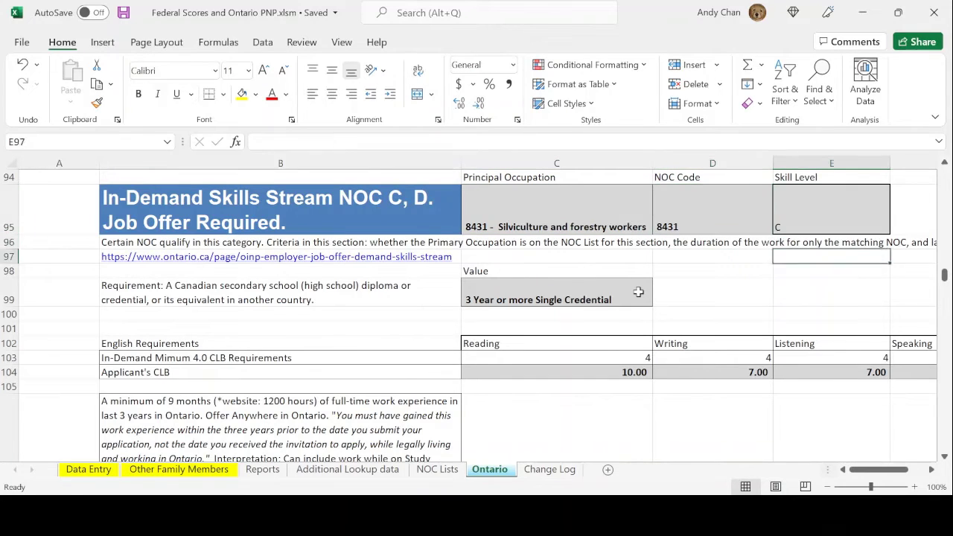
key(Down)
key(Right)
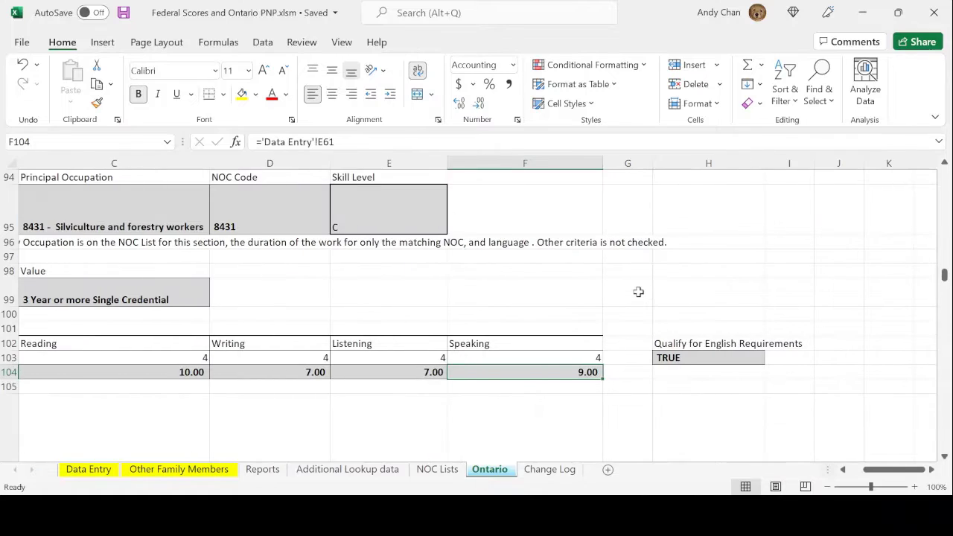
Step: Look back across the applicant's CLB scores and the In-Demand minimums, and return to the NOC Code in cell D95
key(Left)
key(Left)
key(Left)
key(Left)
key(Left)
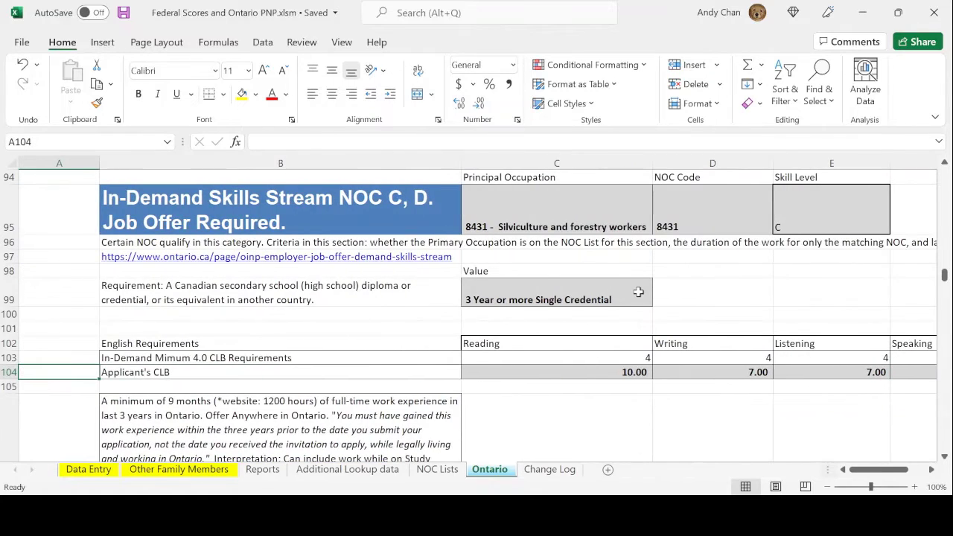
key(Right)
key(Right)
key(Right)
key(Up)
key(Up)
key(Up)
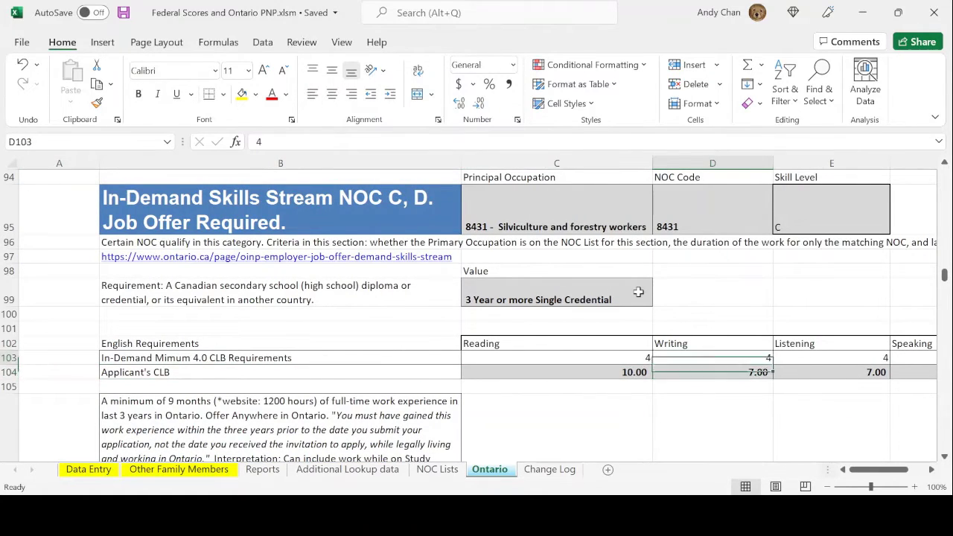
key(Up)
key(Up)
key(Up)
key(Up)
key(Up)
key(Up)
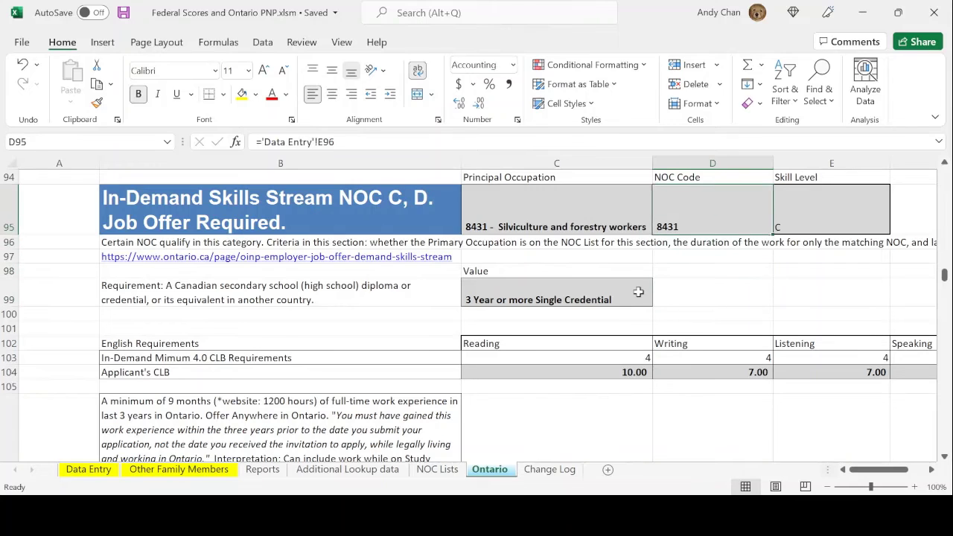
Step: Examine the applicant's Principal Occupation, NOC Code and Skill Level in row 95, then the education value in C99
key(Left)
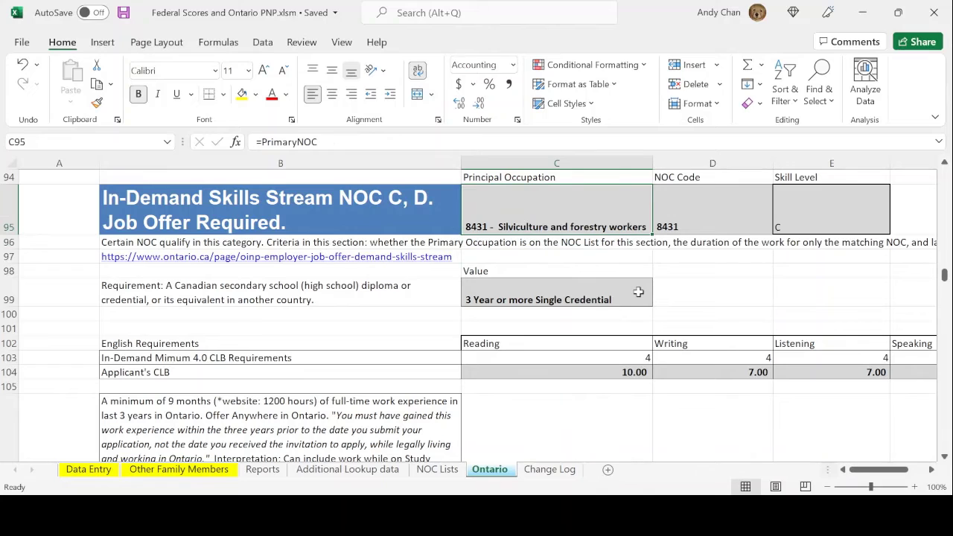
key(Right)
key(Right)
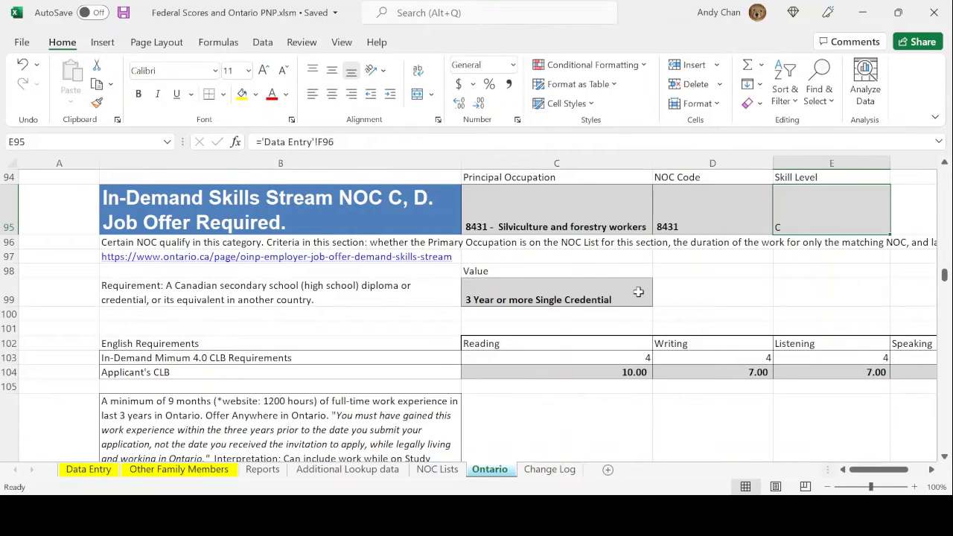
key(Down)
key(Down)
key(Down)
key(Down)
key(Left)
key(Left)
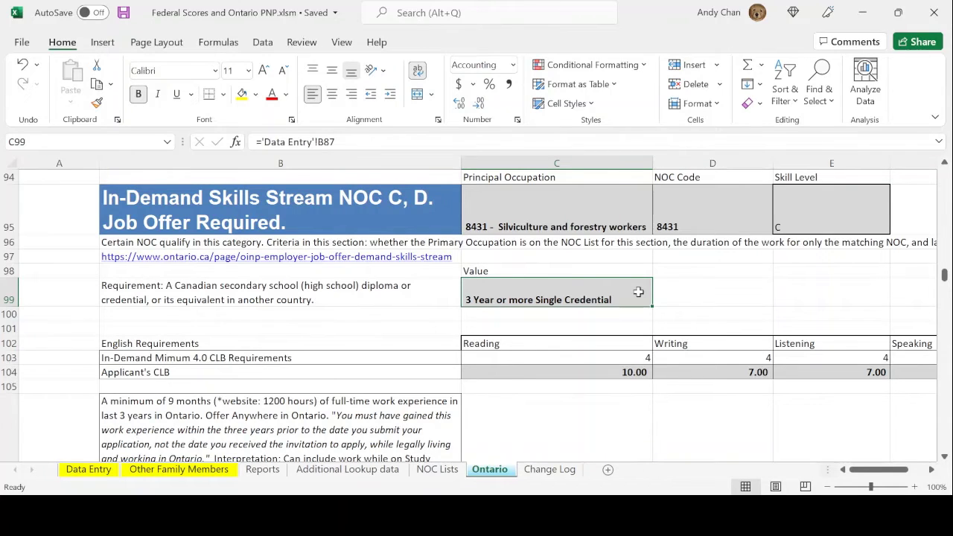
Step: Compare the In-Demand minimum CLB requirements with the applicant's CLB scores in rows 103 and 104
key(Down)
key(Down)
key(Down)
key(Down)
key(Down)
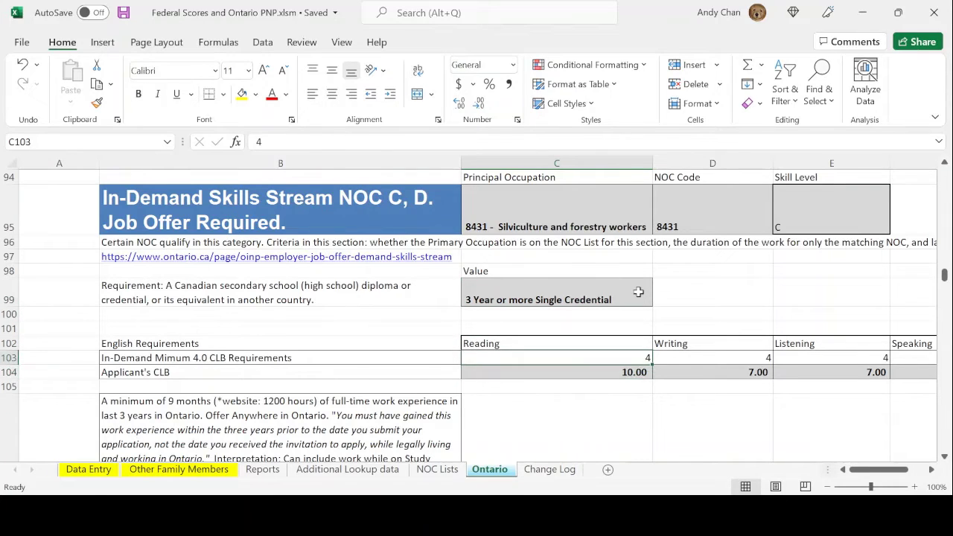
key(Right)
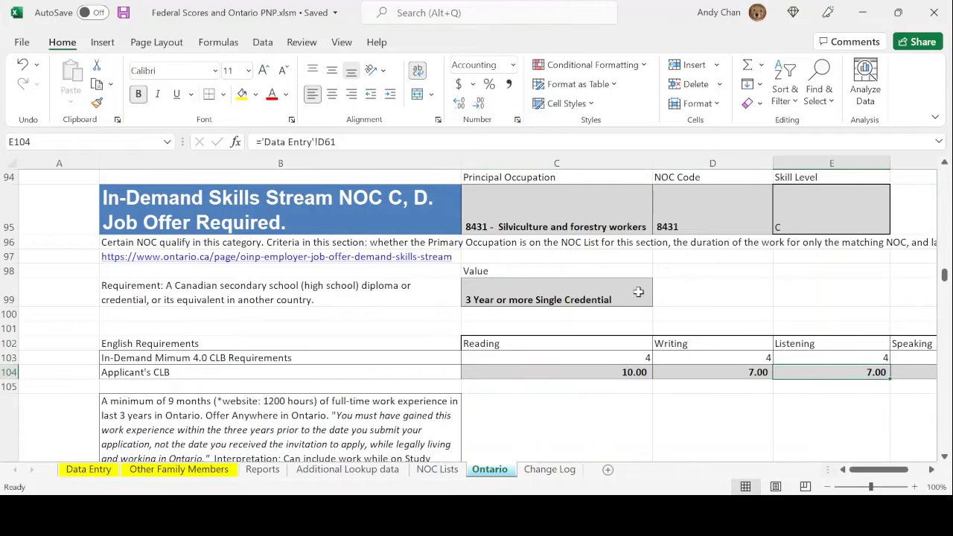
key(Left)
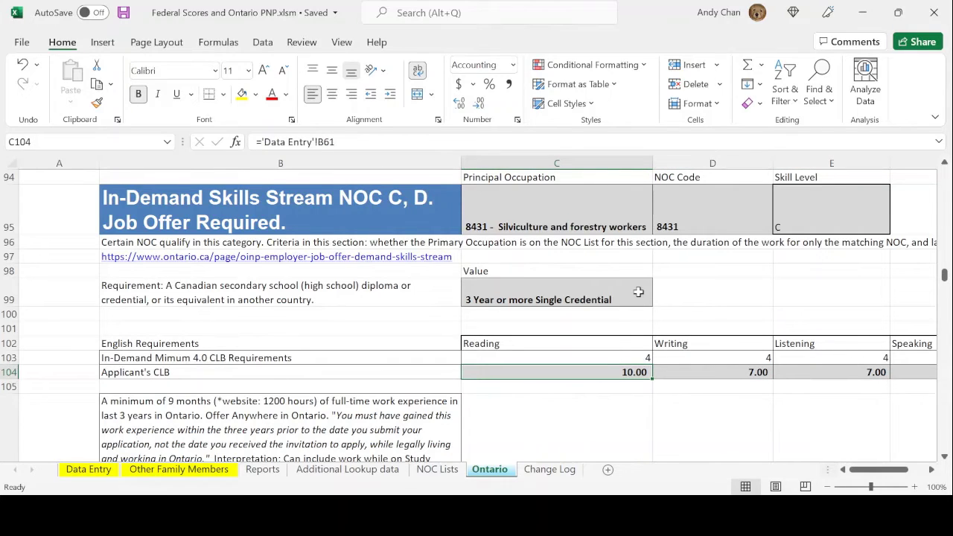
Step: Look down through the rows below the applicant's CLB scores, then return to the Principal Occupation at the section's start
key(Down)
key(Down)
key(Down)
key(Down)
key(Down)
key(Down)
key(Down)
key(Down)
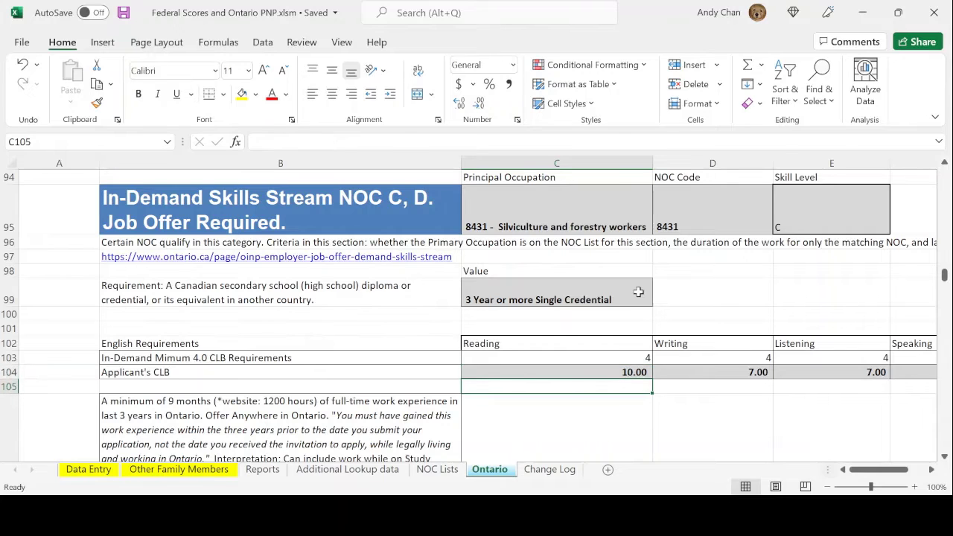
key(Up)
key(Up)
key(Up)
key(Up)
key(Up)
key(Up)
key(Up)
key(Up)
key(Up)
key(Up)
key(Up)
key(Up)
key(Up)
key(Up)
key(Up)
key(Up)
key(Up)
key(Up)
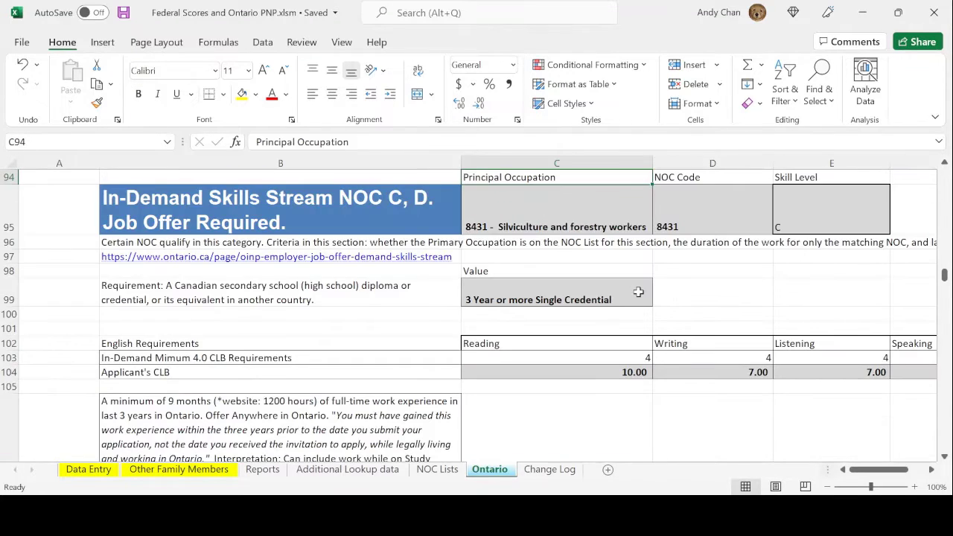
key(Down)
key(Up)
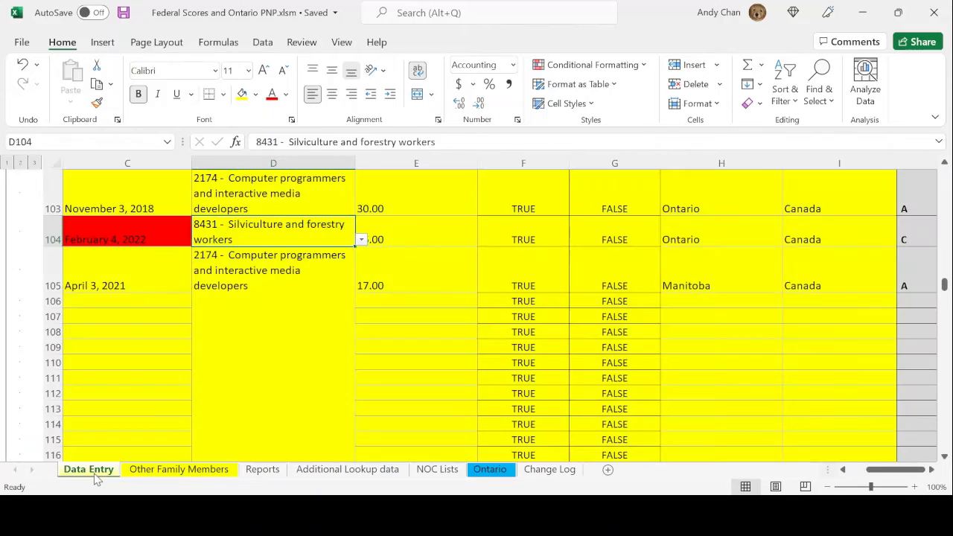
Step: Open the Data Entry sheet and go from the work history rows up to the Primary Occupation or Job Offer NOC Code
click(96, 472)
click(205, 334)
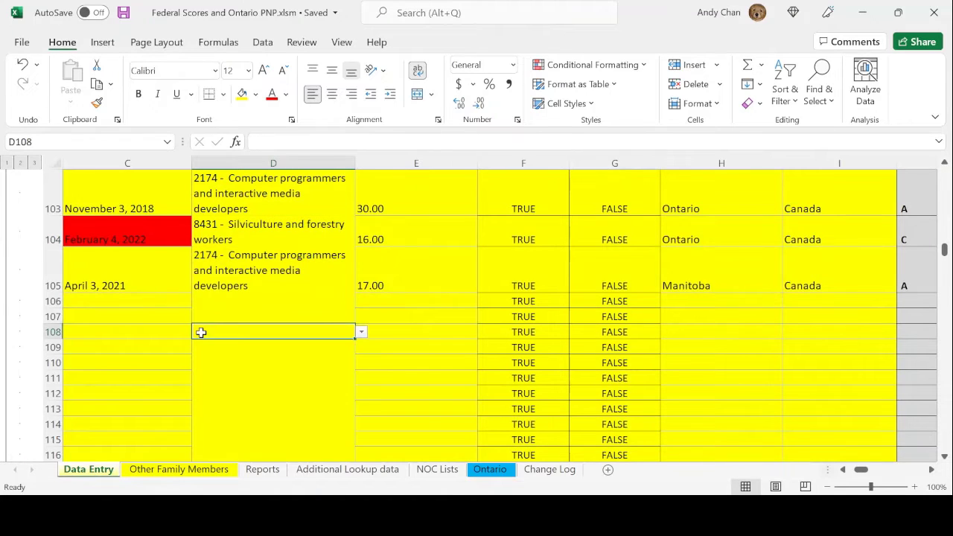
key(Left)
key(Left)
key(Left)
key(Up)
key(Up)
key(Up)
key(Up)
key(Up)
key(Up)
key(Up)
key(Up)
key(Up)
key(Up)
key(Up)
key(Up)
key(Up)
key(Up)
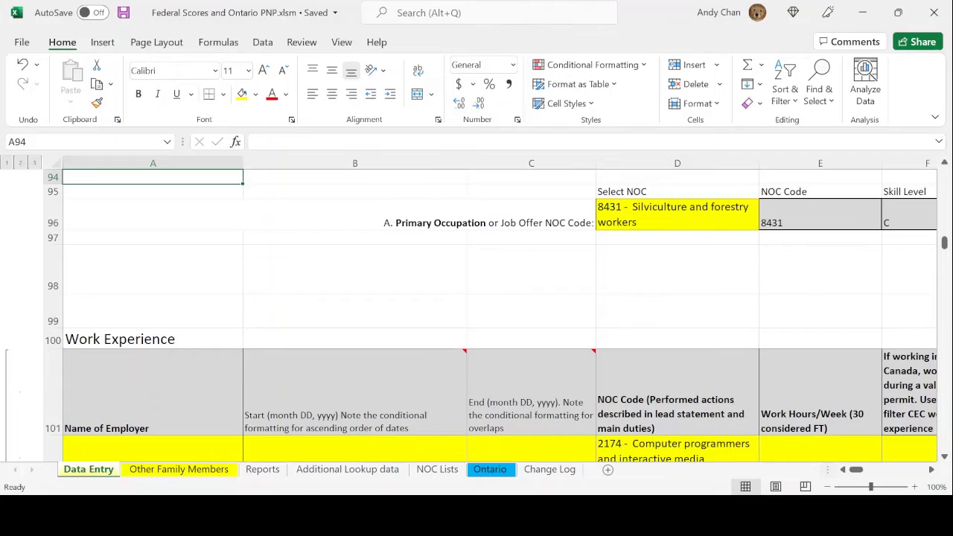
Step: Examine the Ontario Specific Education Question rows above the Primary Occupation, including Field of Study and Location of Study
key(alt+Tab)
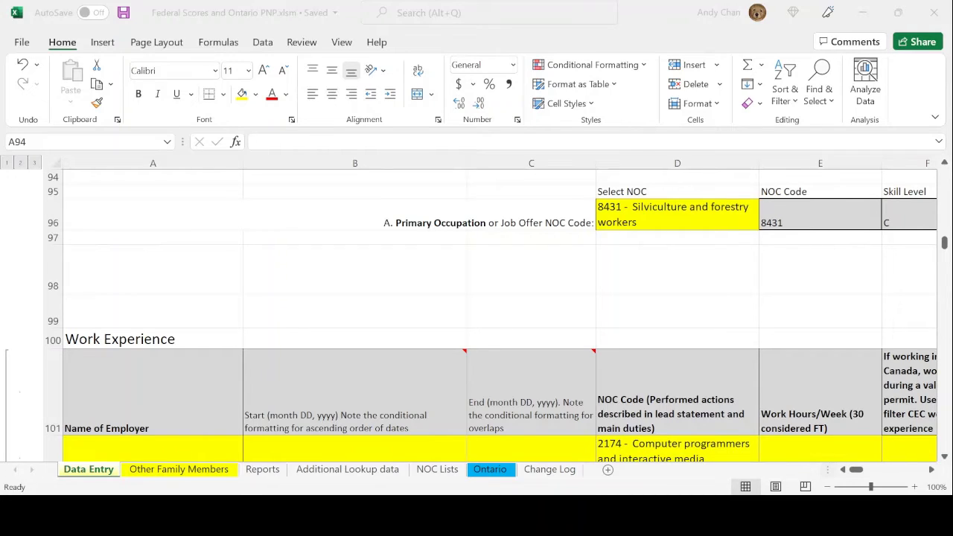
click(192, 269)
key(Up)
key(Up)
key(Up)
key(Up)
key(Up)
key(Up)
key(Up)
key(Up)
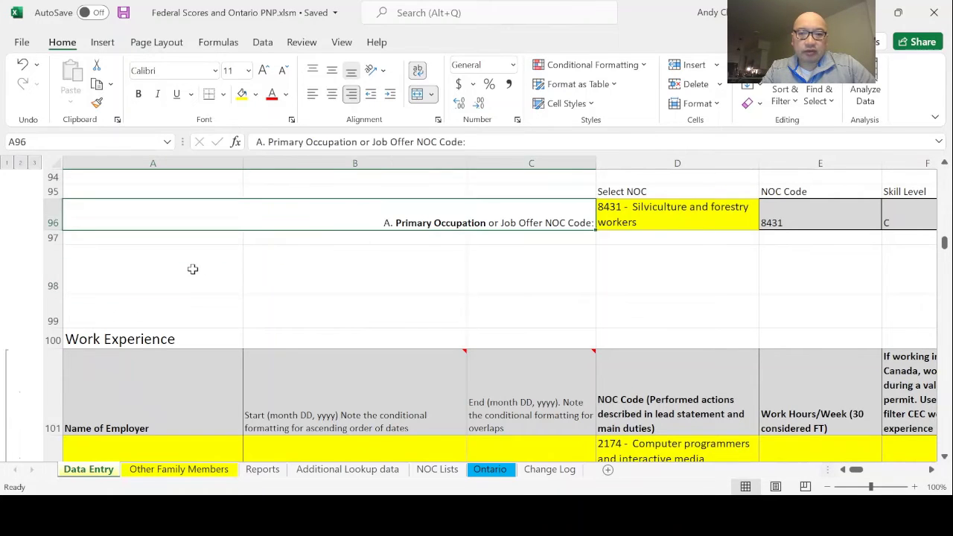
key(Down)
key(Down)
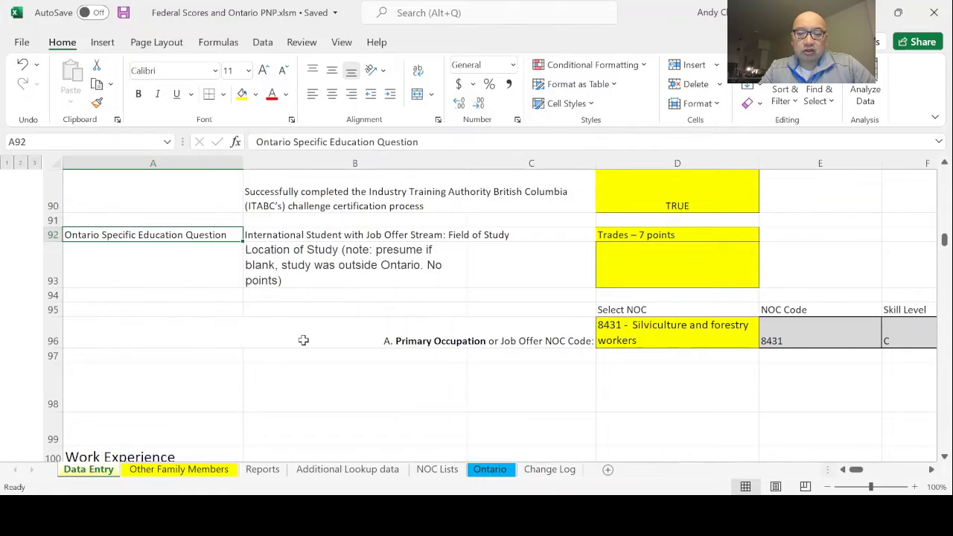
click(798, 341)
click(688, 266)
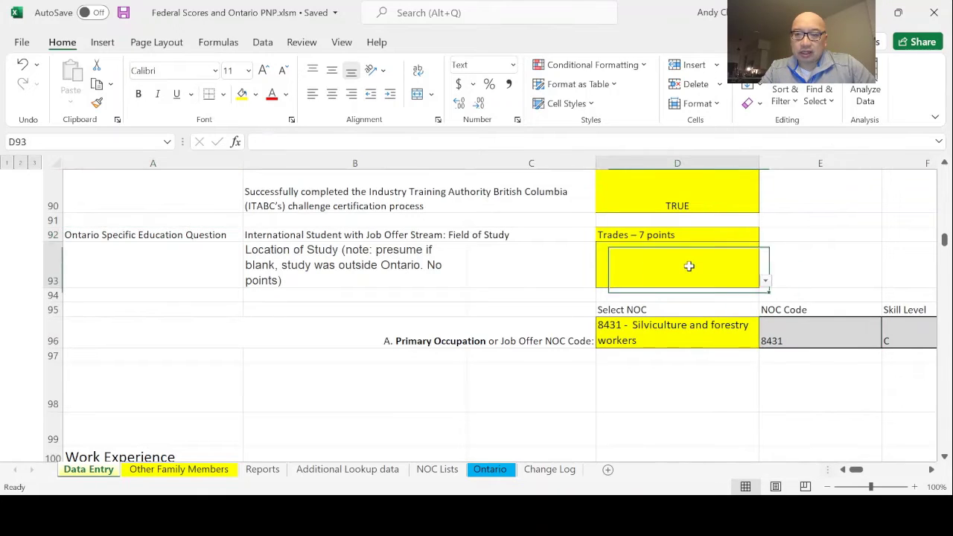
key(Up)
key(Up)
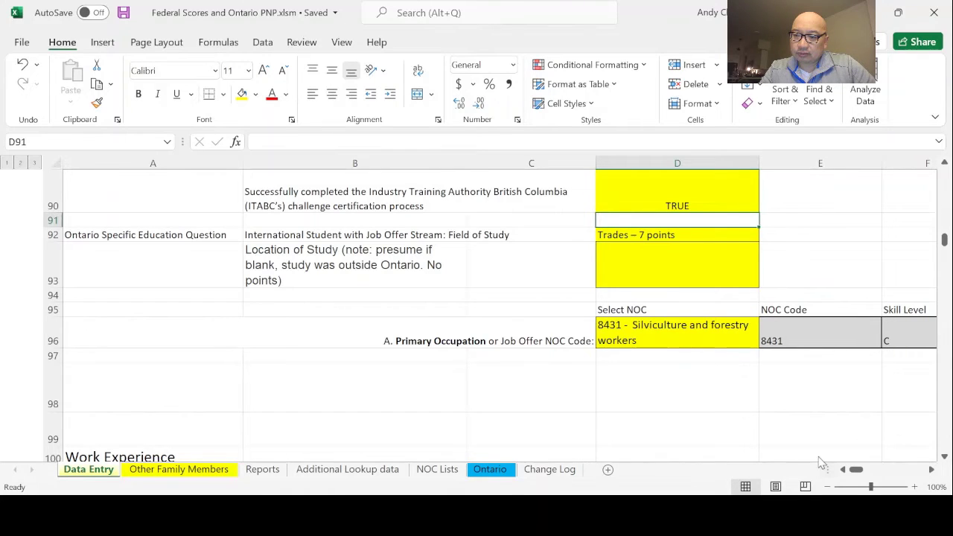
Step: Go up to the Education row on the Data Entry sheet and select the credential in B87
click(885, 510)
click(855, 239)
key(Up)
key(Up)
key(Up)
key(Up)
key(Up)
key(Up)
key(Up)
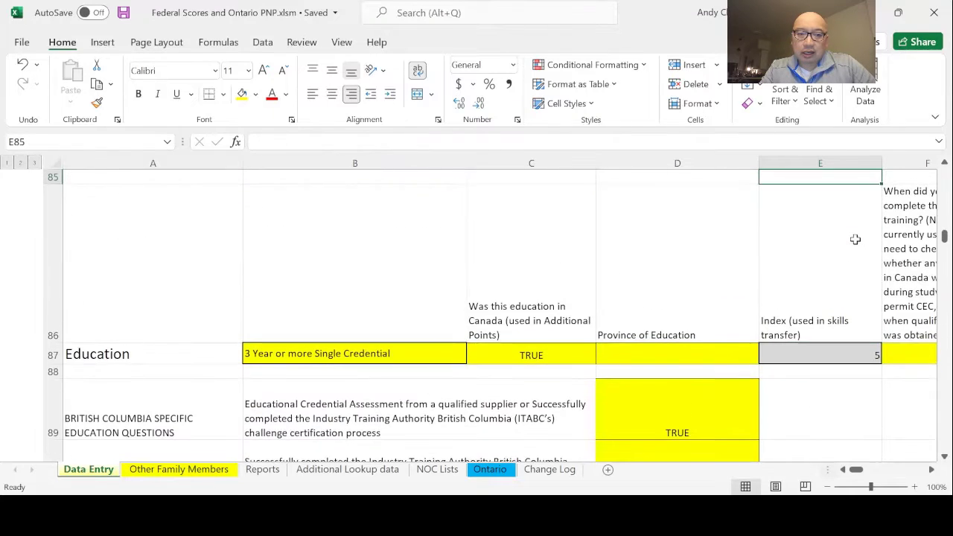
key(Down)
key(Down)
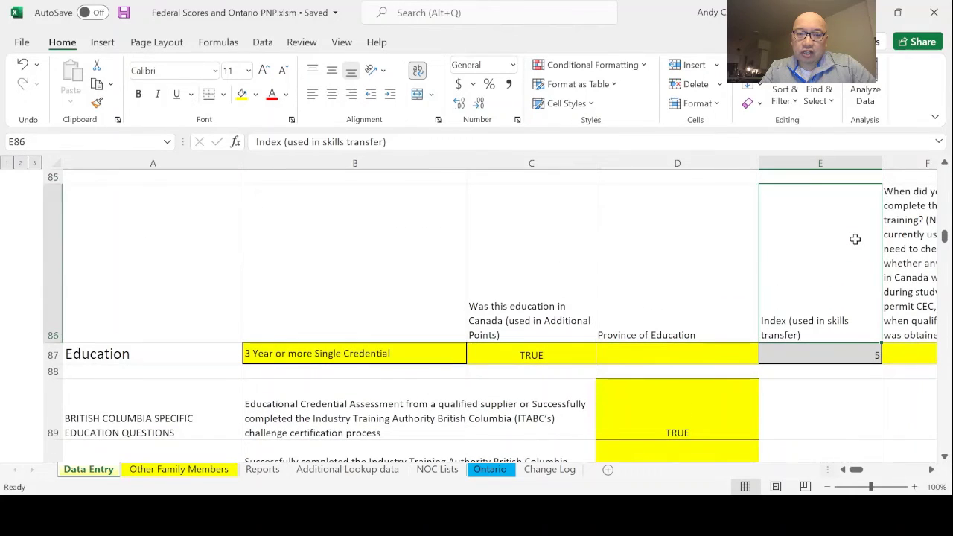
key(Left)
key(Left)
key(Left)
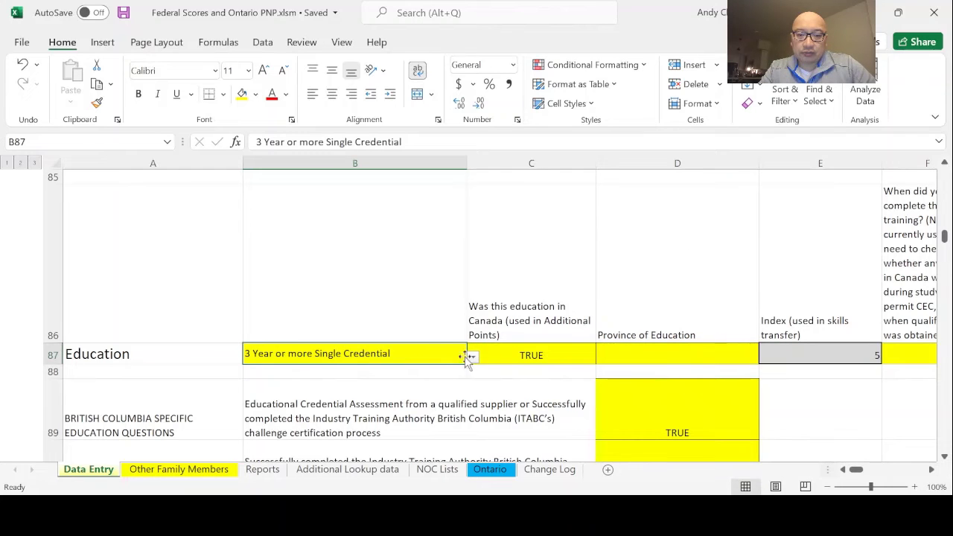
Step: Enter the heading "Education" in cell B86 above the credential field
click(436, 328)
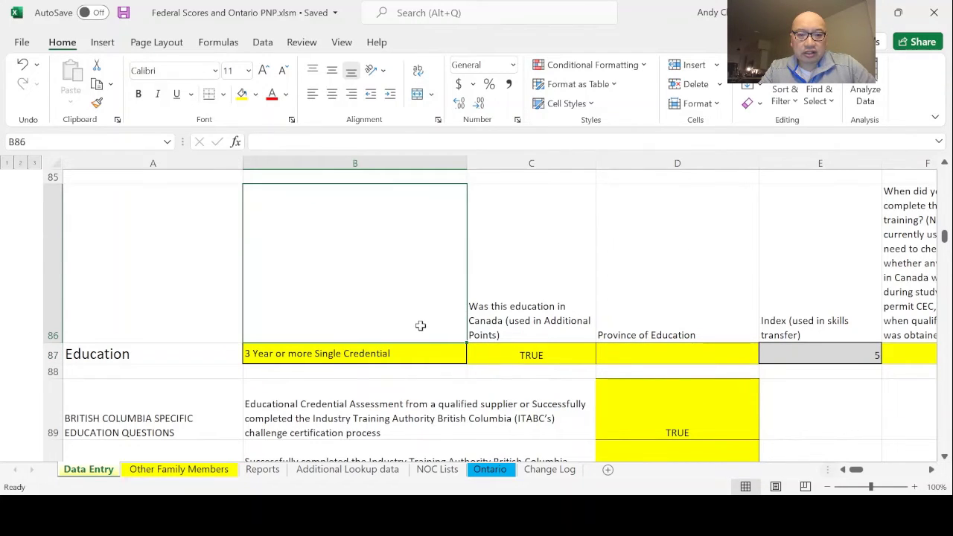
text(Education)
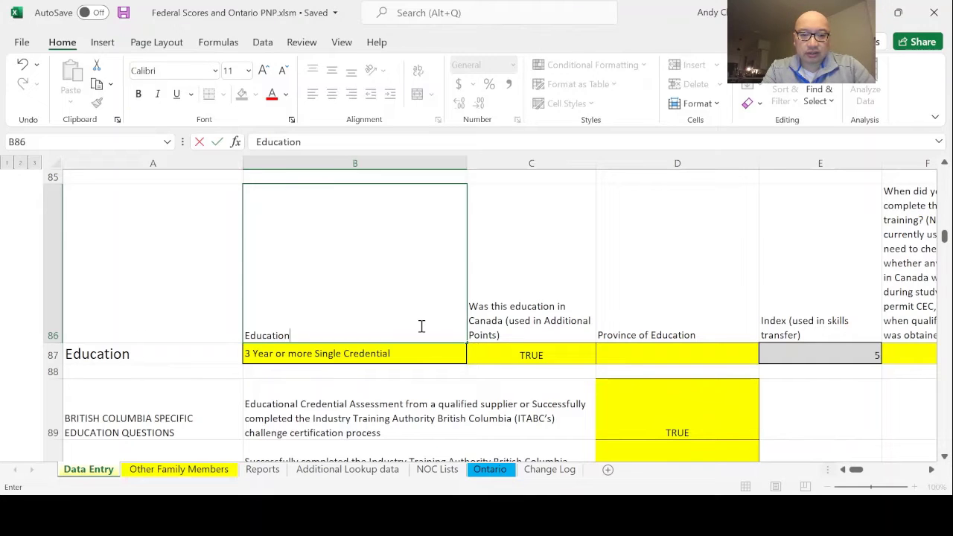
key(Return)
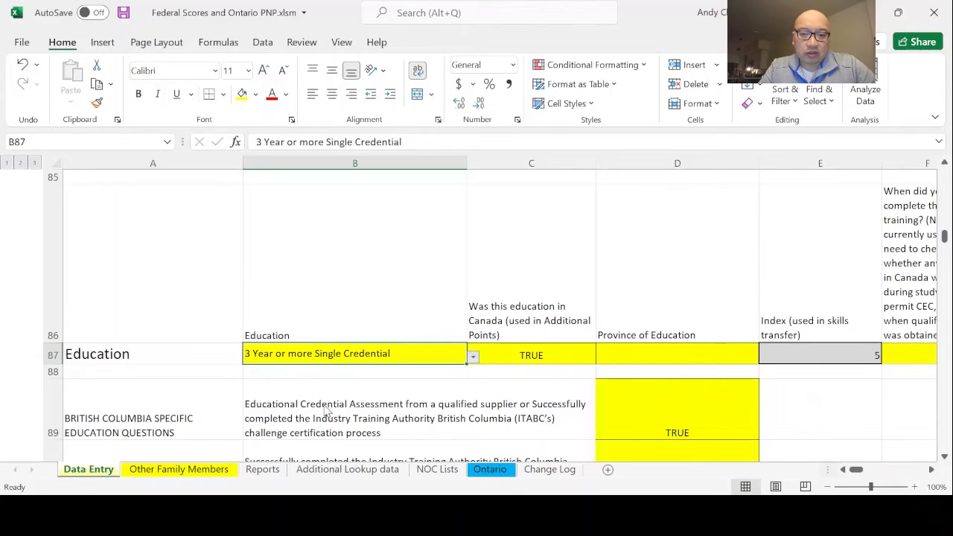
Step: Review the Education row's fields, from education in Canada and Province of Education to the training completion date, and return to B86
click(554, 354)
click(655, 353)
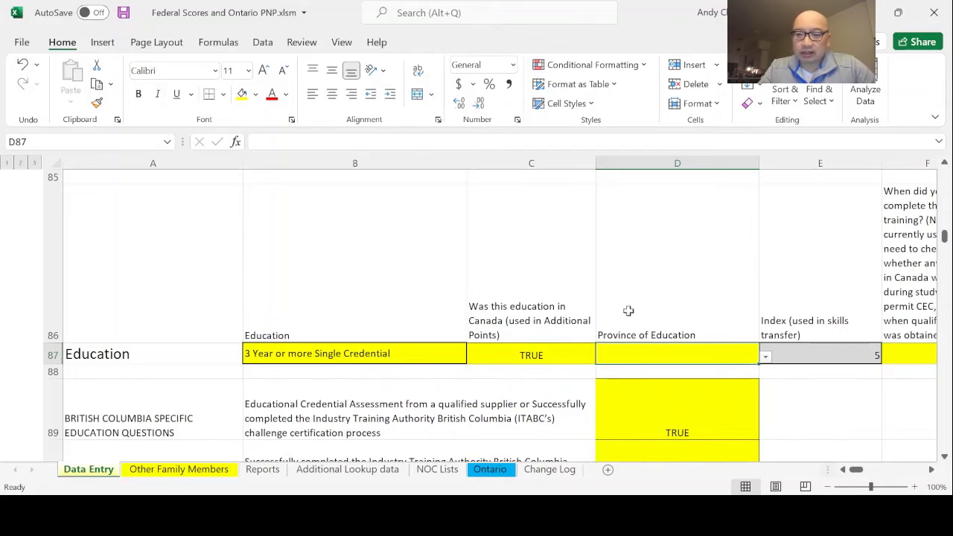
click(693, 311)
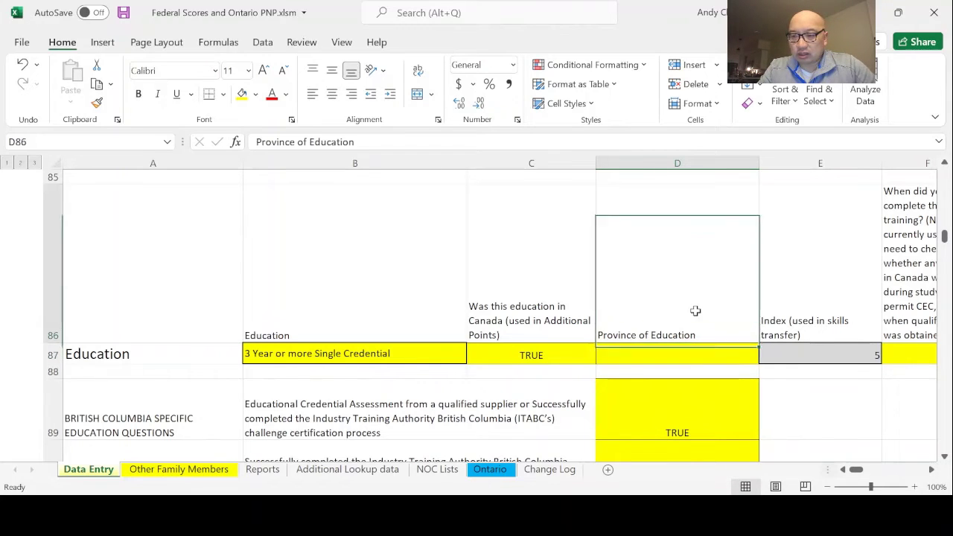
key(Right)
key(Right)
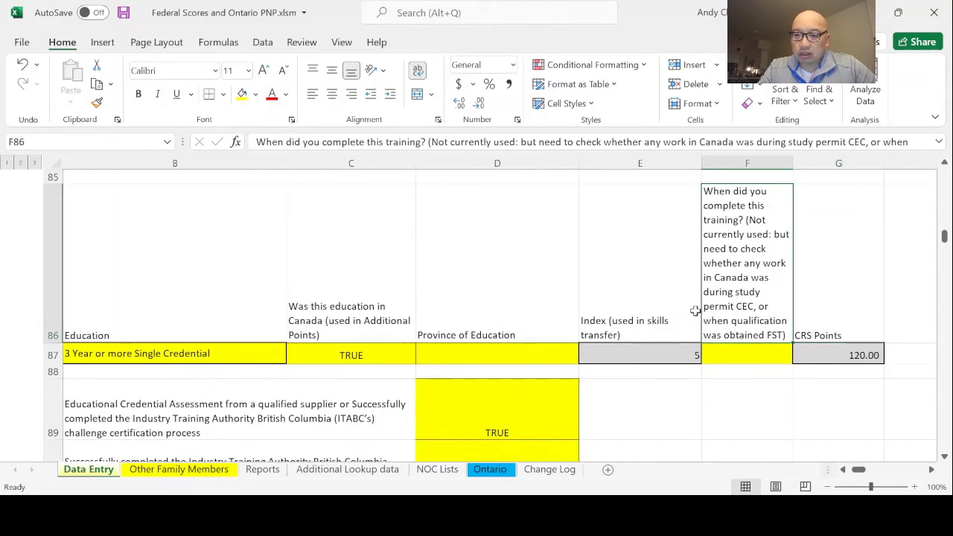
key(Down)
key(Down)
key(Left)
key(Left)
key(Left)
key(Left)
key(Left)
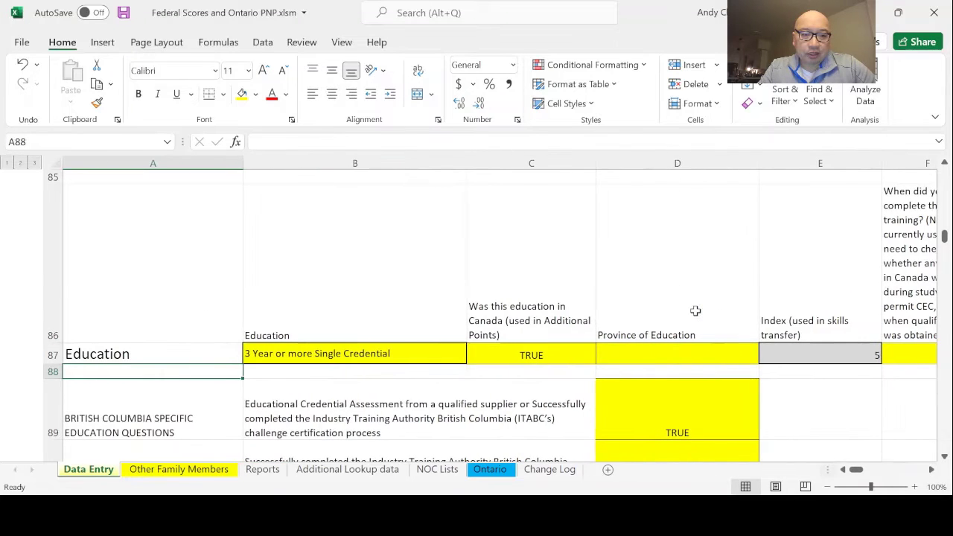
key(Up)
key(Right)
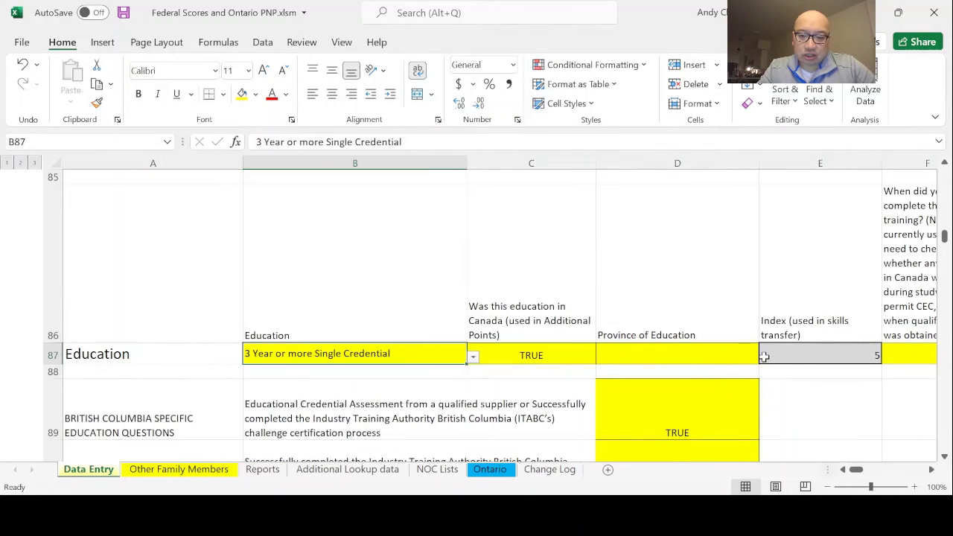
key(Up)
key(Up)
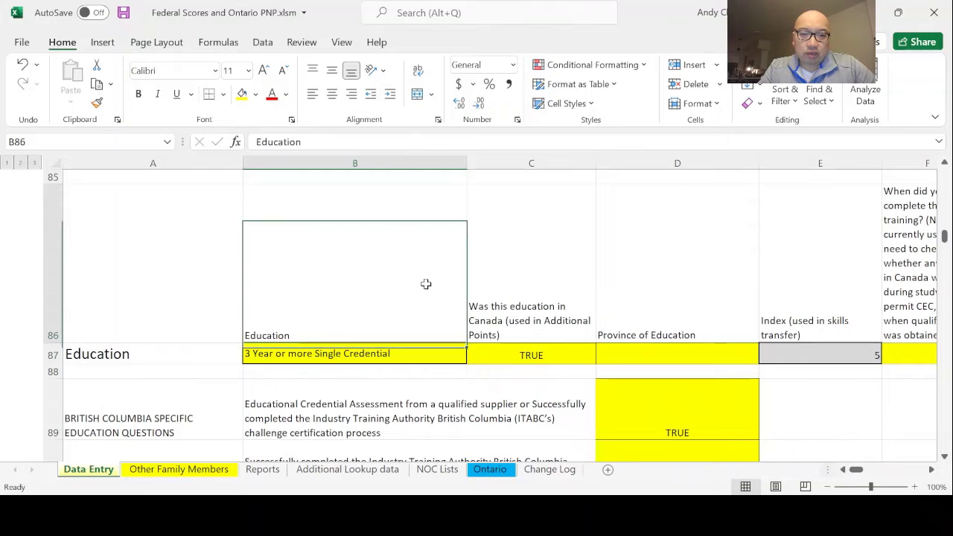
Step: Look down through the British Columbia and Ontario education questions to the selected primary occupation NOC in D96
key(Down)
key(Down)
key(Down)
key(Down)
key(Down)
key(Down)
key(Down)
key(Down)
key(Down)
key(Down)
key(Down)
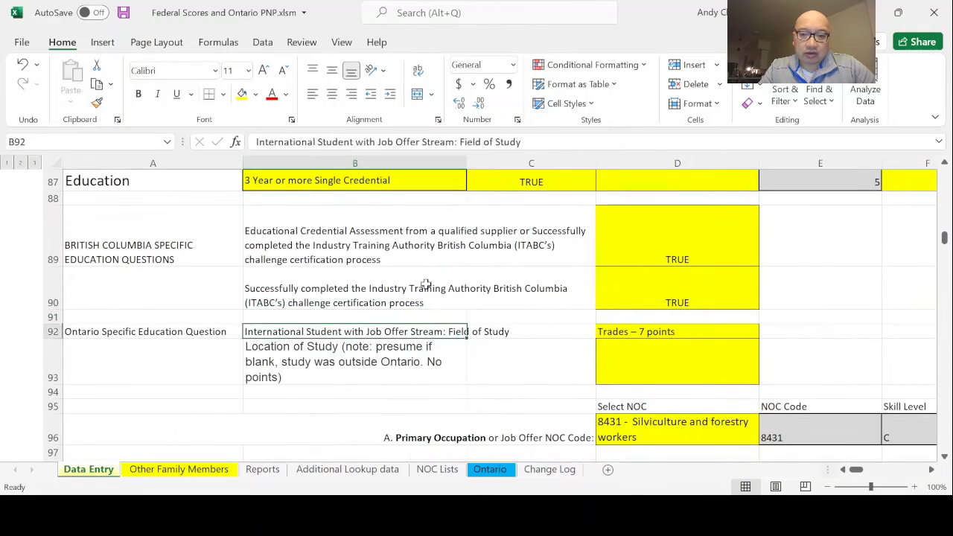
key(Right)
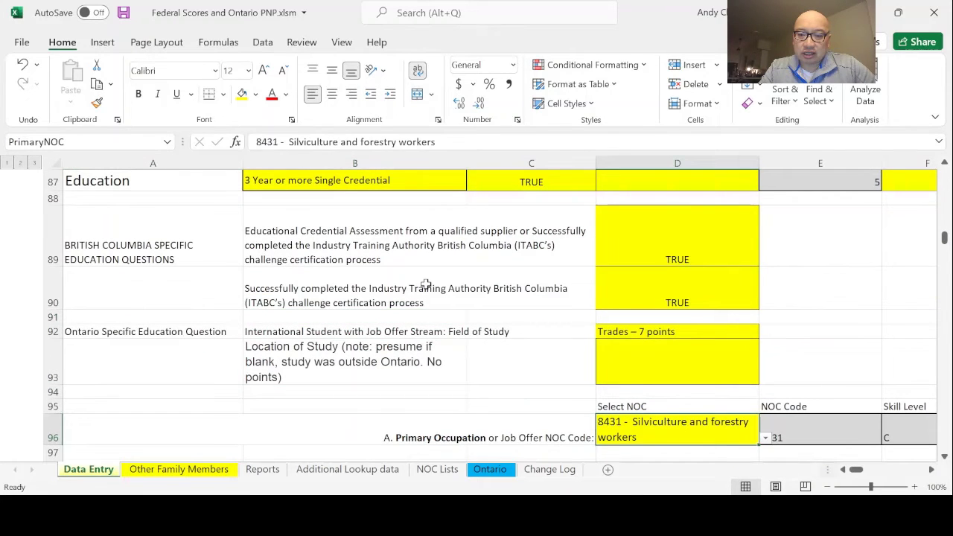
key(Down)
key(Up)
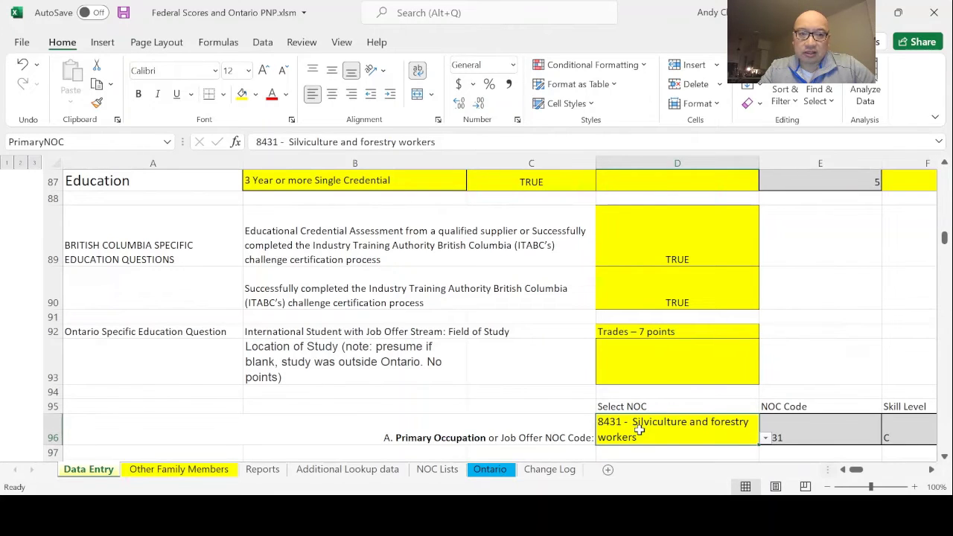
Step: Check the Ontario sheet's Principal Occupation, view the first Work Experience entry on the Data Entry sheet, and return to the Ontario sheet
click(489, 469)
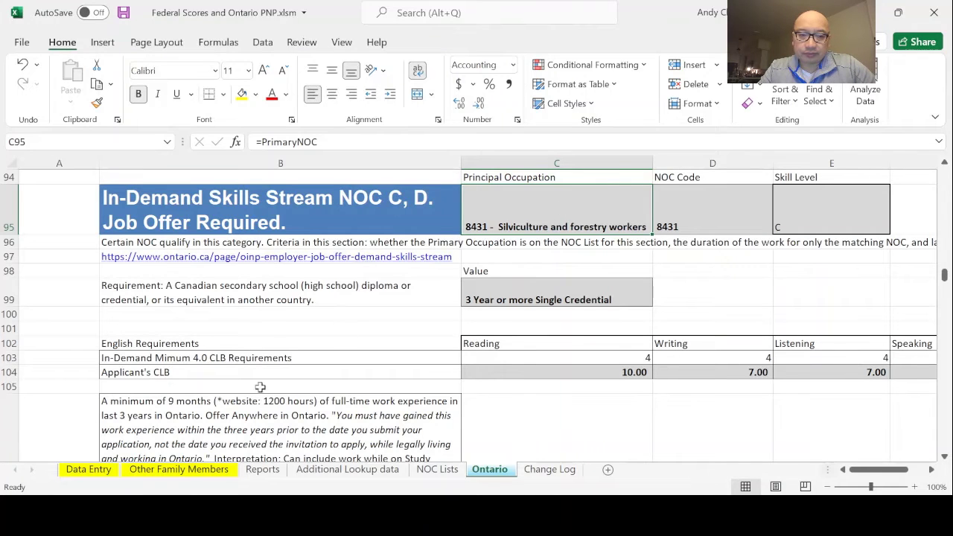
click(103, 470)
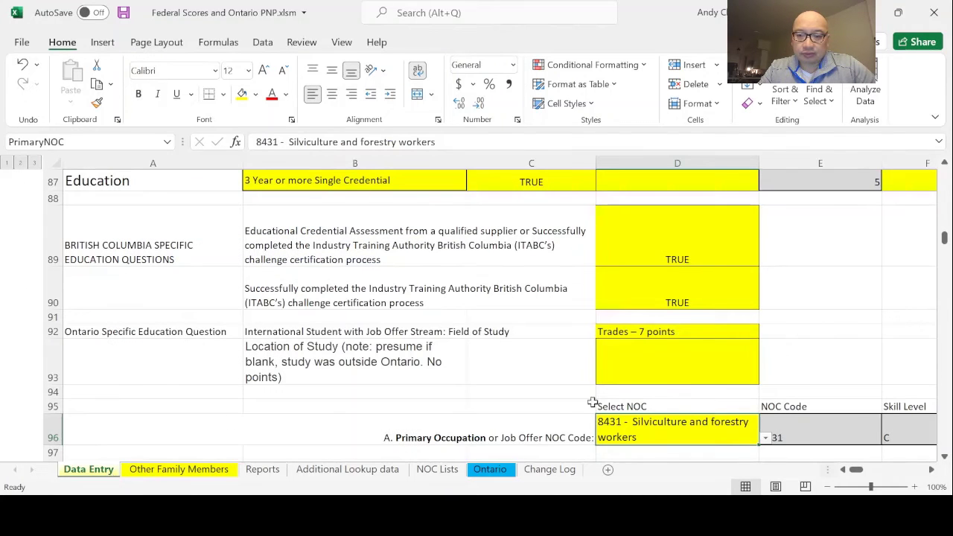
click(547, 405)
key(Down)
key(Down)
key(Down)
key(Down)
key(Down)
key(Down)
key(Down)
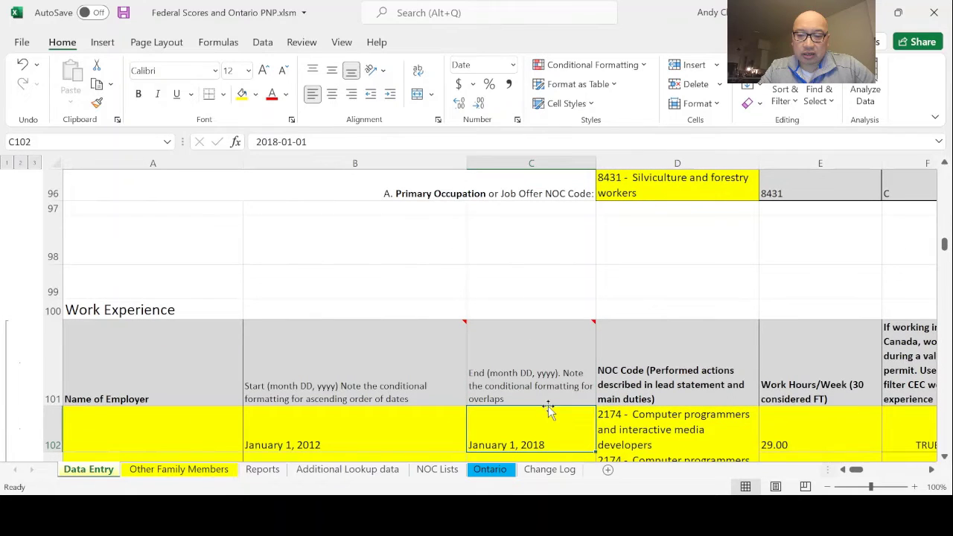
click(506, 471)
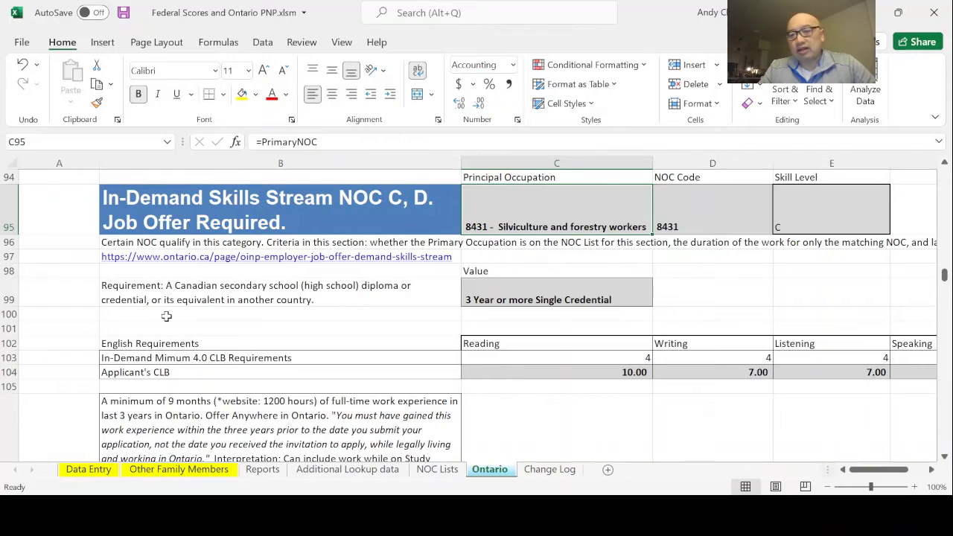
Step: Check the source references of the Applicant's CLB values for reading, writing and listening in row 104
click(562, 375)
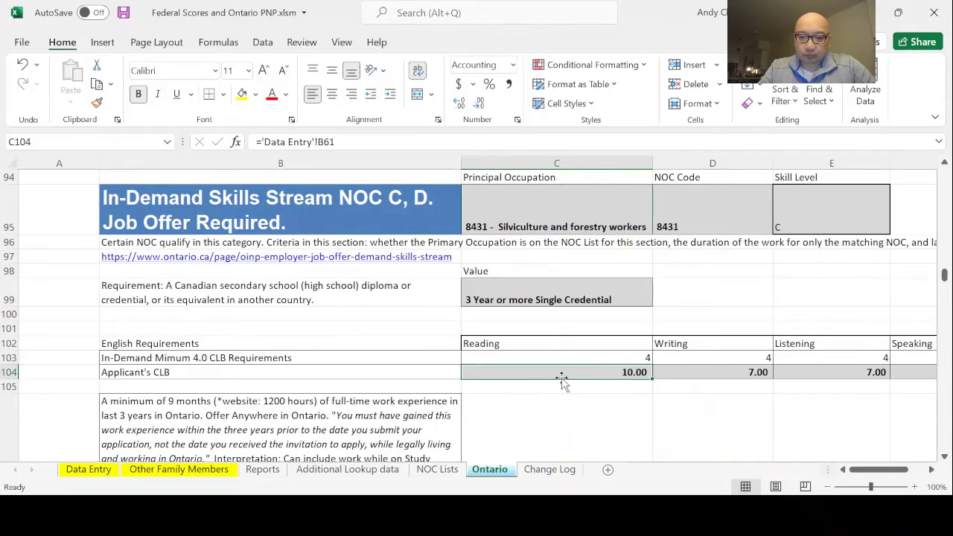
click(736, 371)
key(Right)
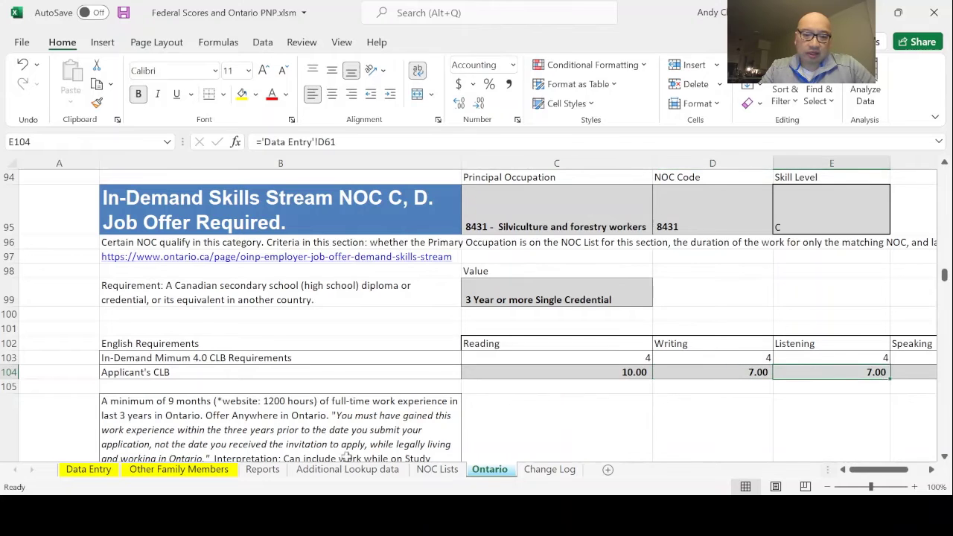
Step: On the Data Entry sheet, trace back up to the Language section and check the selected first language test in B43
click(90, 469)
click(289, 286)
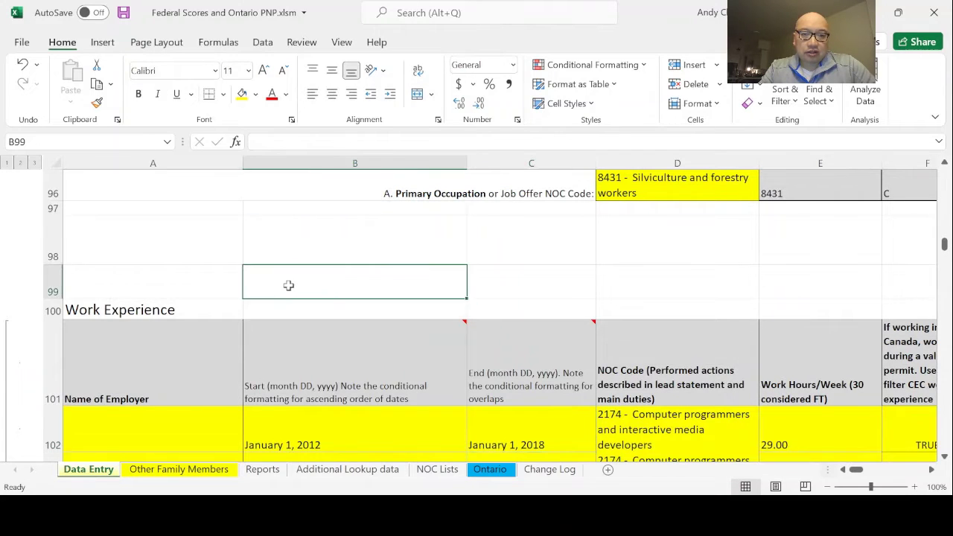
key(Up)
key(Up)
key(Up)
key(Up)
key(Up)
key(Up)
key(Up)
key(Up)
key(Up)
key(Up)
key(Up)
key(Up)
key(Up)
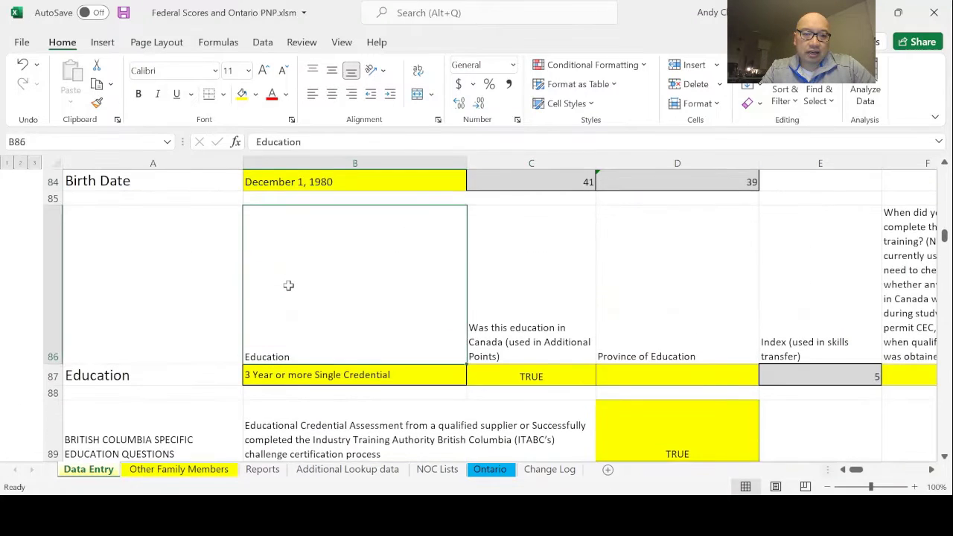
key(Up)
key(Up)
key(Up)
key(Up)
key(Up)
key(Up)
key(Up)
key(Up)
key(Up)
key(Up)
key(Up)
key(Up)
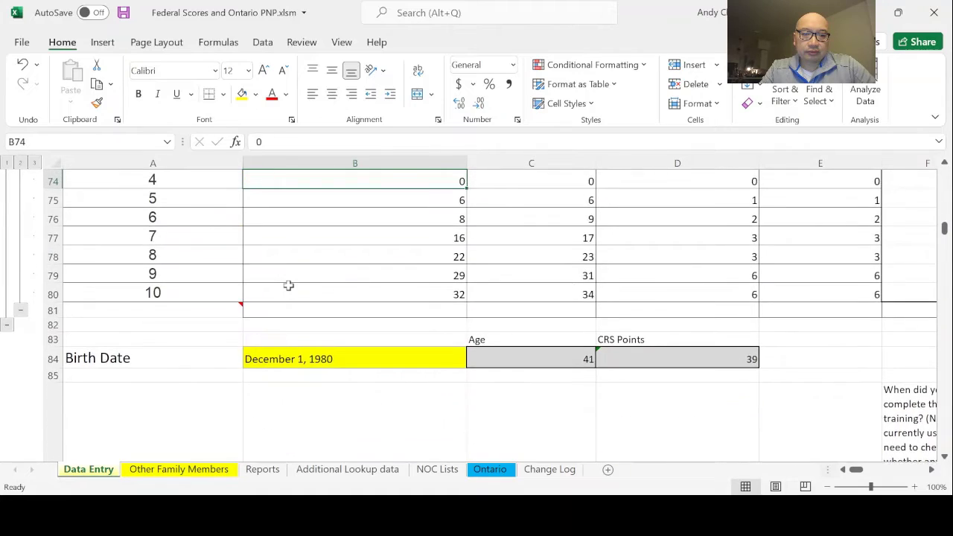
key(Up)
key(Up)
key(Up)
key(Up)
key(Up)
key(Up)
key(Up)
key(Up)
key(Up)
key(Up)
key(Up)
key(Up)
key(Up)
key(Up)
key(Up)
key(Up)
key(Up)
key(Up)
key(Up)
key(Up)
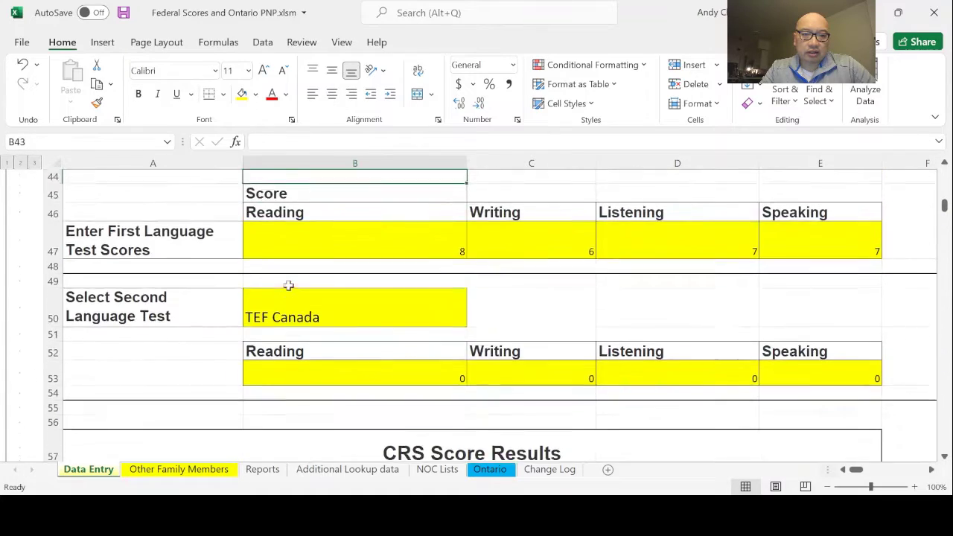
key(Up)
key(Up)
key(Up)
key(Up)
key(Up)
key(Up)
key(Up)
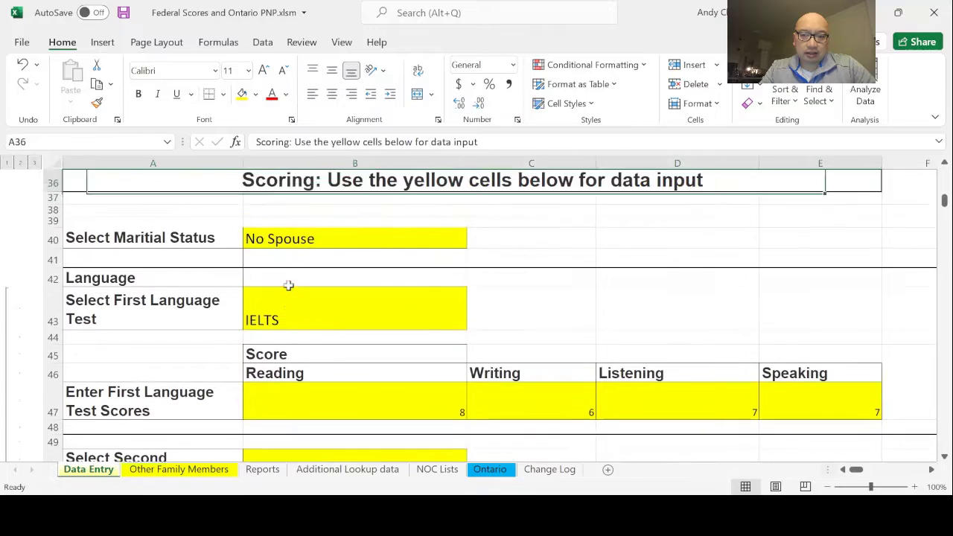
key(Up)
key(Down)
key(Down)
key(Down)
key(Down)
key(Down)
key(Down)
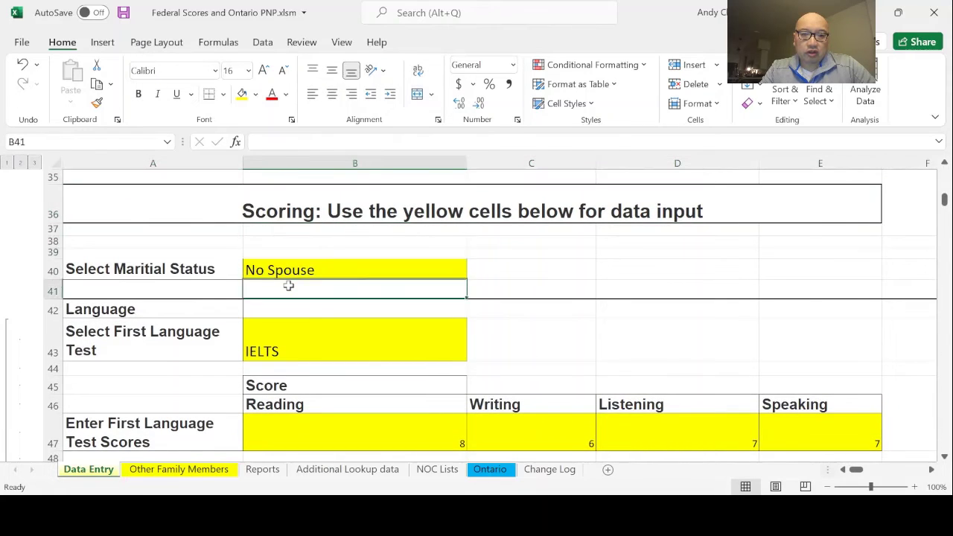
key(Down)
key(Down)
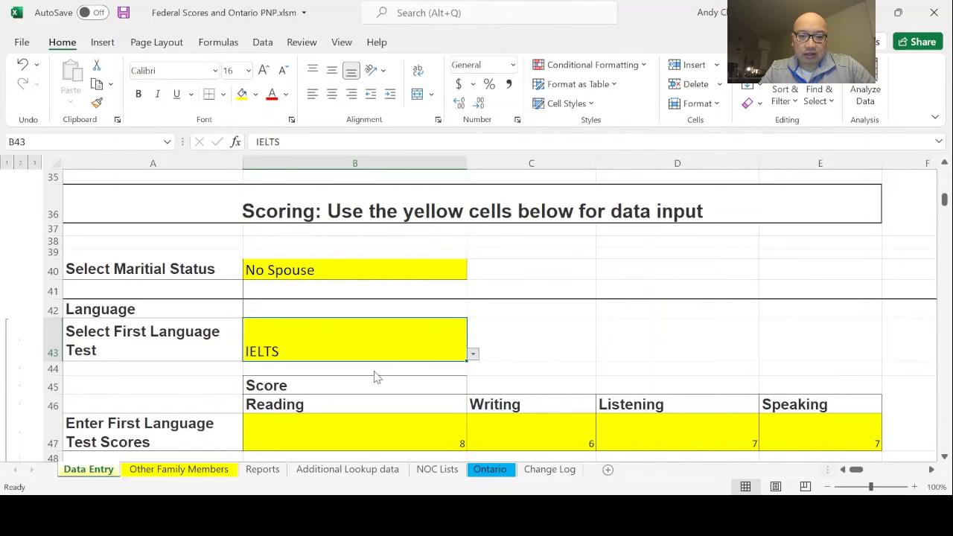
Step: Review the first language test scores in row 47 and the second language test entries below them
click(376, 443)
key(Return)
key(Down)
key(Down)
key(Down)
key(Down)
key(Down)
key(Down)
key(Down)
key(Down)
key(Down)
key(Down)
key(Down)
key(Down)
key(Down)
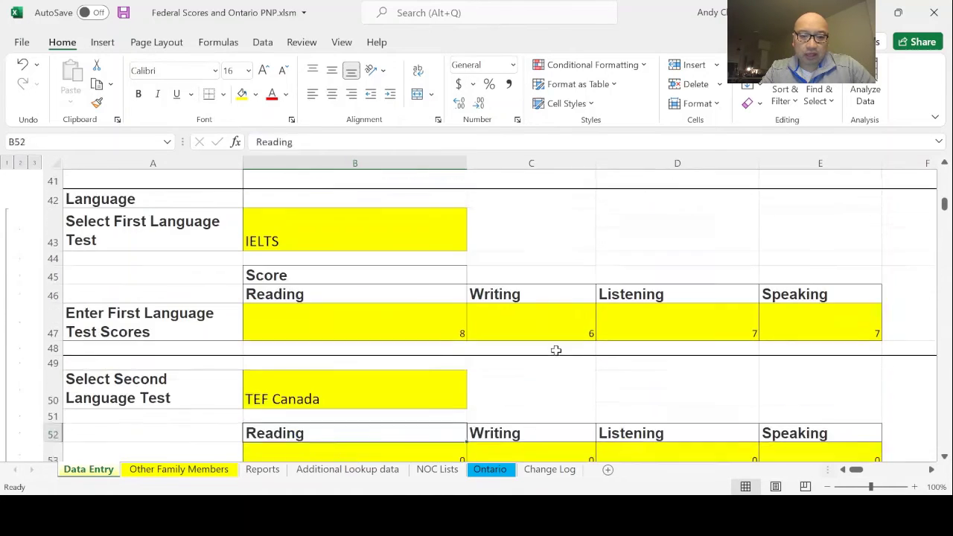
Step: Find the first-language reading CLB in B61 under CRS Score Results and view its full SWITCH/XLOOKUP formula in an enlarged formula bar
key(Down)
key(Down)
key(Down)
key(Down)
key(Down)
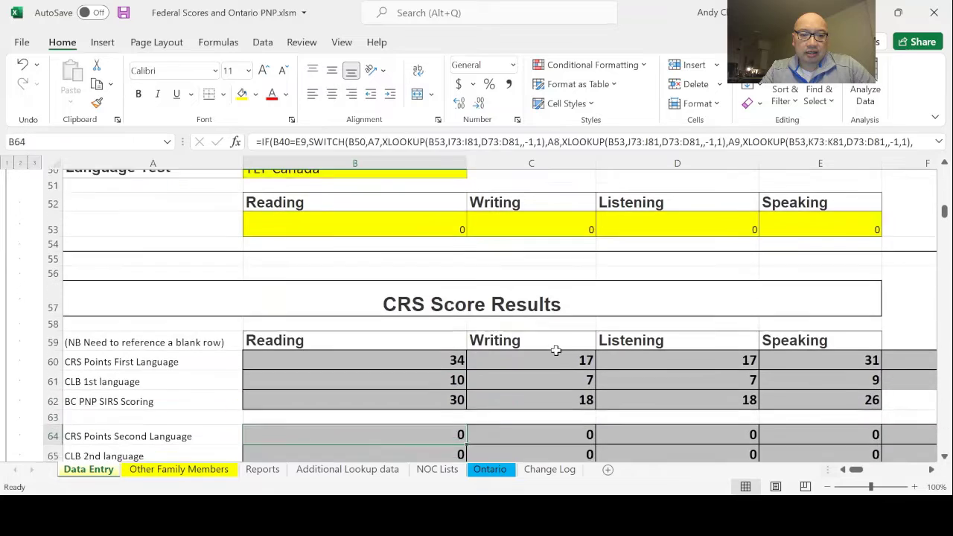
key(Up)
key(Up)
key(Up)
key(Up)
key(Up)
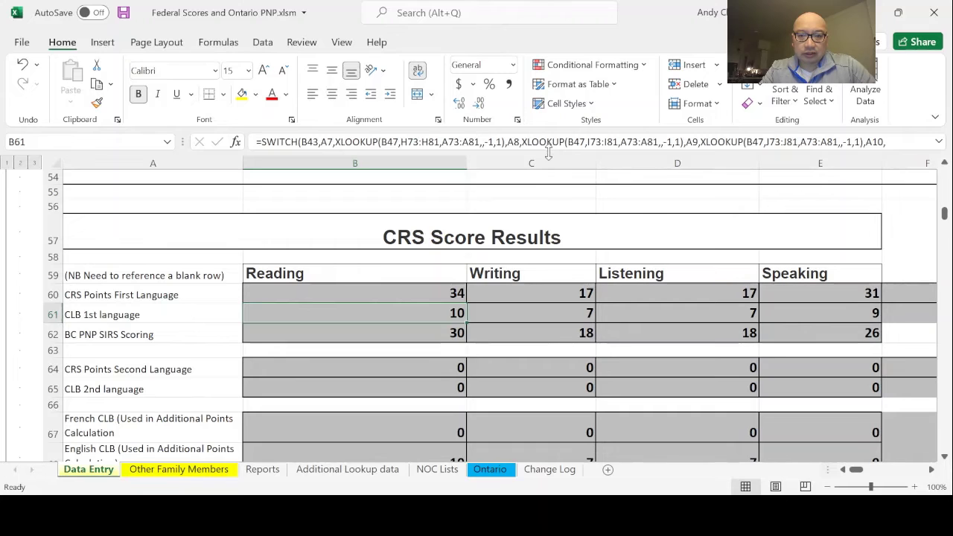
drag(548, 152, 526, 209)
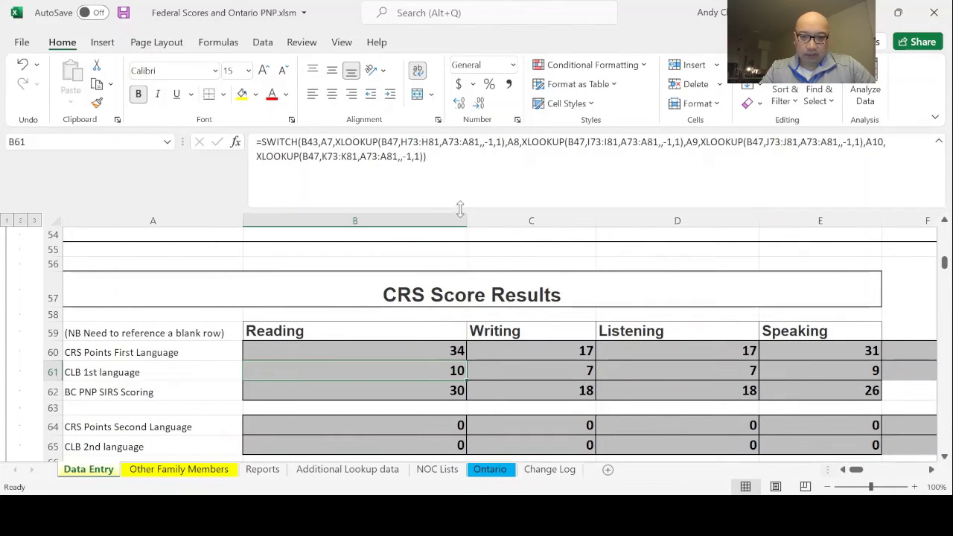
drag(458, 208, 457, 153)
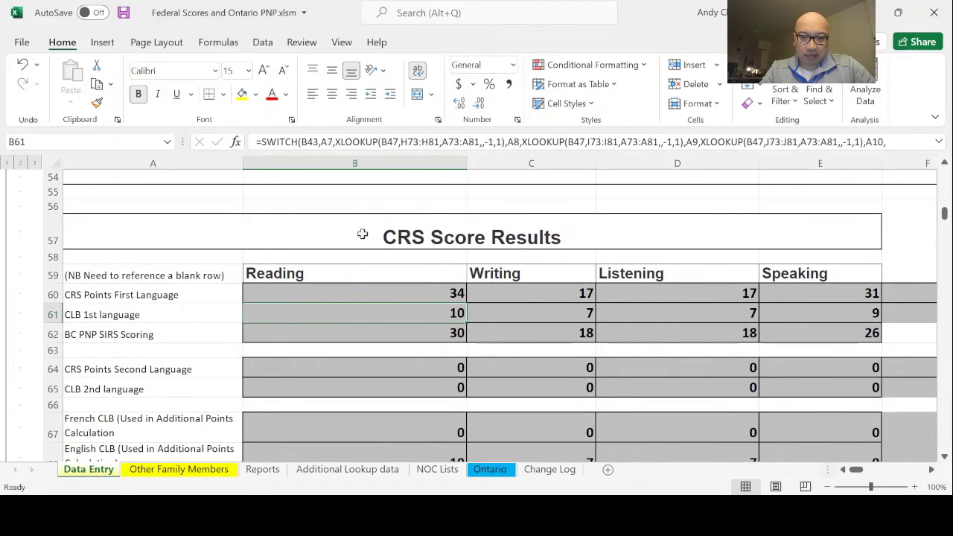
Step: Look down past the CRS Score Results to the CLB Level lookup table starting at row 71
click(351, 203)
key(Down)
key(Down)
key(Down)
key(Down)
key(Down)
key(Down)
key(Down)
key(Down)
key(Down)
key(Down)
key(Down)
key(Down)
key(Down)
key(Down)
key(Down)
key(Down)
key(Down)
key(Down)
key(Down)
key(Down)
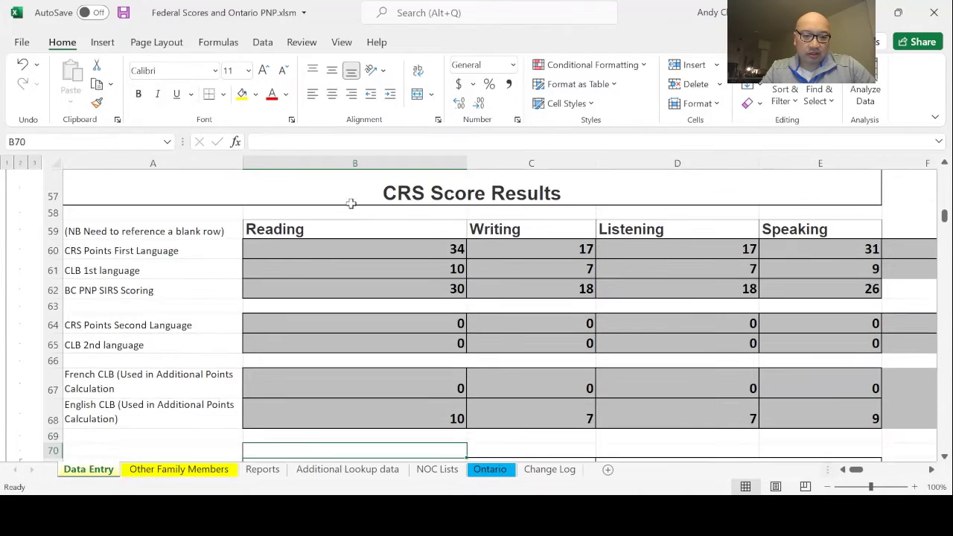
key(Down)
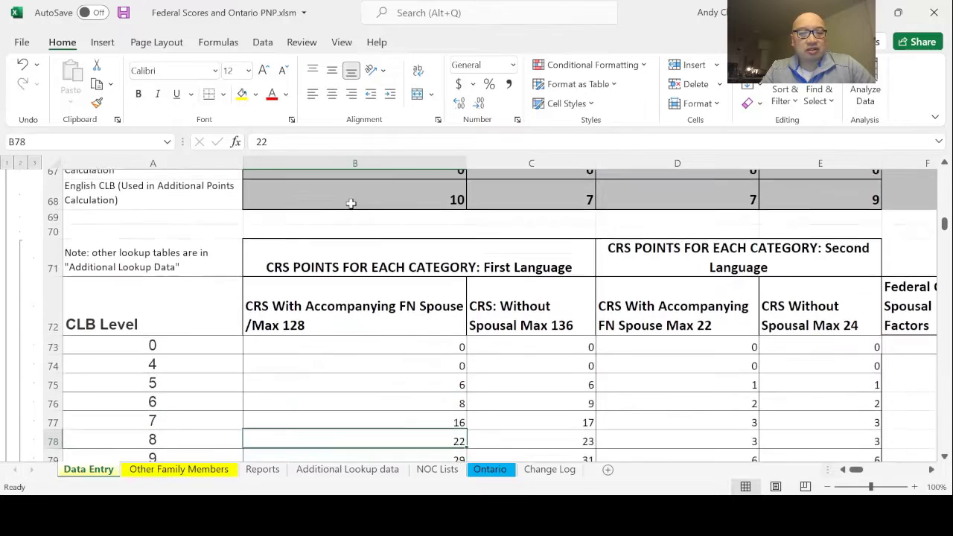
Step: Examine the lookup table's CRS points columns for first language, second language and spousal factors, and return to the CLB Level column
key(Up)
key(Up)
key(Up)
key(Right)
key(Right)
key(Right)
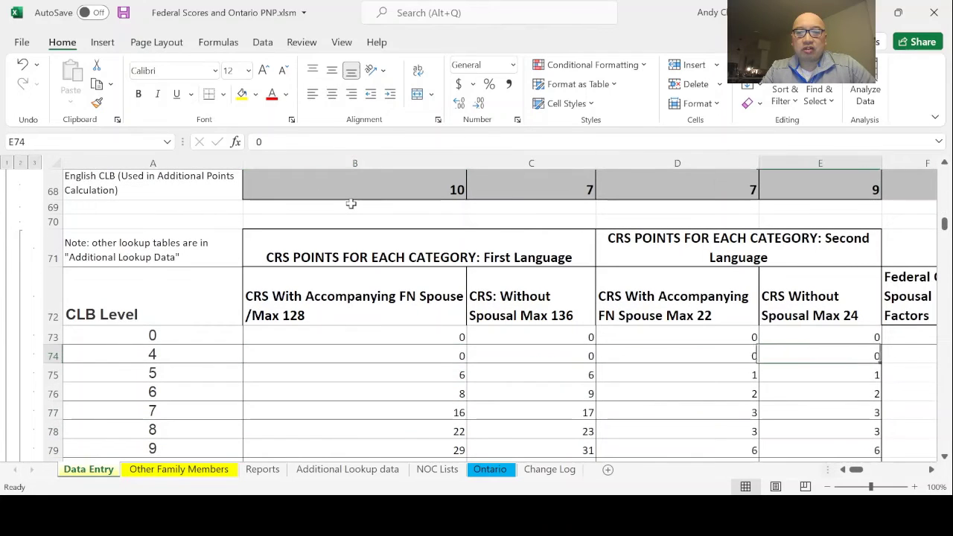
key(Left)
key(Left)
key(Left)
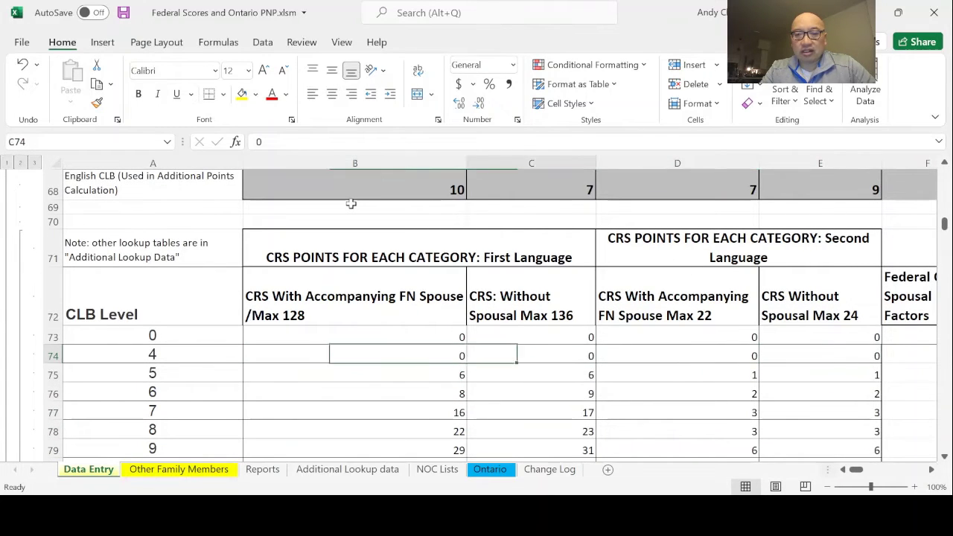
key(Right)
key(Right)
key(Right)
key(Right)
key(Right)
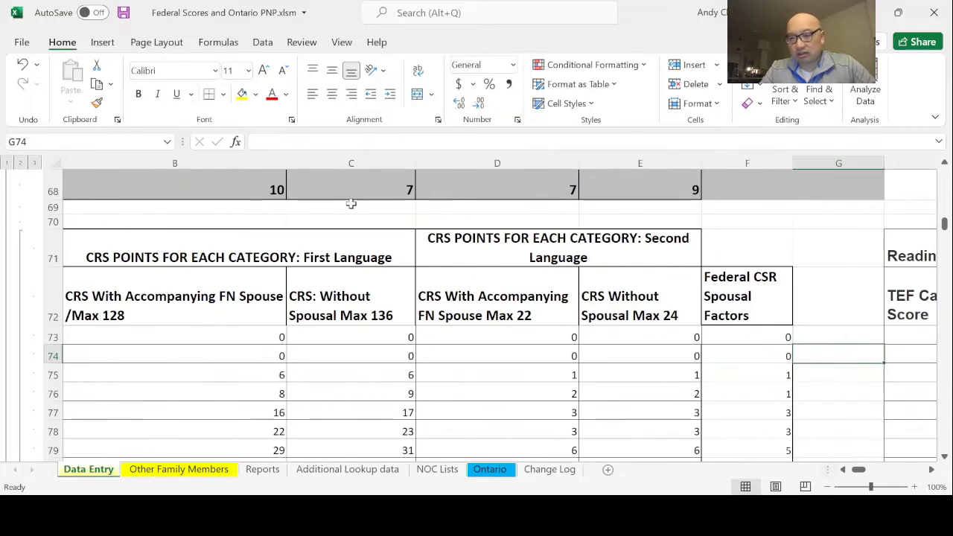
key(Left)
key(Left)
key(Left)
key(Left)
key(Left)
key(Left)
key(Down)
key(Down)
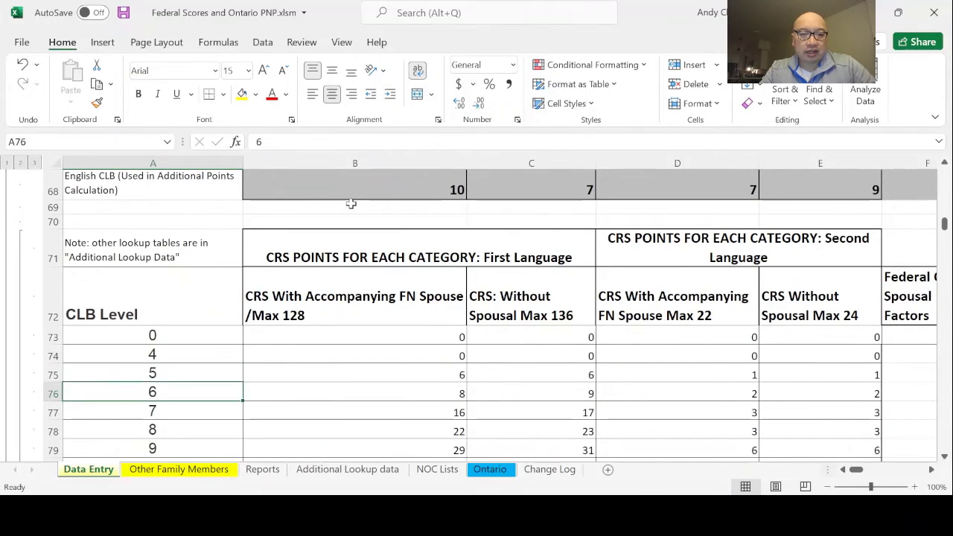
Step: Examine the TEF, TCF, CELPIP and IELTS reading score columns matched to the CLB levels, and return to the Ontario sheet
key(Right)
key(Right)
key(Right)
key(Right)
key(Right)
key(Right)
key(Right)
key(Right)
key(Right)
key(Right)
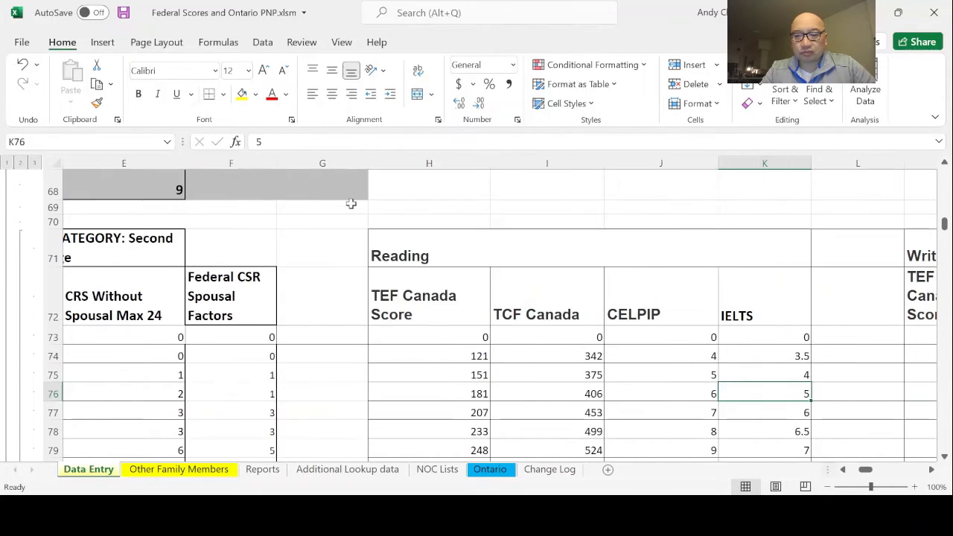
key(Right)
key(Right)
key(Right)
key(Left)
key(Left)
key(Left)
key(Left)
key(Left)
key(Left)
key(Left)
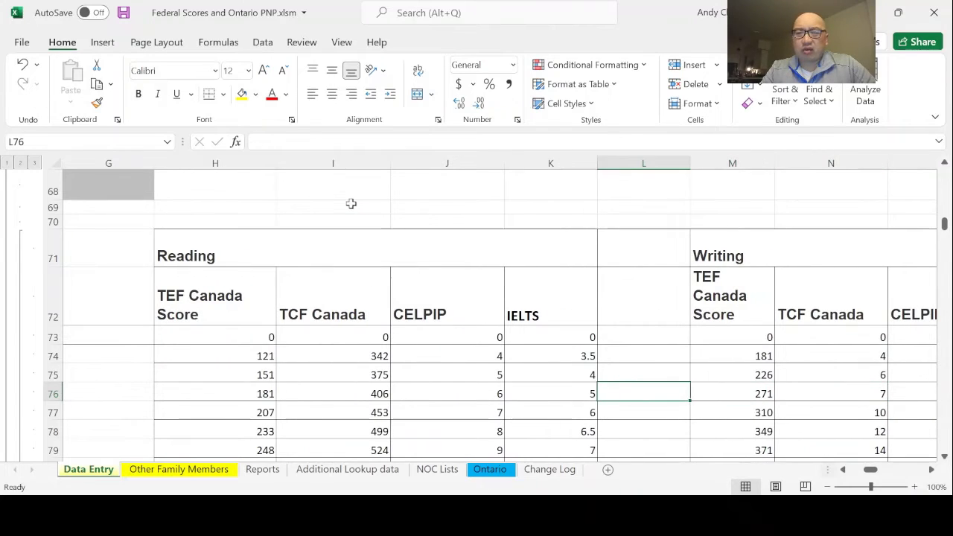
key(Home)
key(Up)
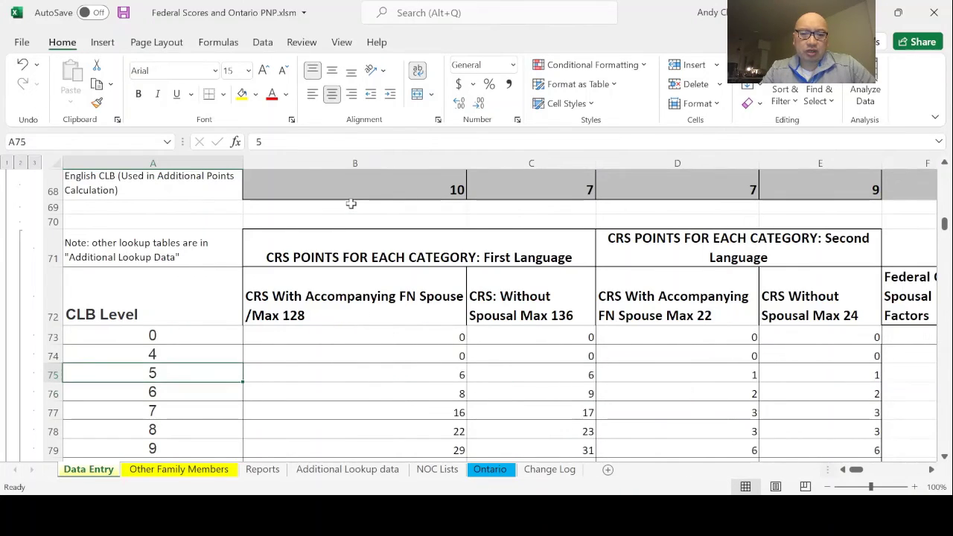
click(489, 470)
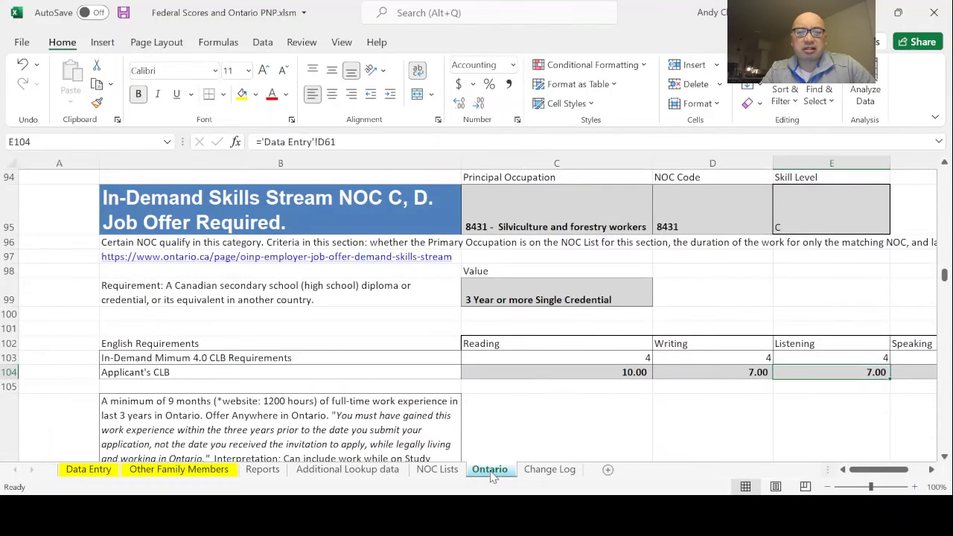
Step: Review the education value area and the applicant's reading CLB in C104 under the In-Demand Skills Stream
click(629, 271)
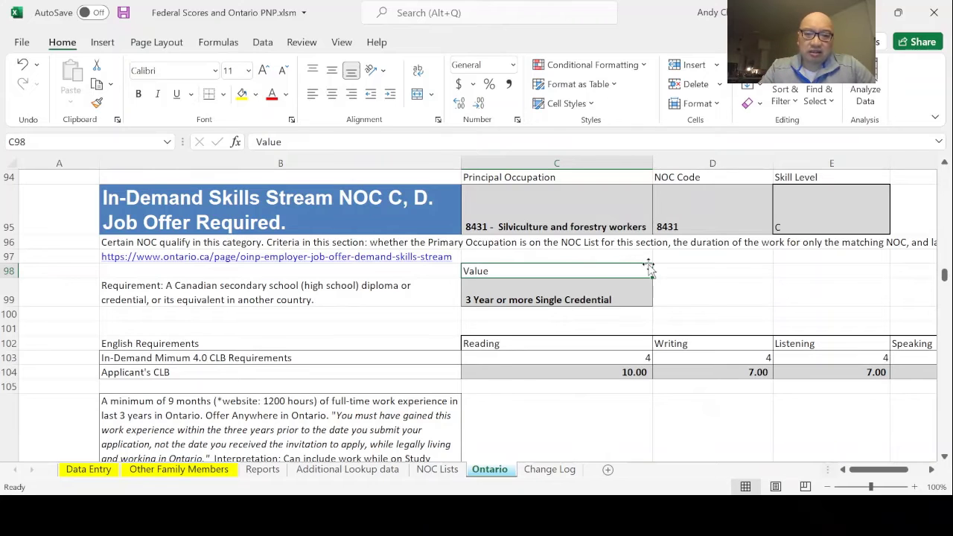
click(615, 373)
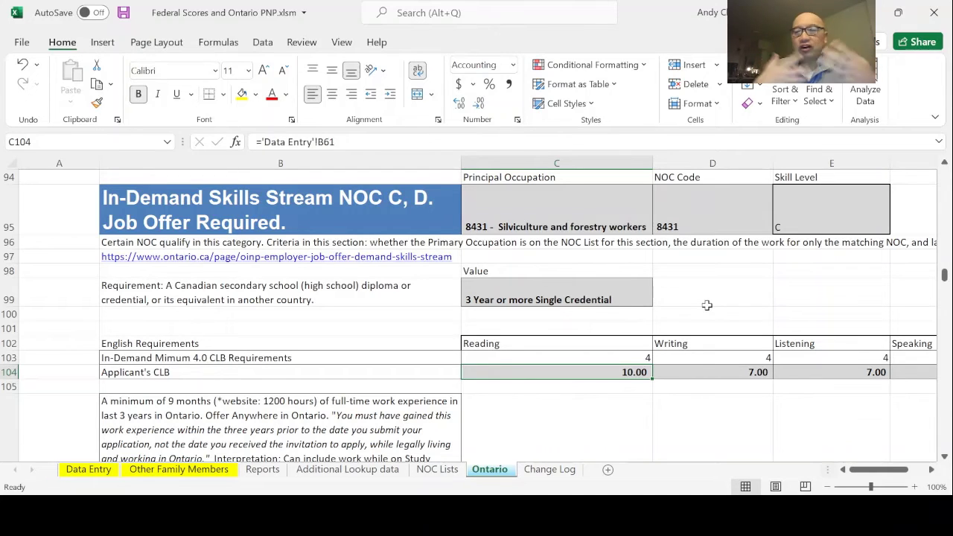
key(Down)
key(Down)
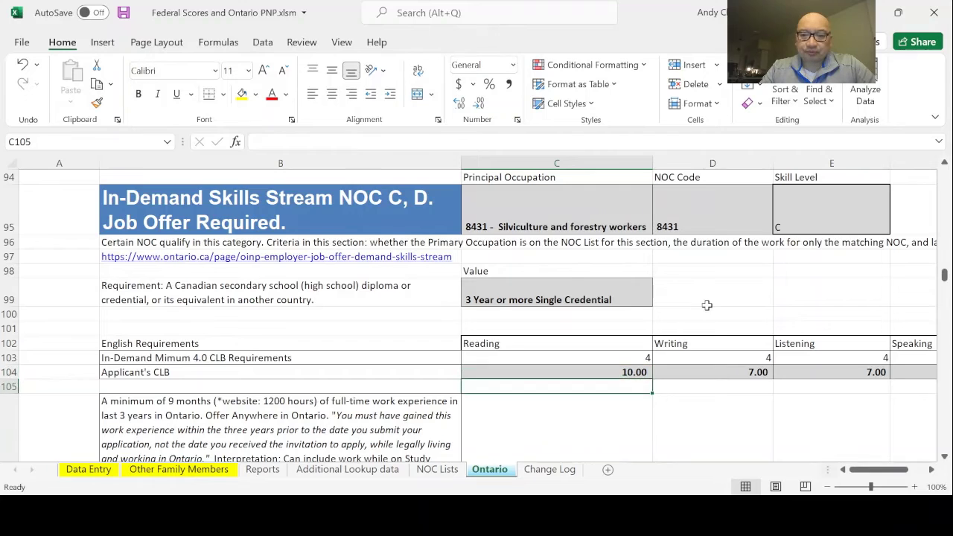
Step: Read the requirement in B106 for a minimum of 9 months of full-time Ontario work experience in the last 3 years
key(Up)
key(Up)
key(Up)
key(Down)
key(Down)
key(Down)
key(Down)
key(Down)
key(Down)
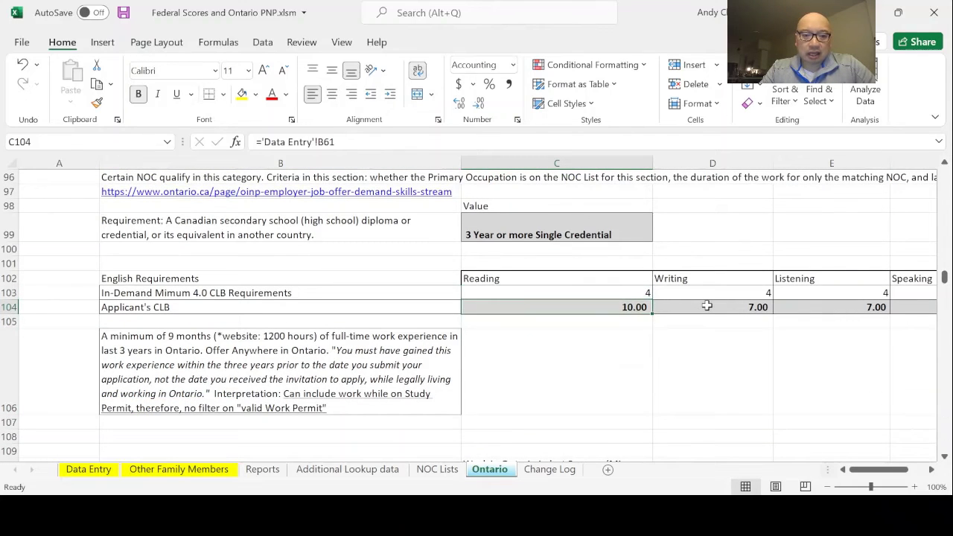
key(Up)
key(Up)
key(Up)
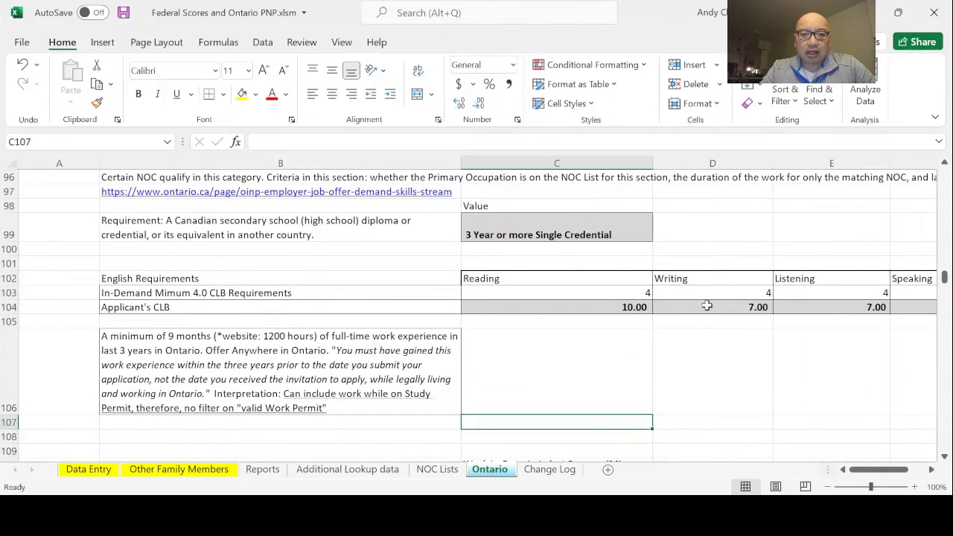
key(Left)
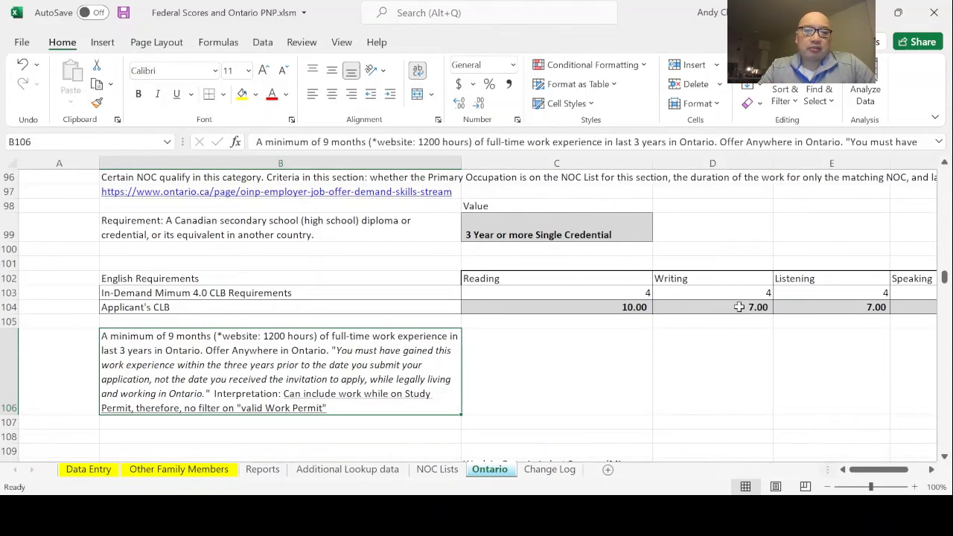
click(565, 367)
key(Left)
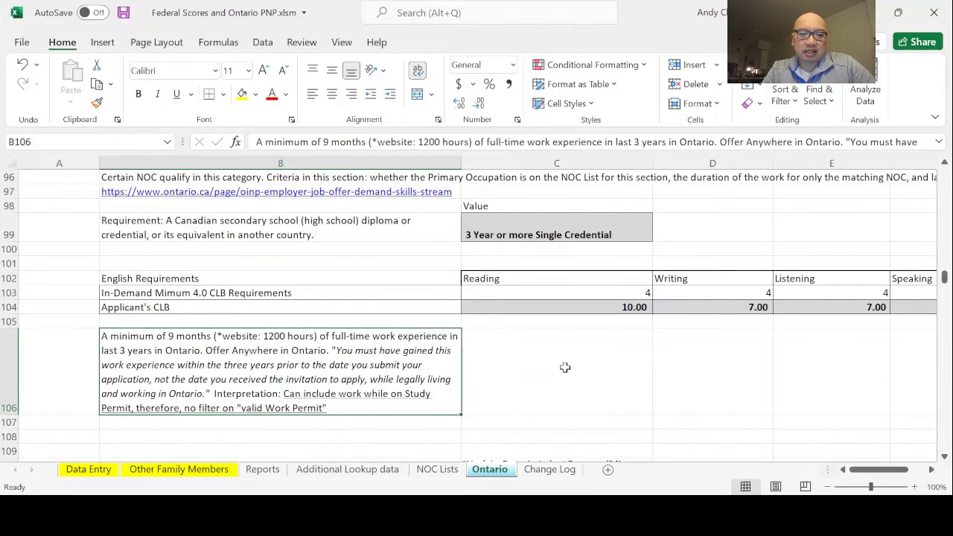
Step: Look down past the work experience requirement to the Principal Occupation row in B112
key(Down)
key(Down)
key(Up)
key(Up)
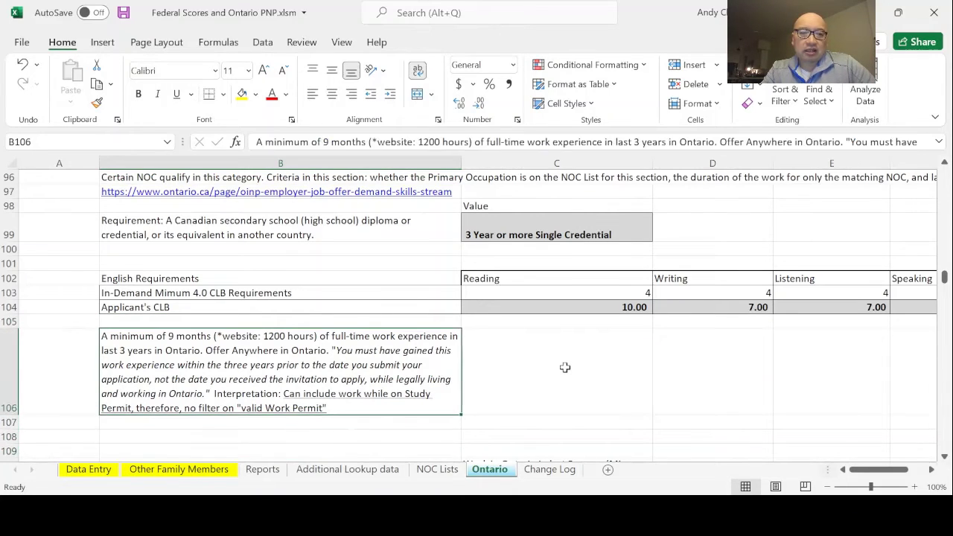
key(Down)
key(Down)
key(Down)
key(Down)
key(Down)
key(Down)
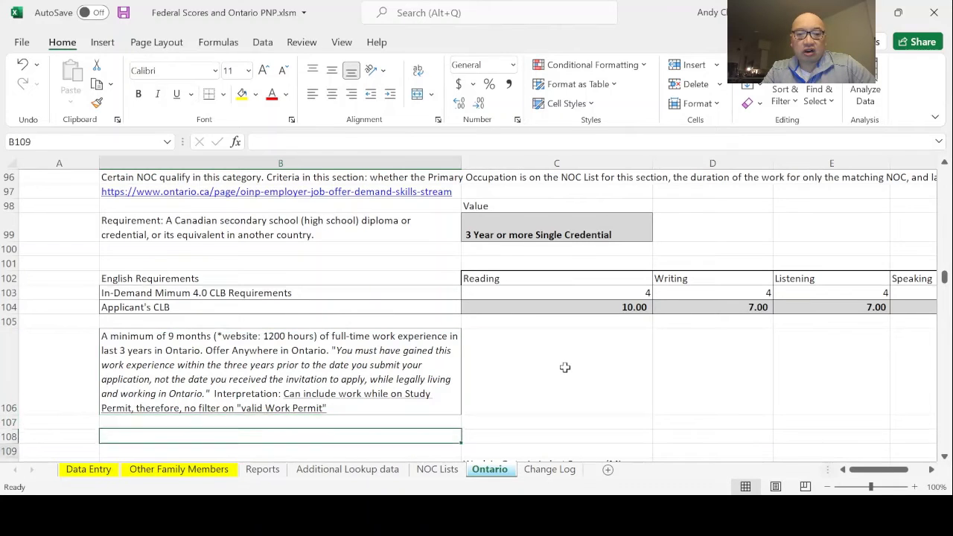
key(Up)
key(Up)
key(Up)
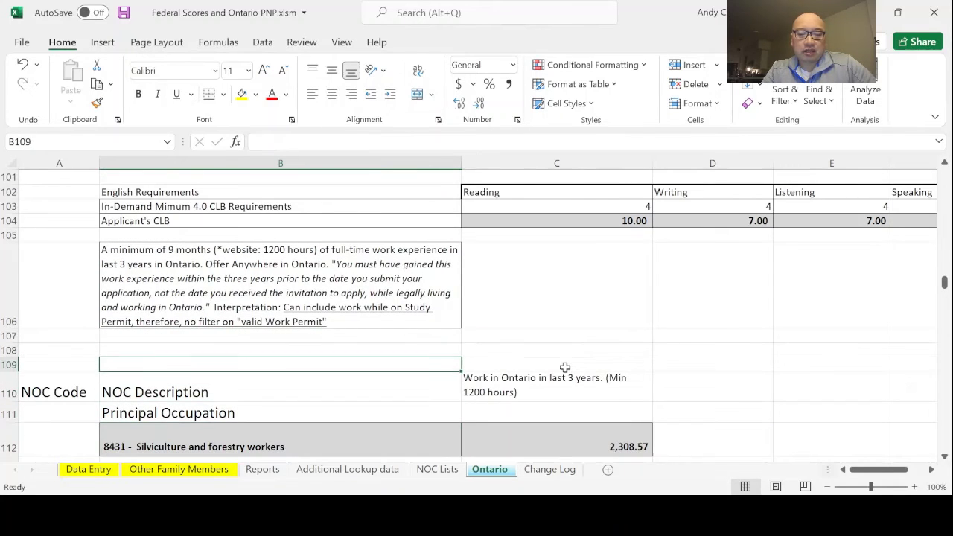
key(Down)
key(Down)
key(Down)
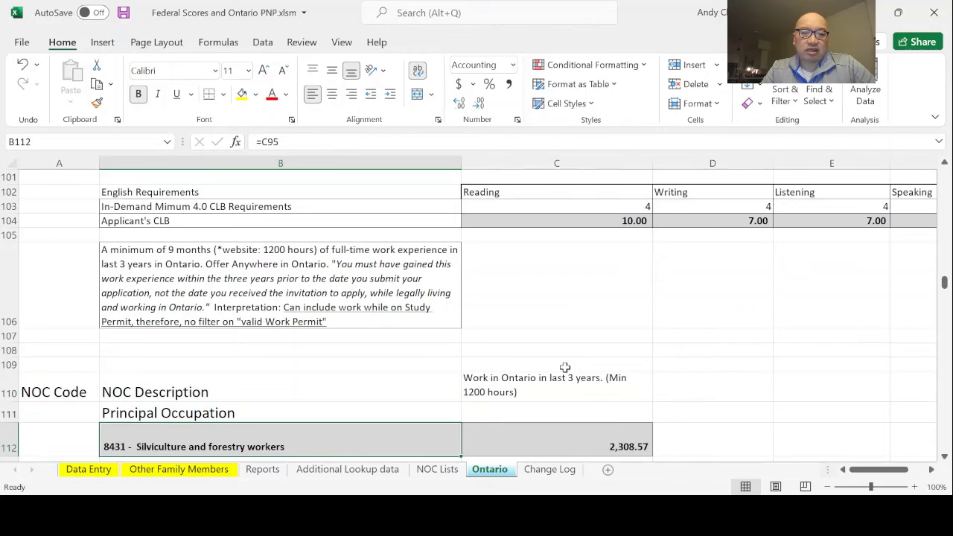
Step: Check the Ontario work hours for the in-demand NOC codes listed from row 114
key(Right)
key(Down)
key(Down)
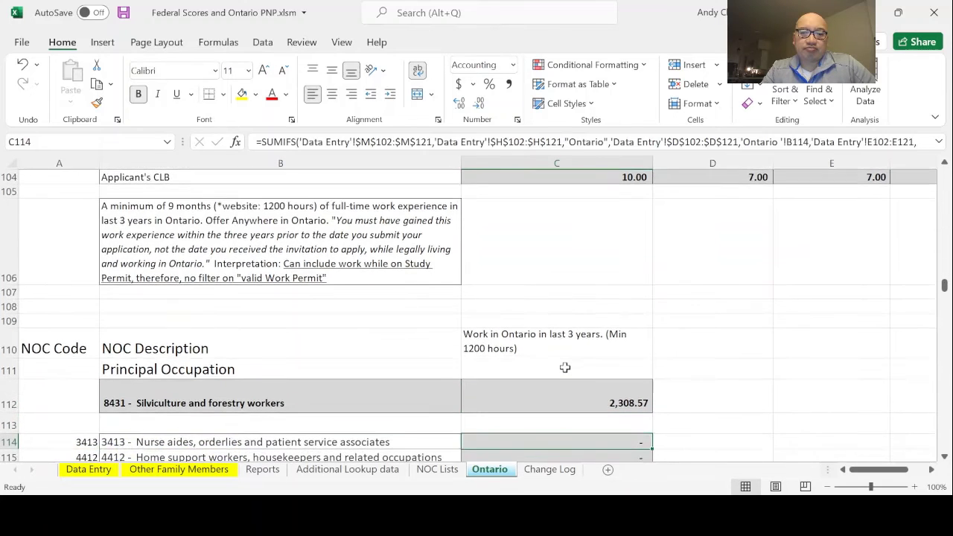
key(Down)
key(Down)
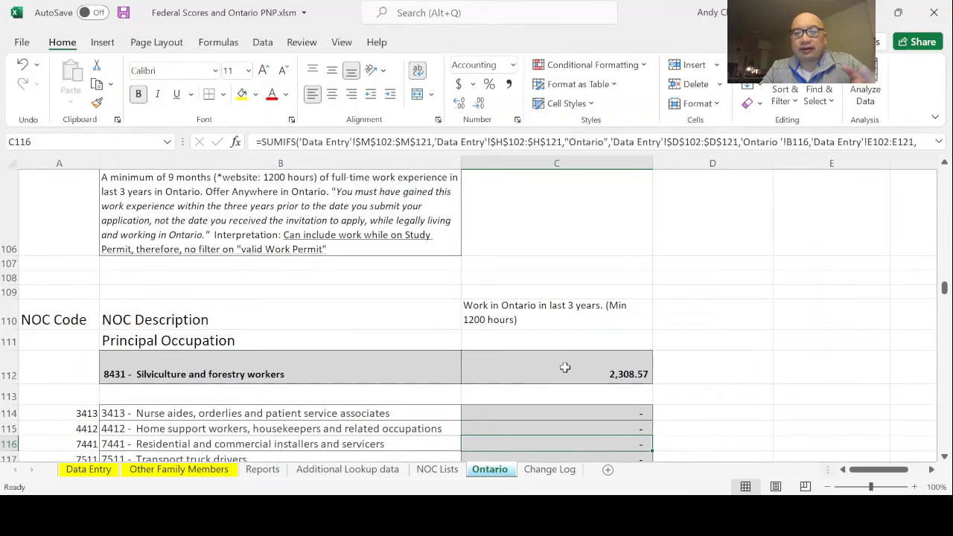
key(Up)
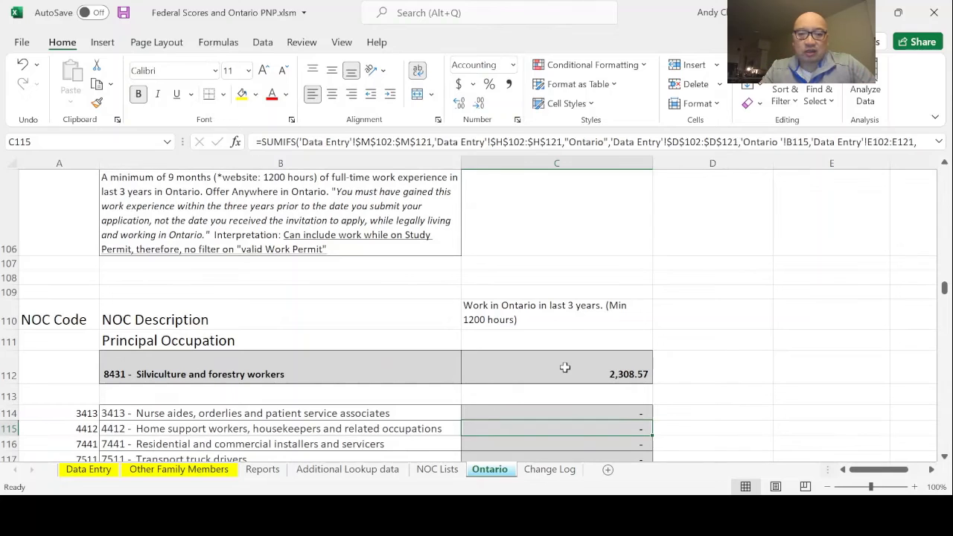
Step: View the full SUMIFS formula for the principal occupation's Ontario hours in C112 in an enlarged formula bar
click(396, 364)
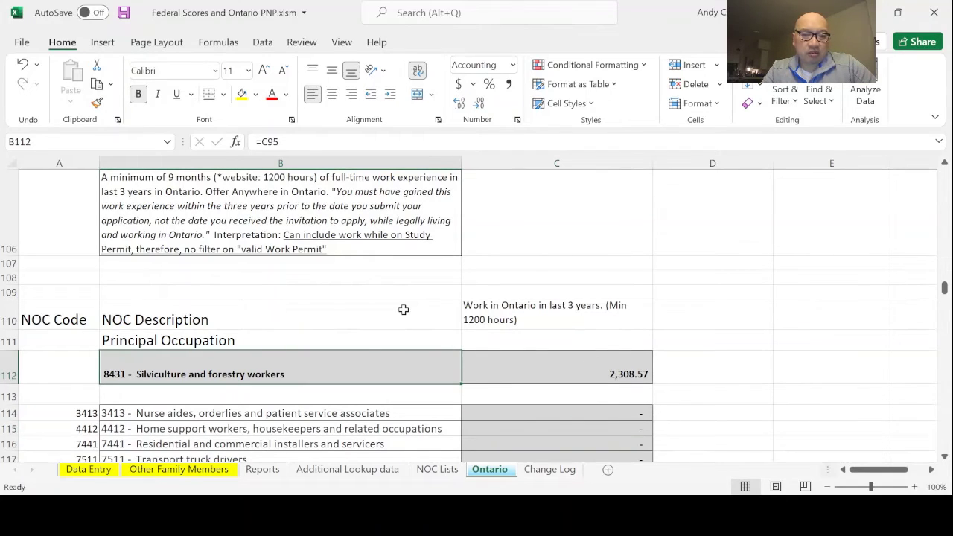
key(Right)
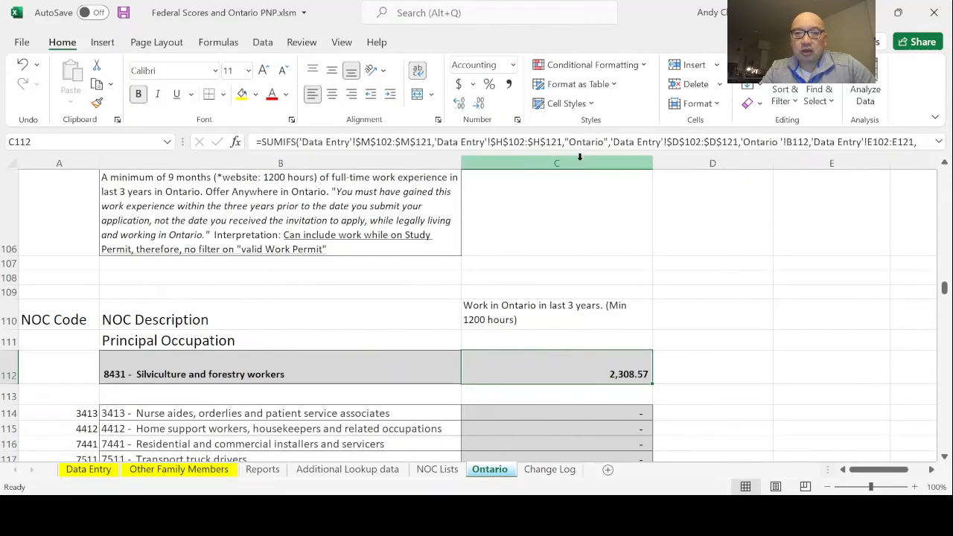
drag(577, 153, 575, 200)
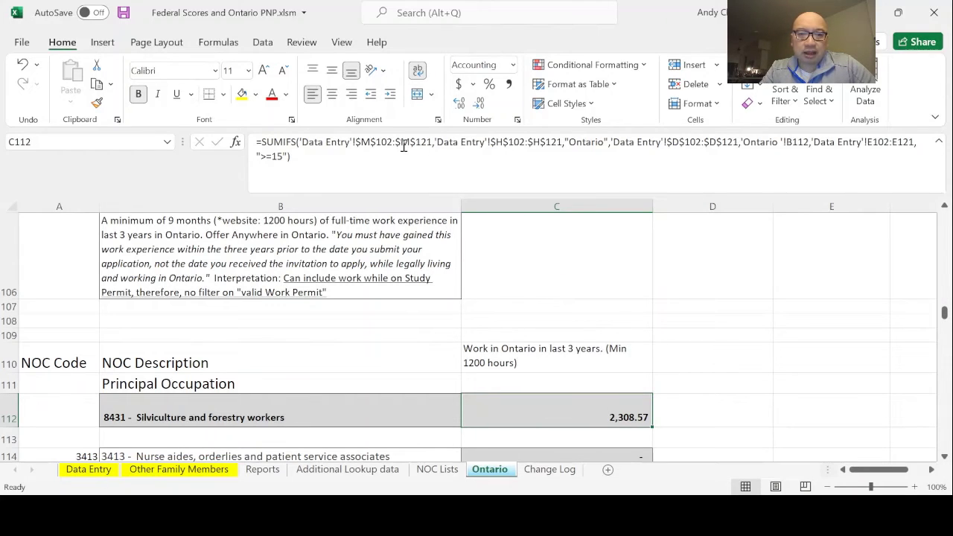
Step: Find the work experience entries from row 102 on the Data Entry sheet, below the CLB Level lookup table
click(99, 477)
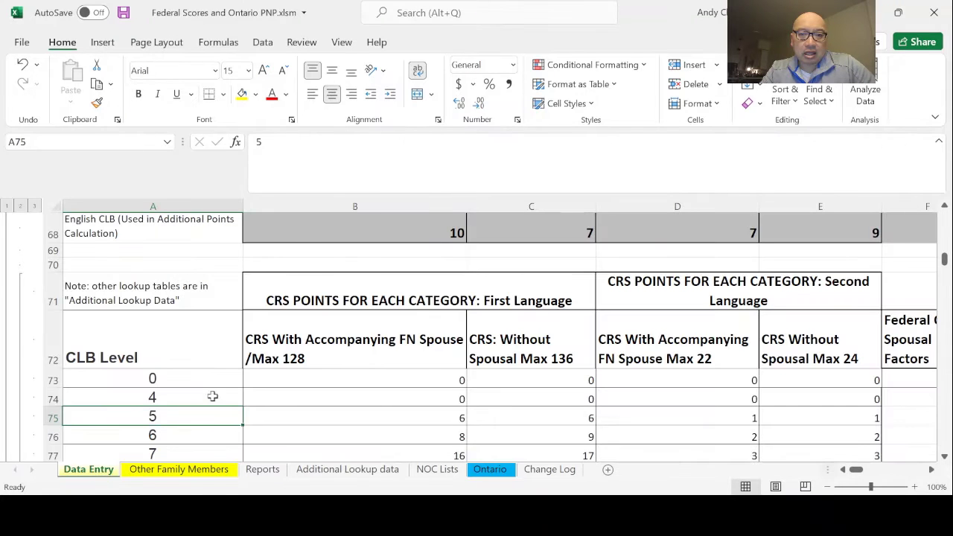
click(373, 332)
key(Down)
key(Down)
key(Down)
key(Down)
key(Down)
key(Down)
key(Down)
key(Down)
key(Down)
key(Down)
key(Down)
key(Down)
key(Down)
key(Down)
key(Down)
key(Down)
key(Down)
key(Down)
key(Down)
key(Down)
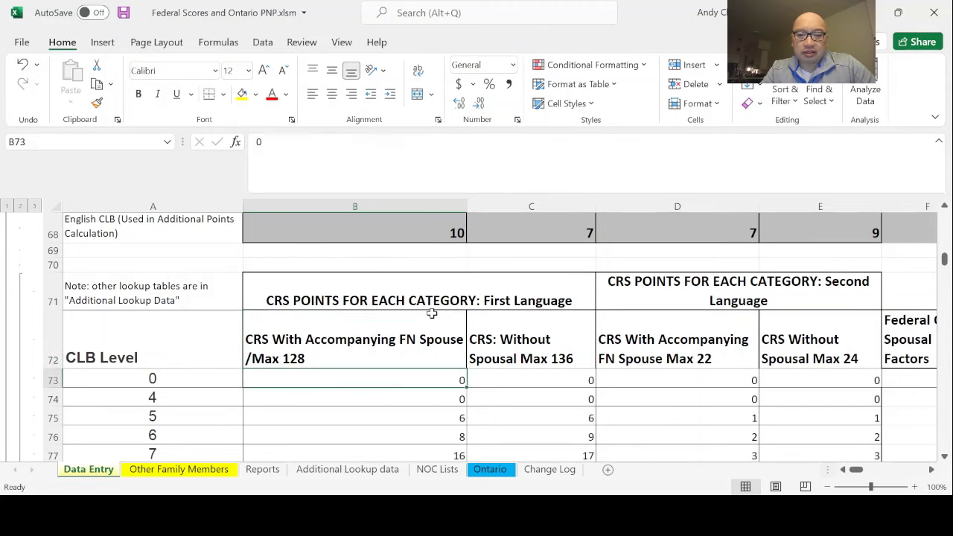
key(Down)
key(Down)
key(Down)
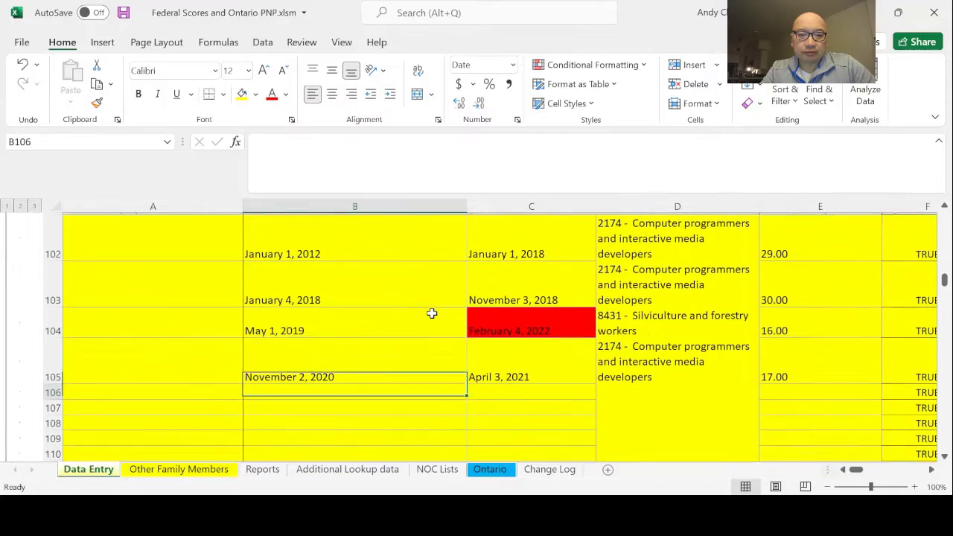
Step: Locate the Work Experience Hour Totals columns and view the M101 heading for experience within the last 3 years
key(Right)
key(Right)
key(Right)
key(Right)
key(Right)
key(Right)
key(Right)
key(Right)
key(Right)
key(Right)
key(Right)
key(Right)
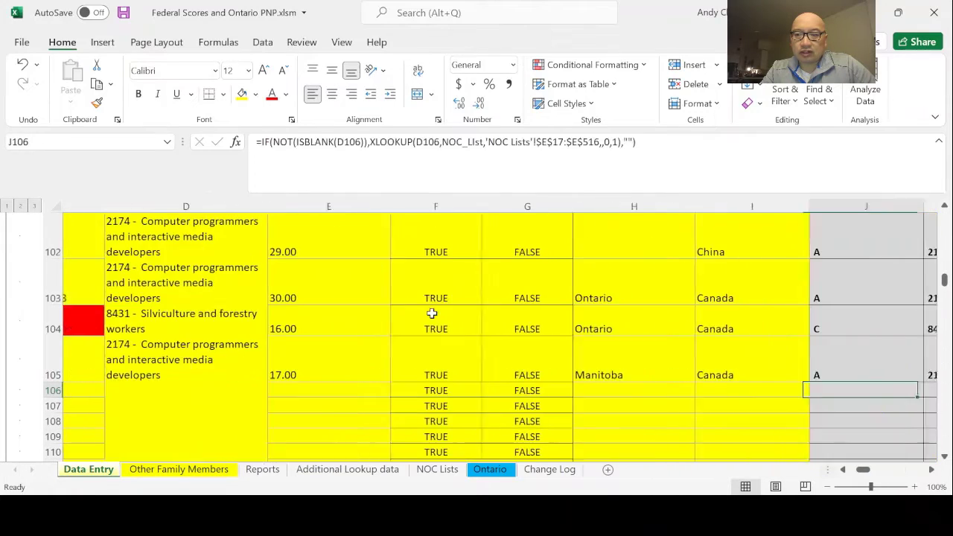
key(Up)
key(Up)
key(Up)
key(Up)
key(Up)
key(Up)
key(Up)
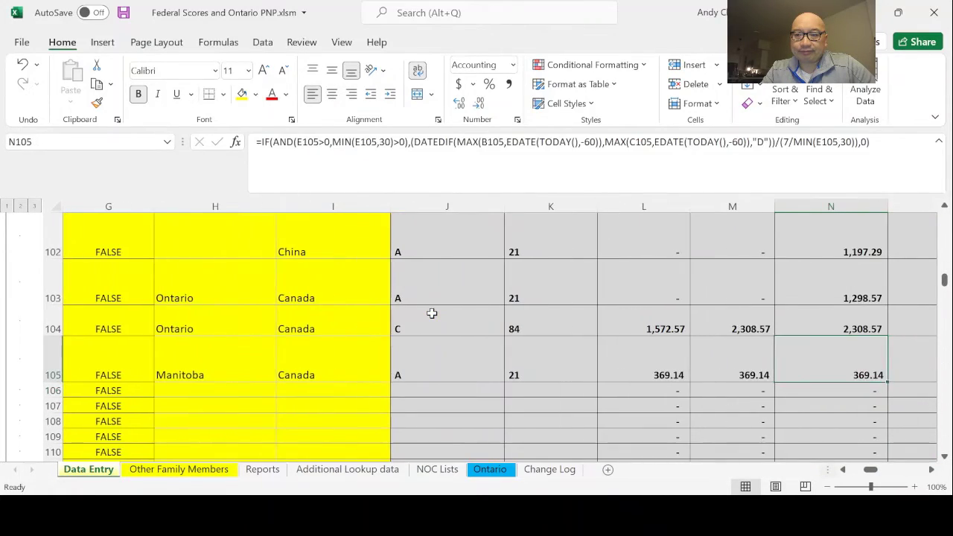
key(Down)
key(Down)
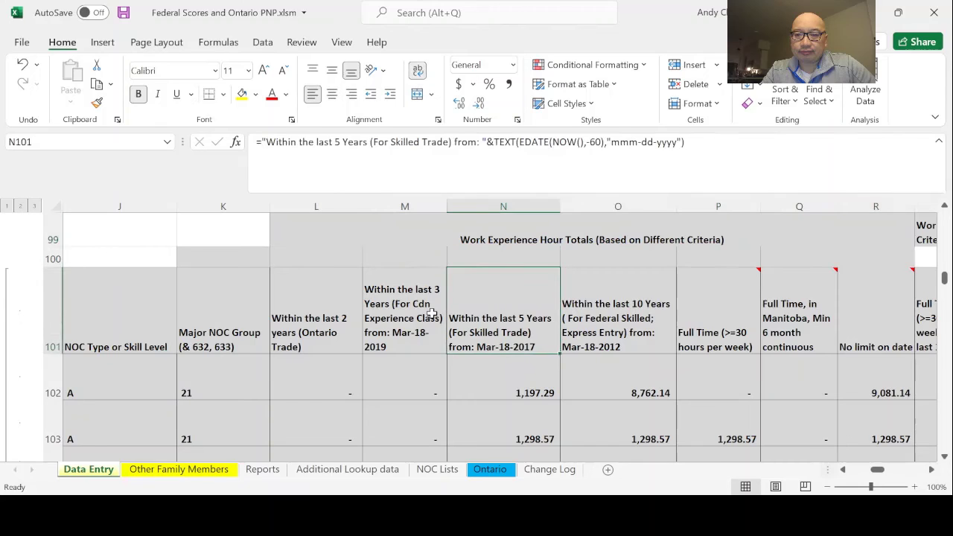
key(Left)
key(Left)
key(Right)
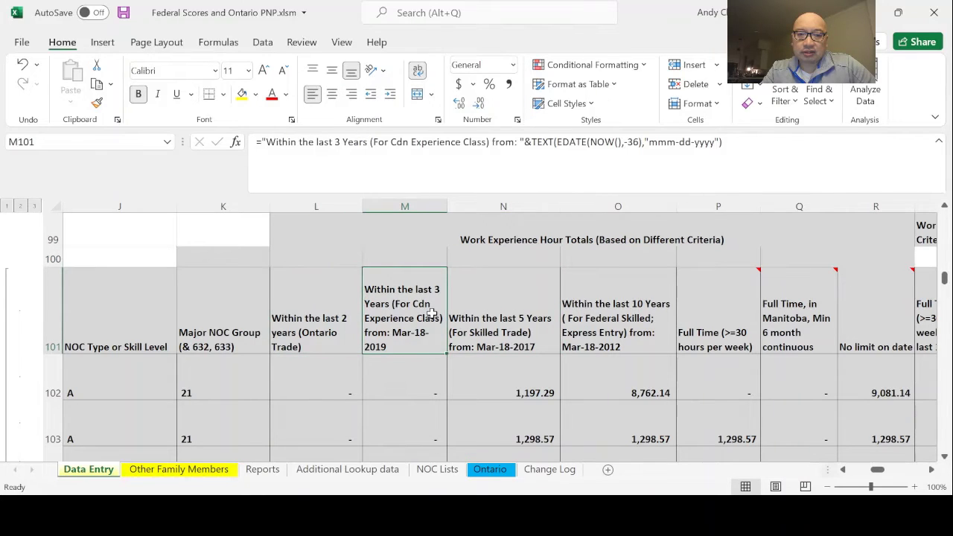
Step: Examine the DATEDIF formulas in M102 and M103 that calculate hours worked within the last 3 years
click(412, 395)
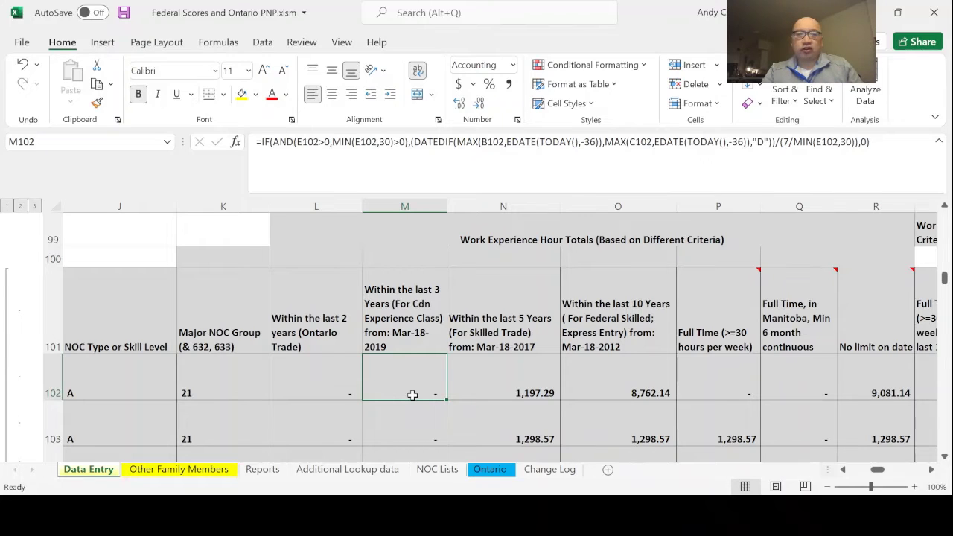
key(Up)
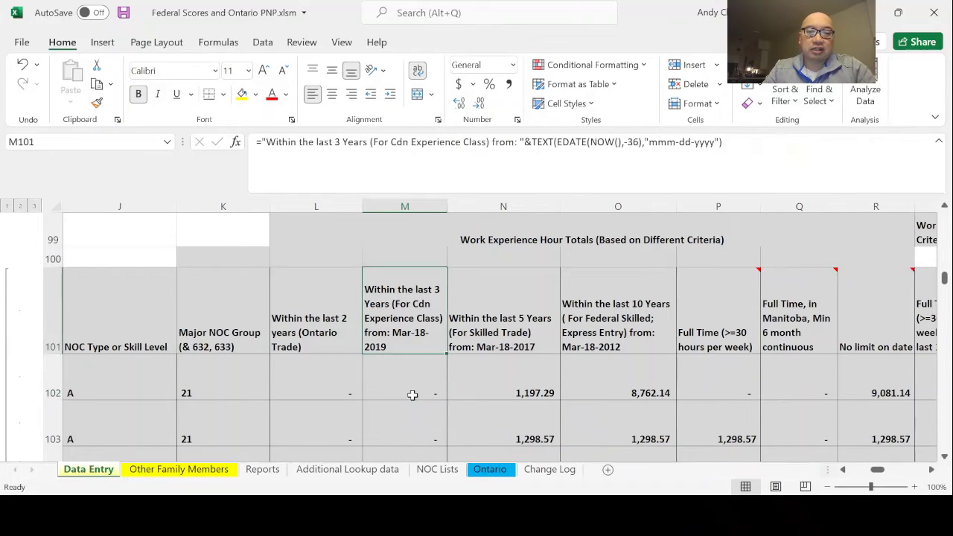
key(Down)
key(Down)
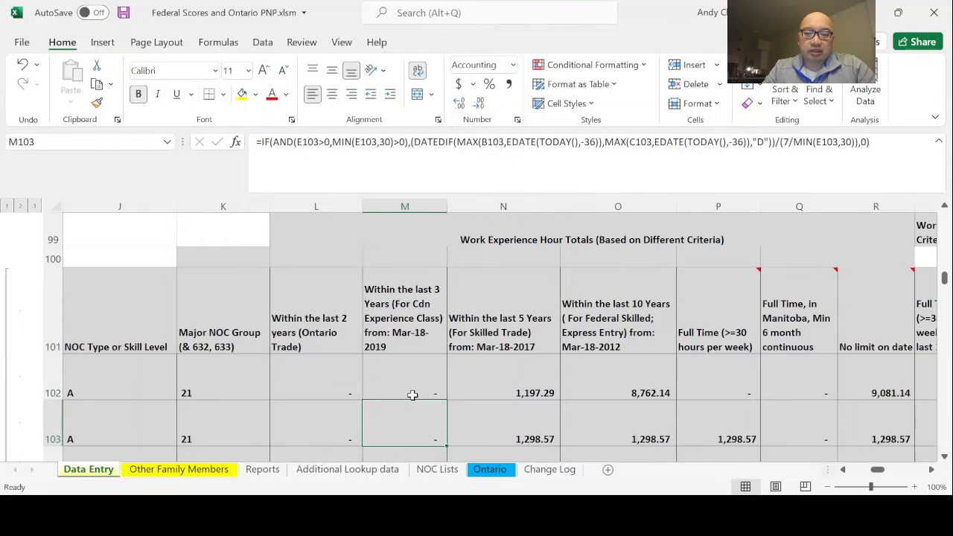
key(Up)
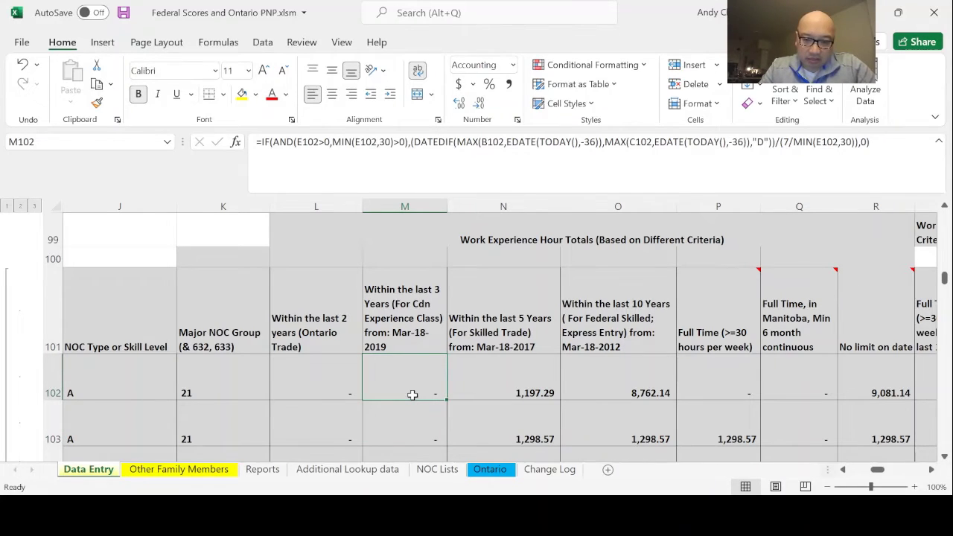
Step: Trace row 102 back through country, province, work permit, weekly hours and NOC code to the employment start and end dates
key(Left)
key(Left)
key(Left)
key(Left)
key(Left)
key(Left)
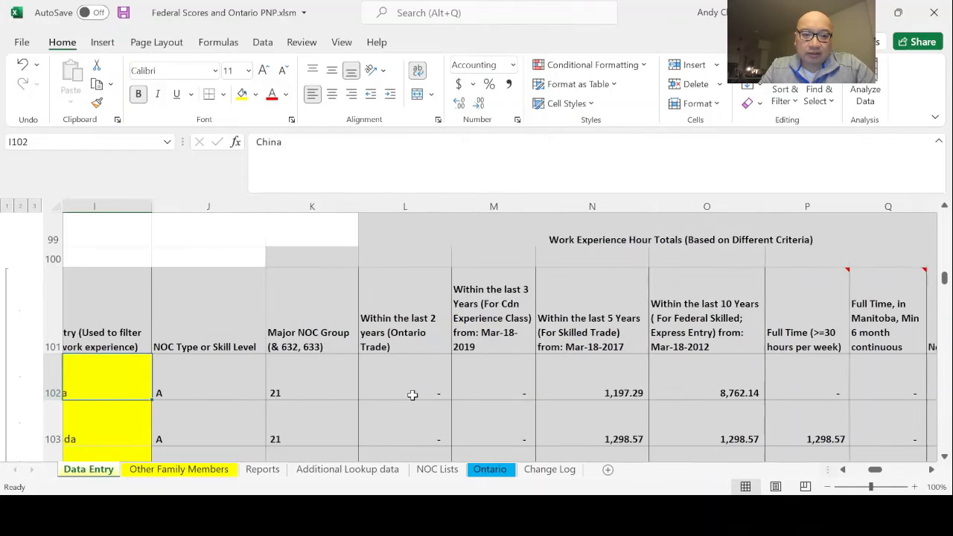
key(Left)
key(Left)
key(Left)
key(Left)
key(Right)
key(Right)
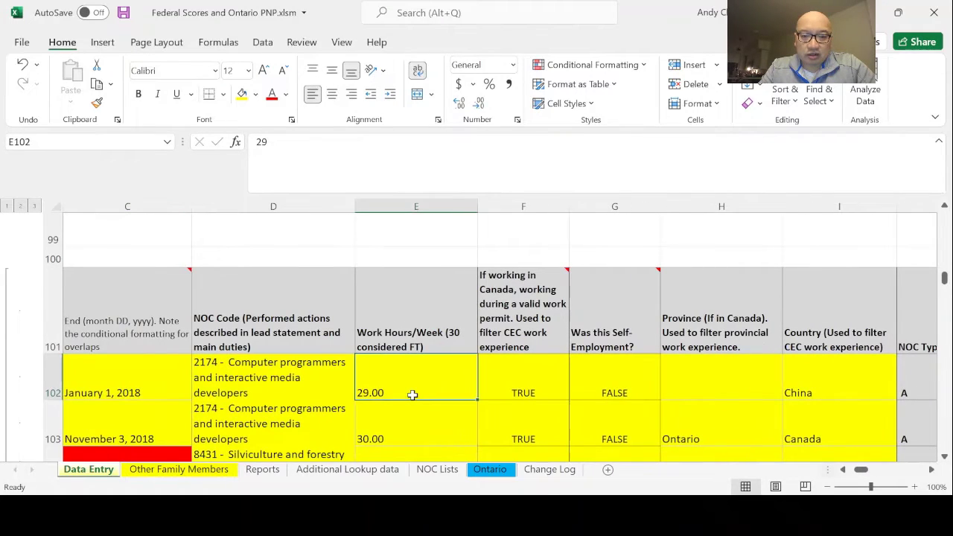
key(Left)
key(Left)
key(Left)
key(Left)
key(Right)
key(Right)
key(Right)
key(Right)
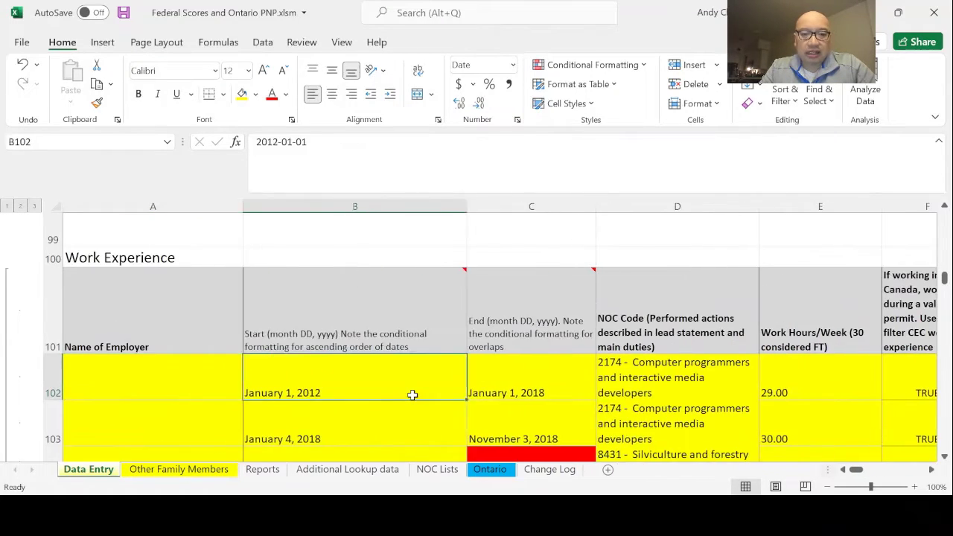
Step: Follow row 102 from the employment dates across the country and NOC skill level to the last 2 years hour total
key(Right)
key(Right)
key(Right)
key(Right)
key(Right)
key(Right)
key(Right)
key(Right)
key(Right)
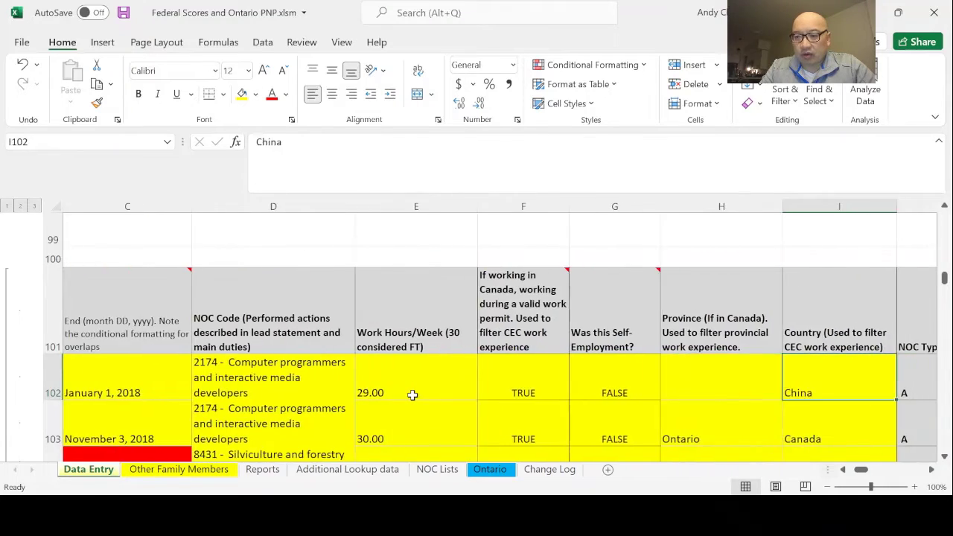
key(Left)
key(Left)
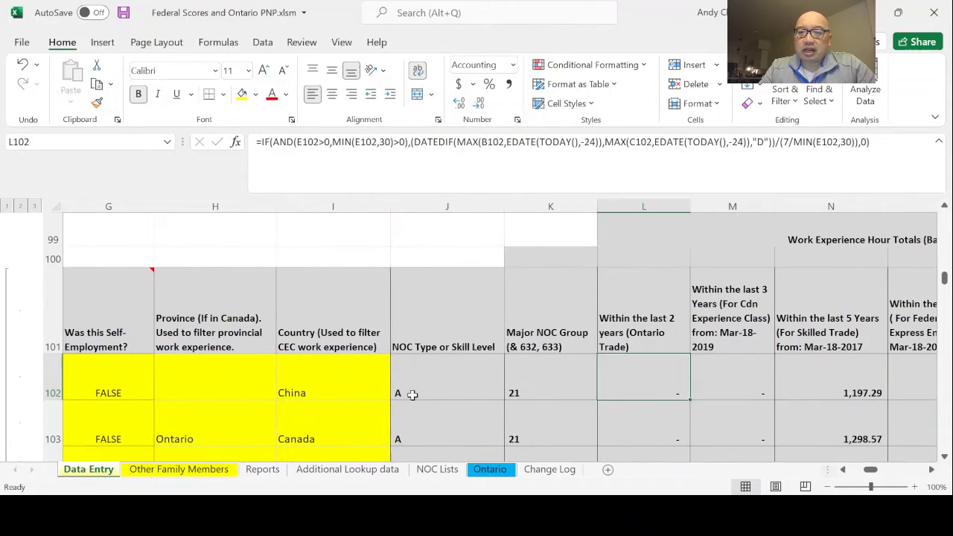
Step: Compare row 102's hour totals across the different time-period criteria, returning to the last 3 years formula in M102
key(Right)
key(Right)
key(Right)
key(Right)
key(Left)
key(Left)
key(Left)
key(Left)
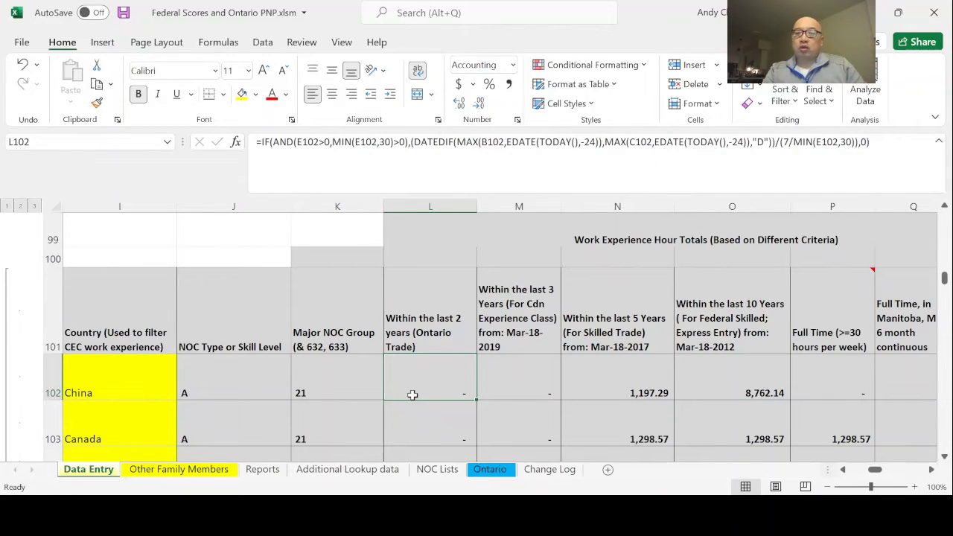
key(Right)
key(Right)
key(Left)
key(Left)
key(Right)
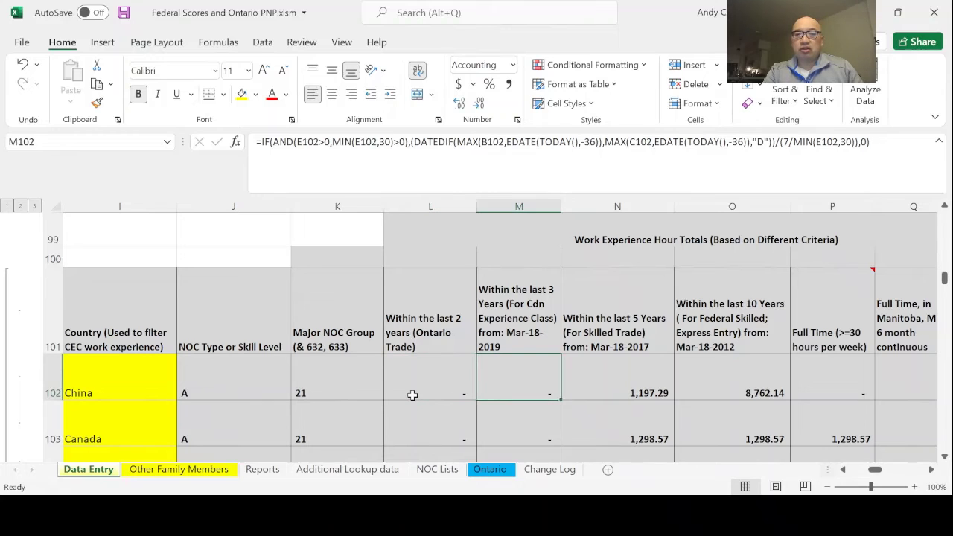
Step: Compare the last 5 years and last 10 years hour formulas for rows 102 and 103
key(Right)
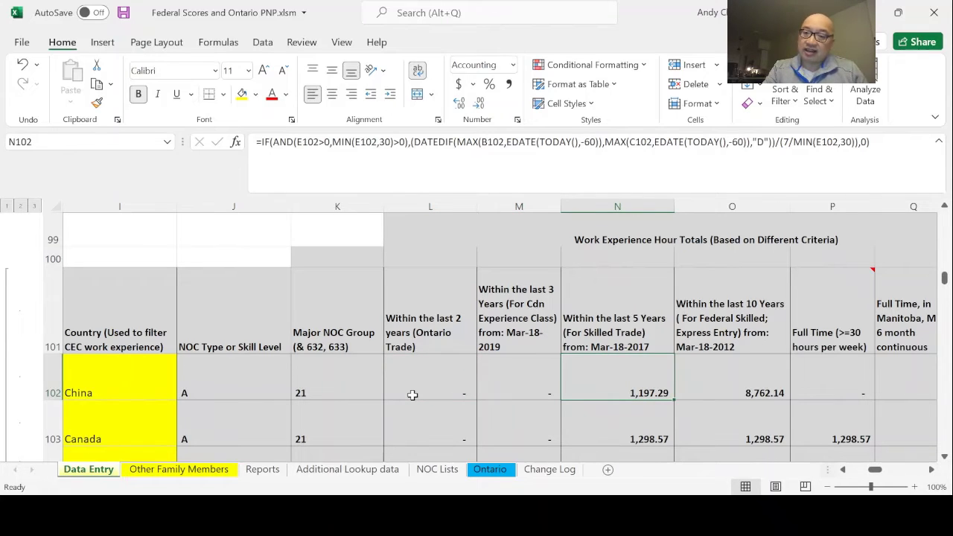
key(Right)
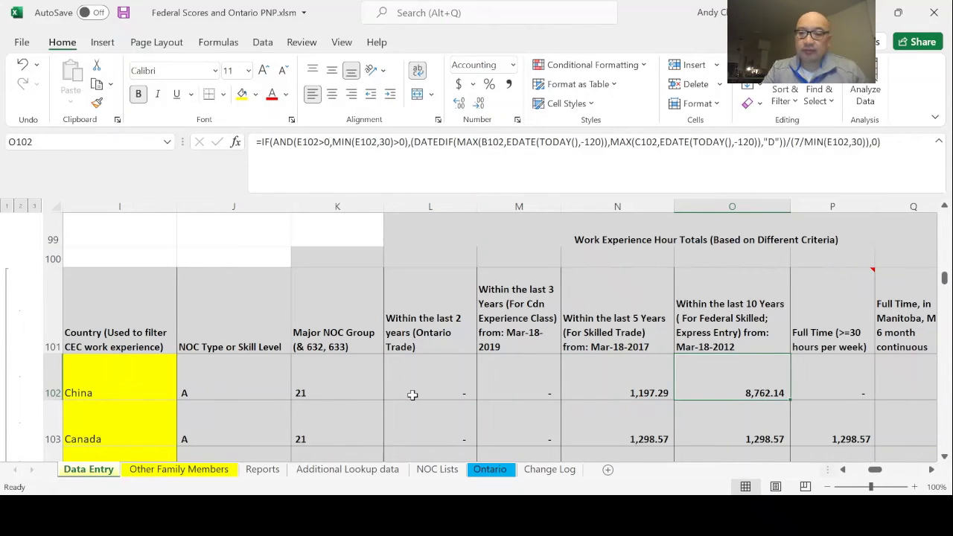
key(Down)
key(Down)
key(Up)
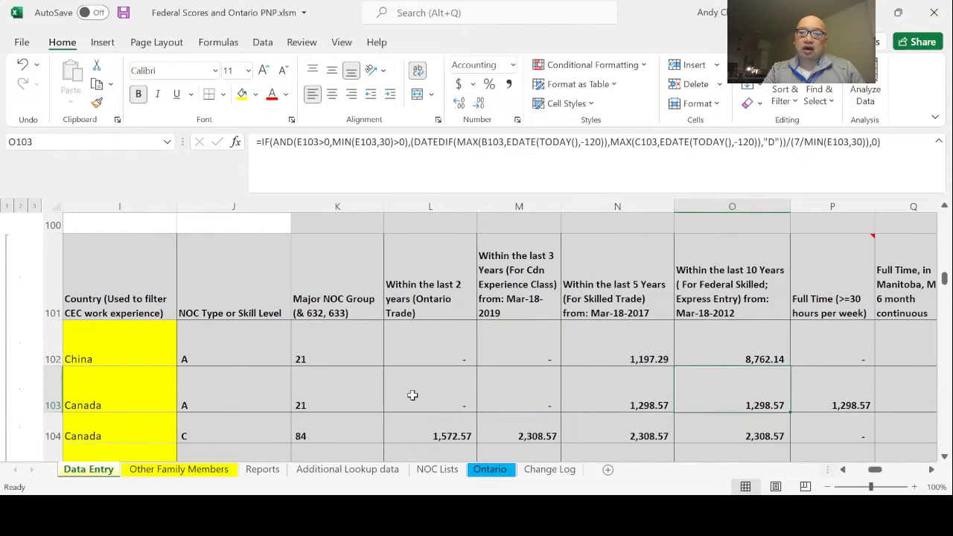
key(Down)
key(Up)
key(Left)
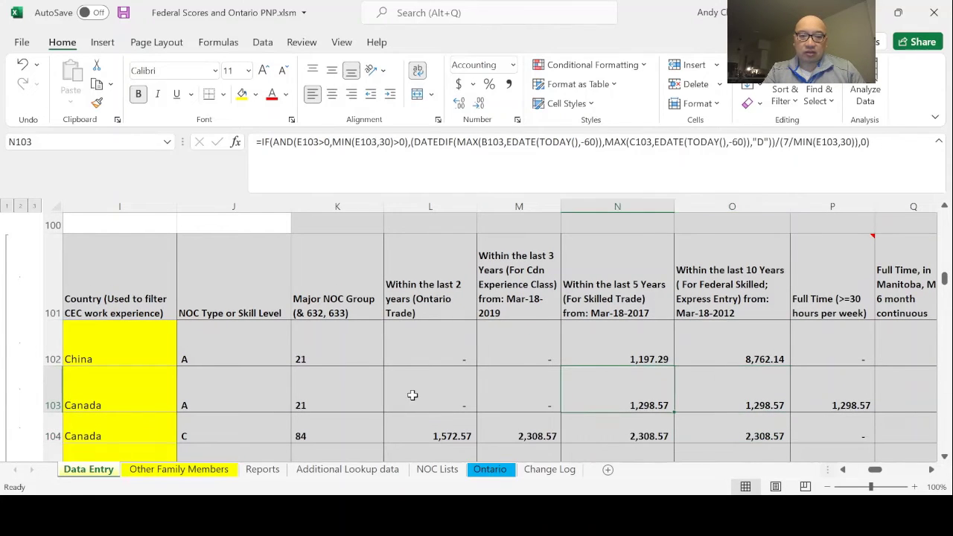
Step: Trace row 103 back from the hour totals through country, province and weekly hours to the employment end date
key(Left)
key(Left)
key(Left)
key(Left)
key(Left)
key(Left)
key(Left)
key(Left)
key(Right)
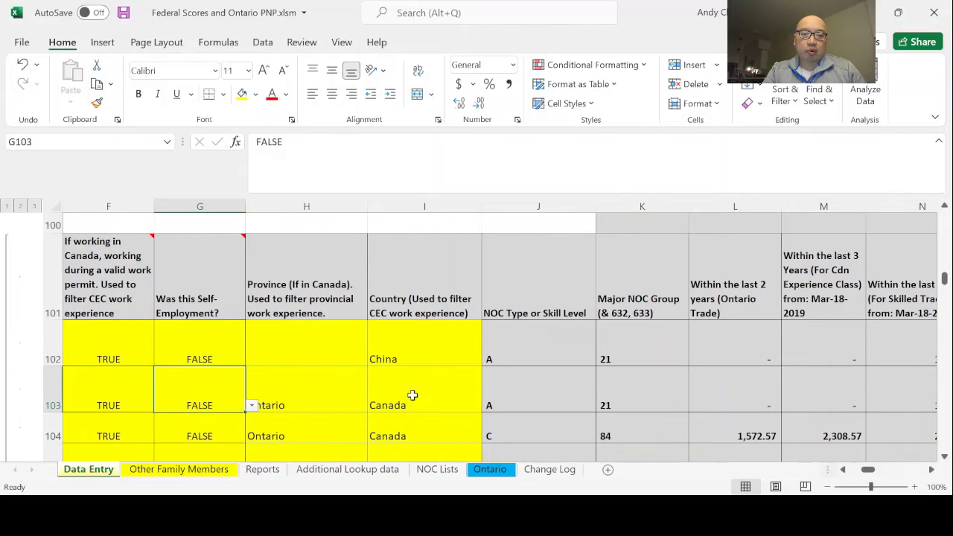
key(Left)
key(Left)
key(Left)
key(Left)
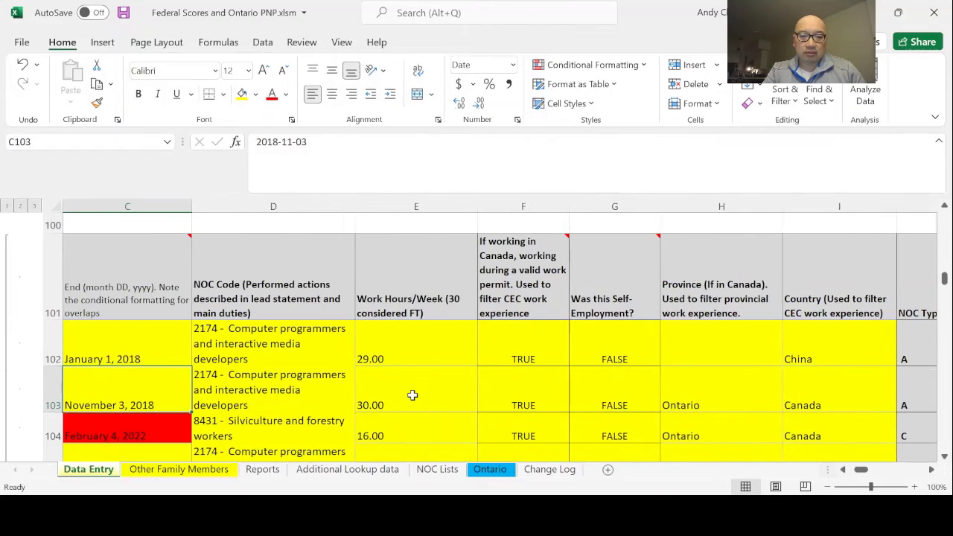
Step: Review row 104's NOC code, work permit status, province and weekly work hours
key(Right)
key(Down)
key(Right)
key(Right)
key(Right)
key(Right)
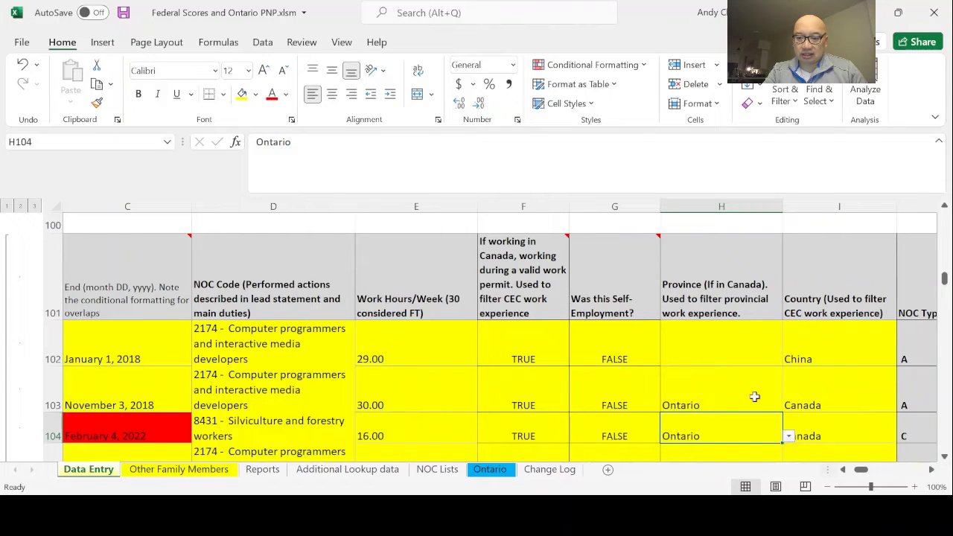
click(420, 430)
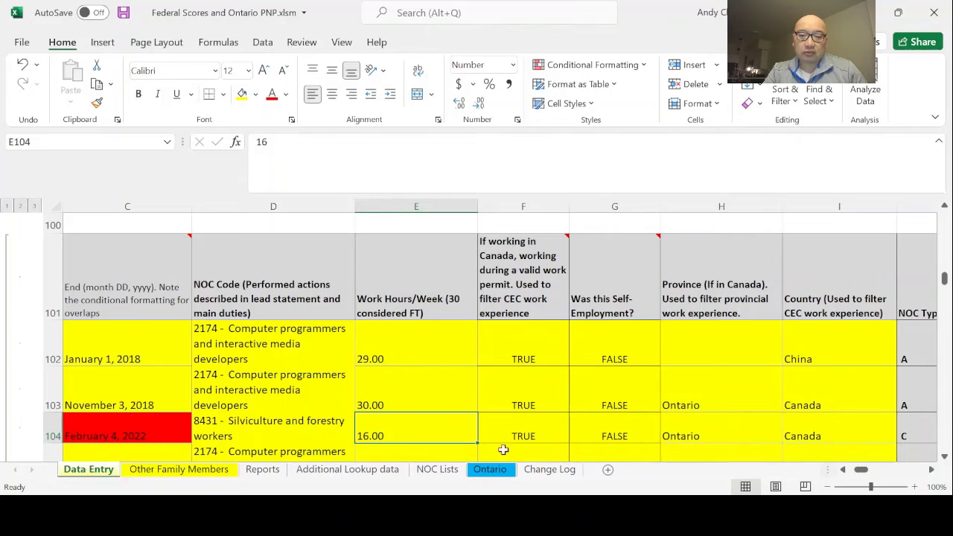
Step: On the Ontario sheet, check the principal occupation in row 112 against its Ontario work hours in the last 3 years
click(504, 475)
click(584, 381)
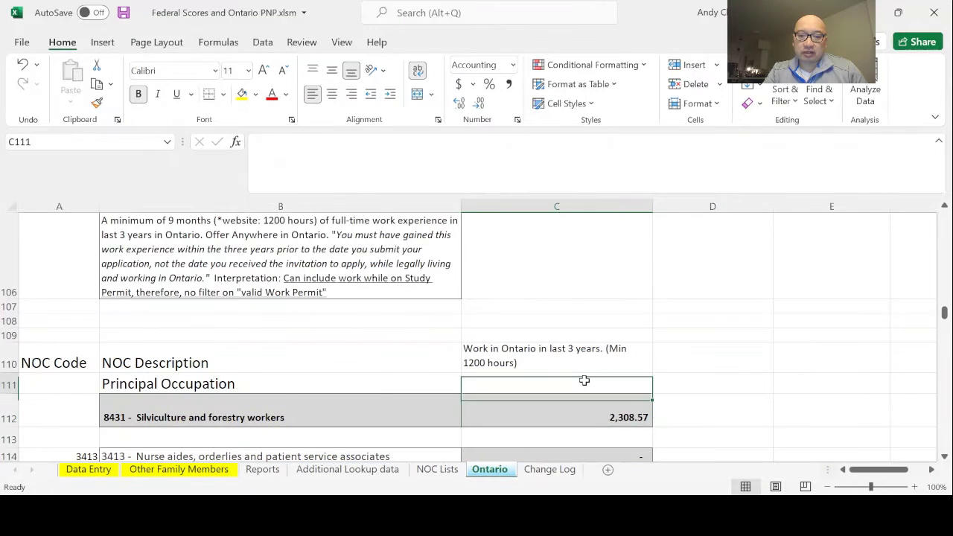
key(Down)
key(Left)
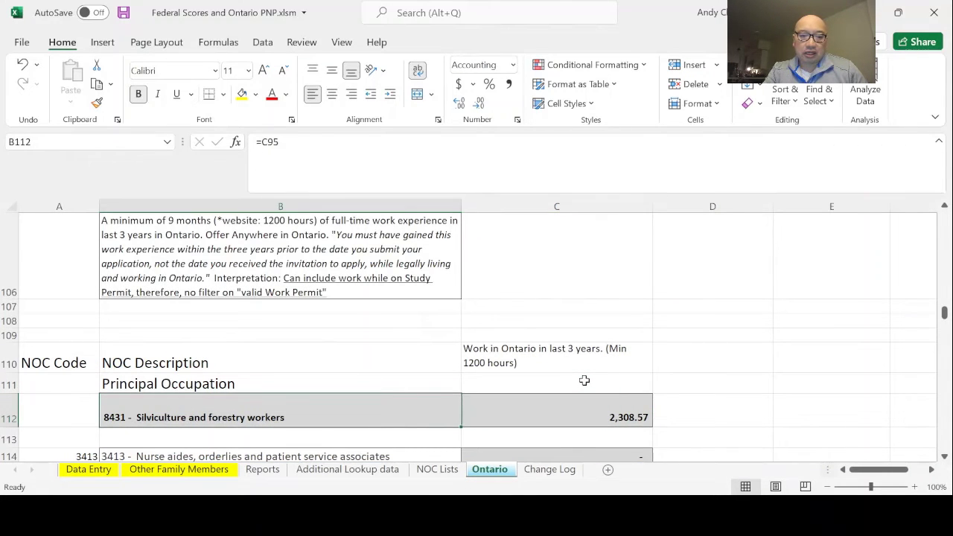
key(Right)
key(Left)
key(Right)
key(Left)
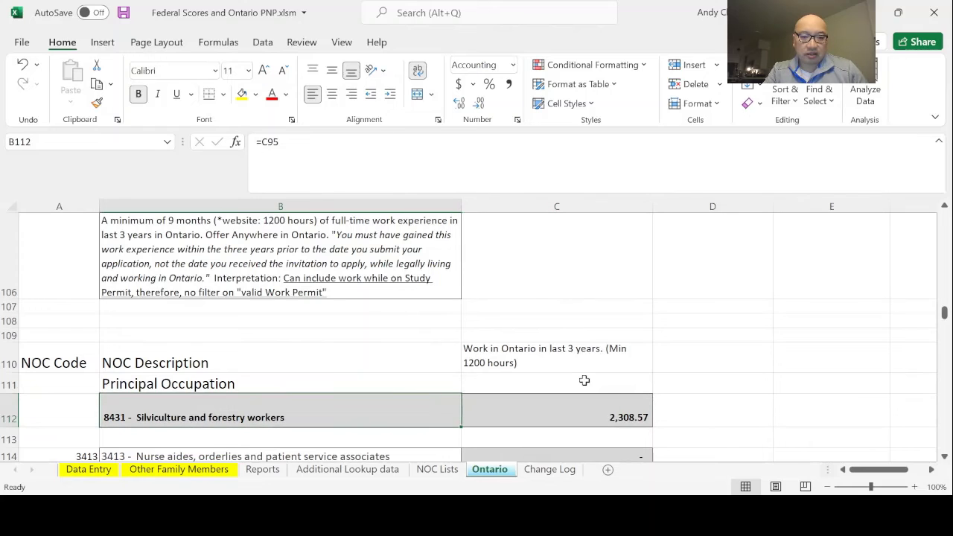
Step: Review the in-demand NOC list and its Ontario hours from row 114 down to the outside Toronto area heading
key(Down)
key(Down)
key(Down)
key(Down)
key(Down)
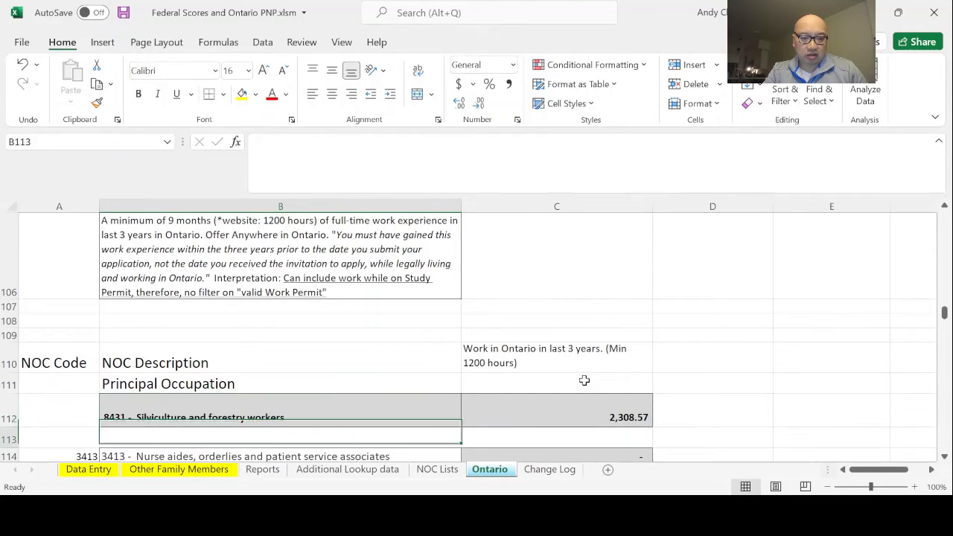
key(Down)
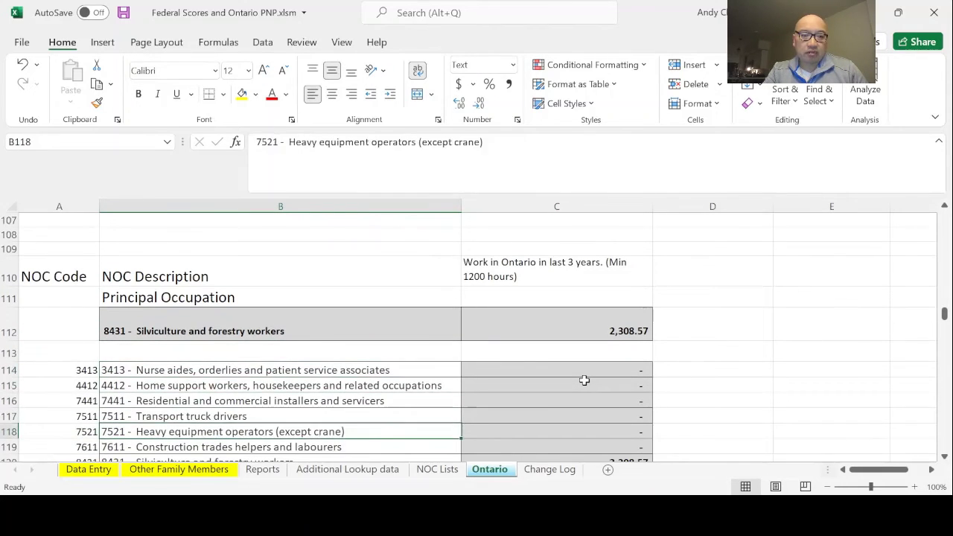
click(736, 401)
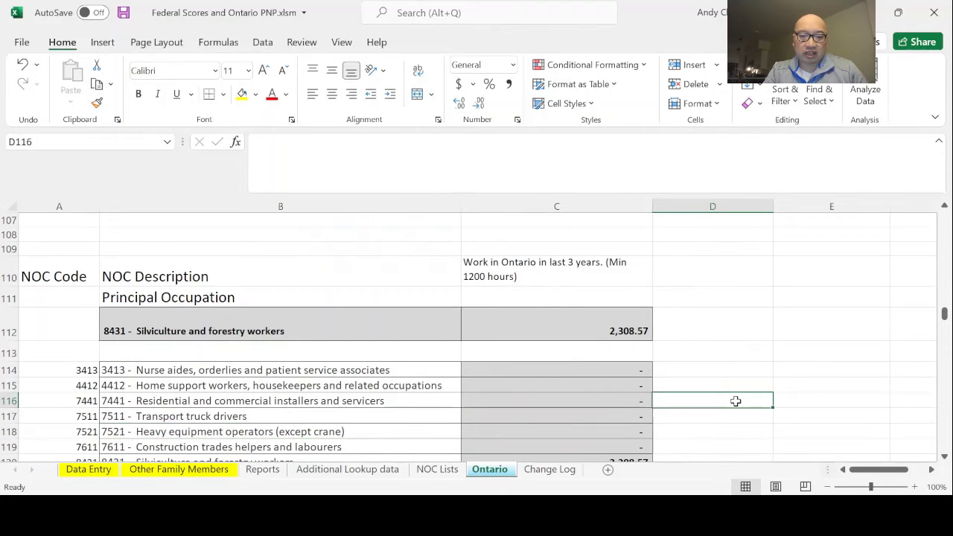
key(Down)
key(Down)
key(Down)
key(Down)
key(Down)
key(Down)
key(Down)
key(Down)
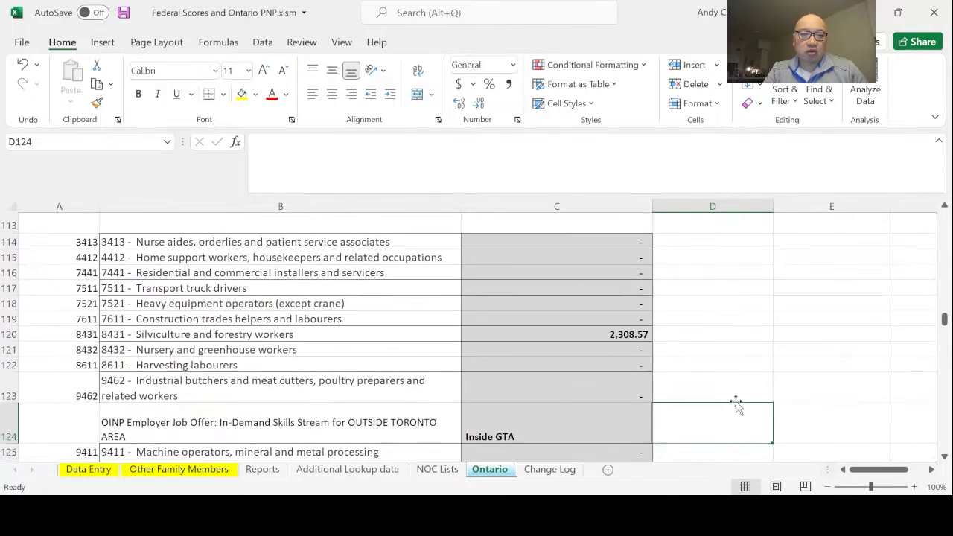
Step: Inspect the SUMIFS formula in C120 that totals Ontario hours for 8431 - Silviculture and forestry workers
key(Up)
key(Up)
key(Up)
key(Up)
key(Up)
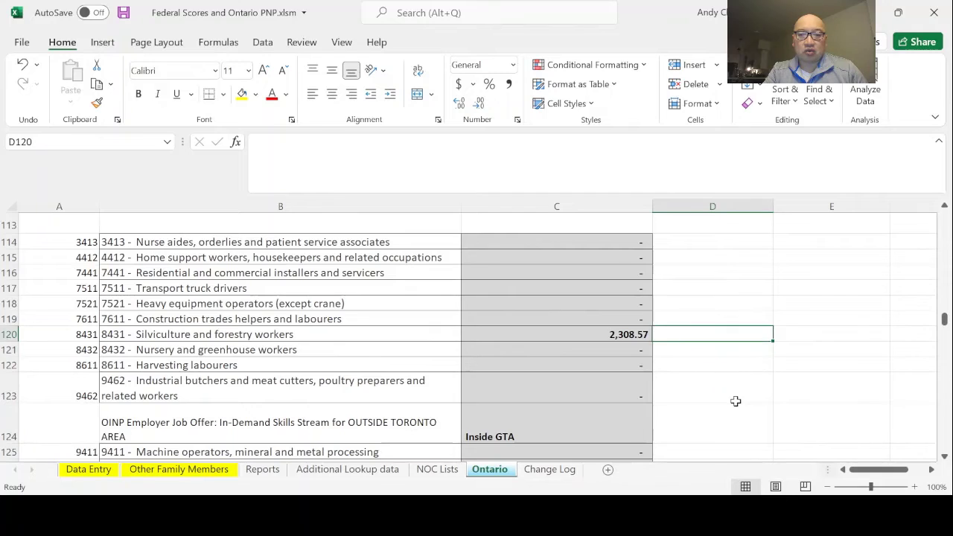
key(Down)
key(Left)
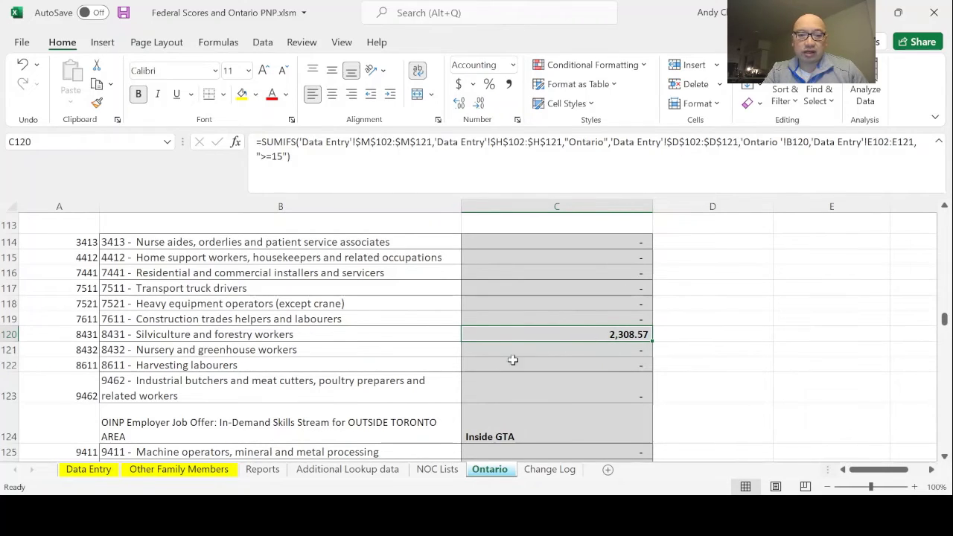
Step: On the Data Entry sheet, check row 104's employment start and end dates against the other work periods
click(89, 470)
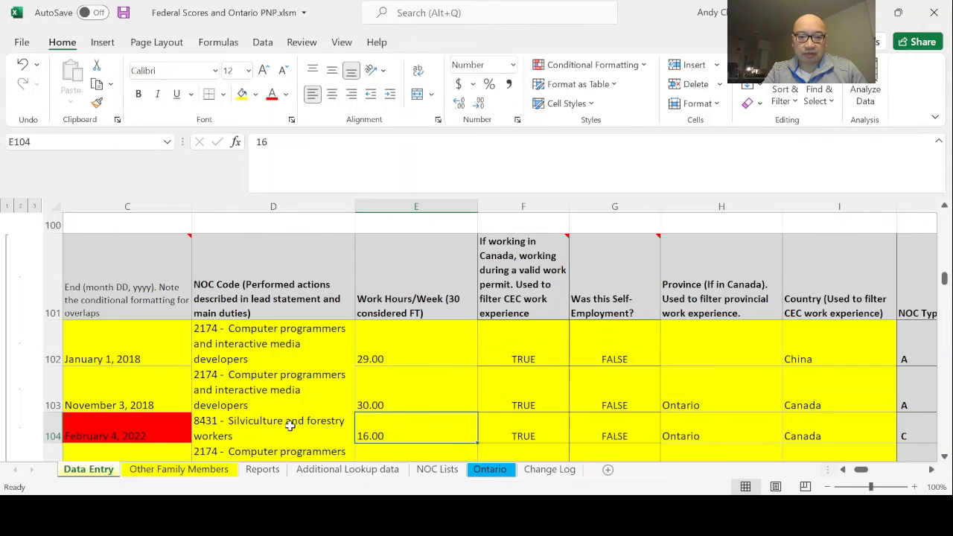
key(Left)
key(Left)
key(Left)
key(Left)
key(Right)
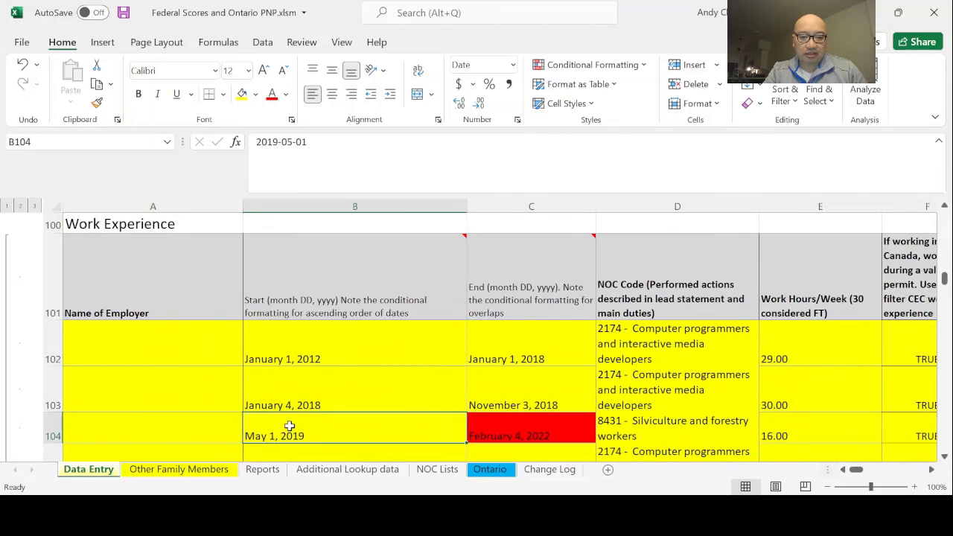
key(Right)
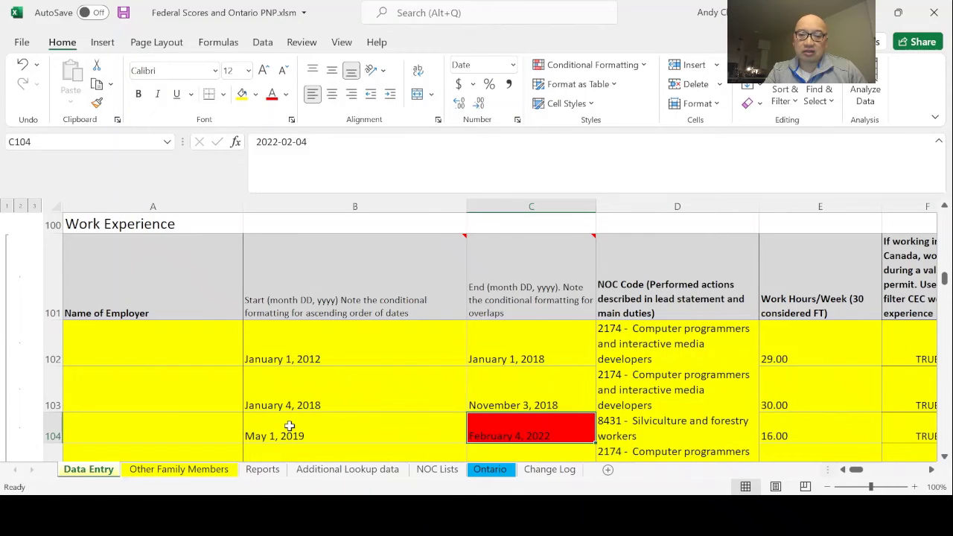
scroll(289, 426, down, 1)
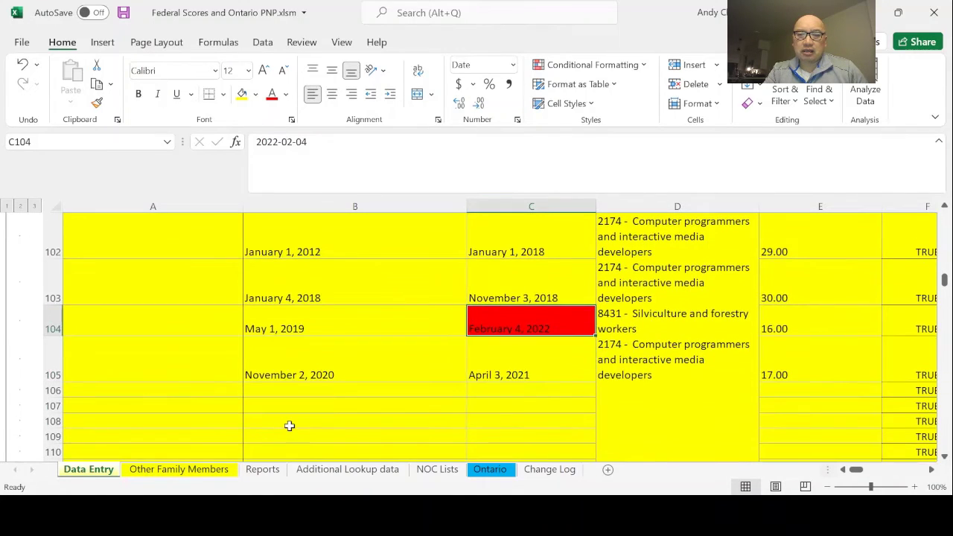
Step: Set the weekly work hours for the silviculture job in row 104 to 30
key(Right)
key(Right)
key(Right)
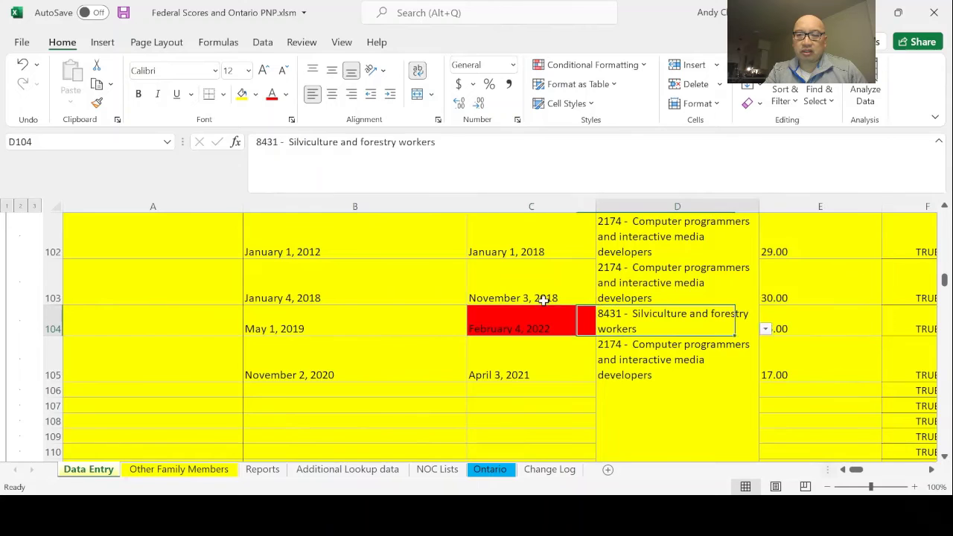
key(Right)
key(Right)
key(Left)
key(Left)
key(Left)
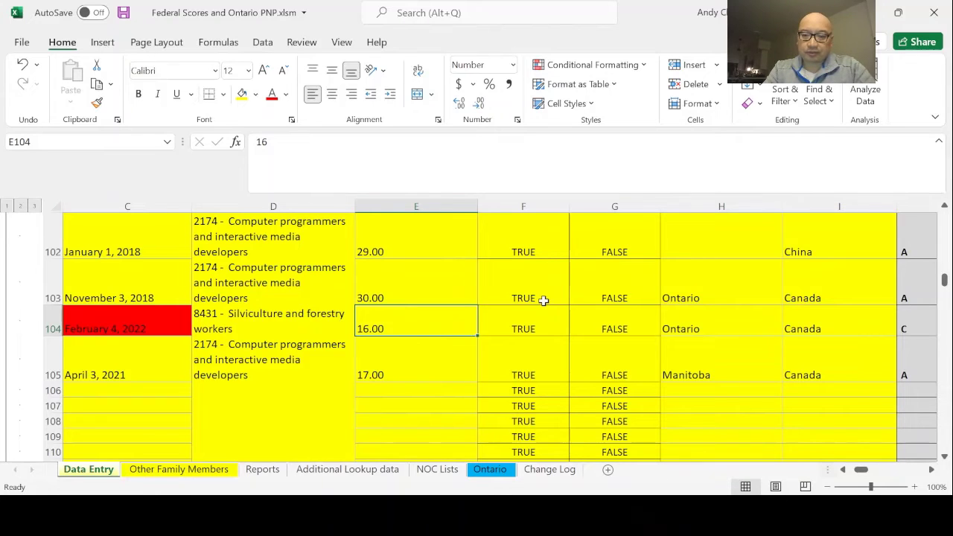
text(30)
key(Return)
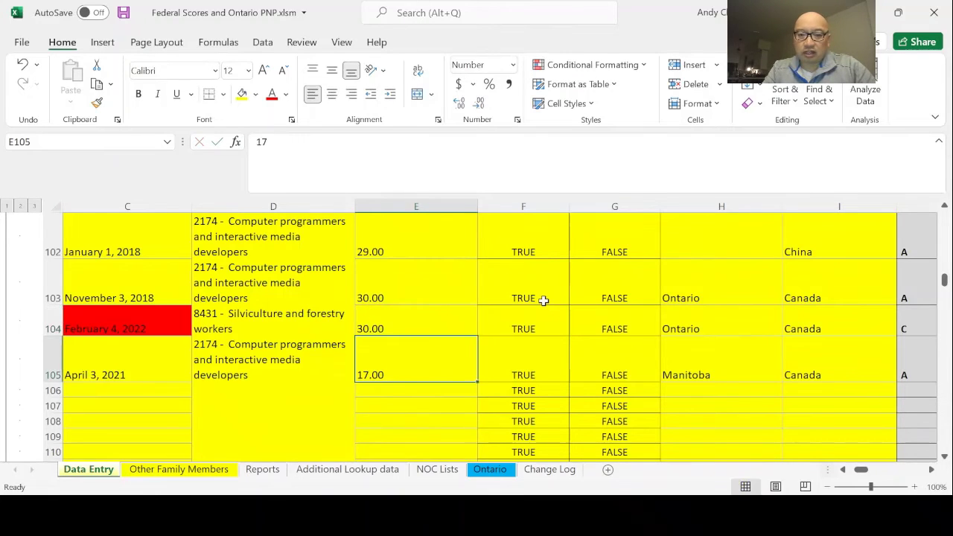
Step: Check row 104's recalculated last 3 years hour total in column M against its column heading
key(Up)
key(Right)
key(Right)
key(Right)
key(Right)
key(Right)
key(Right)
key(Right)
key(Right)
key(Right)
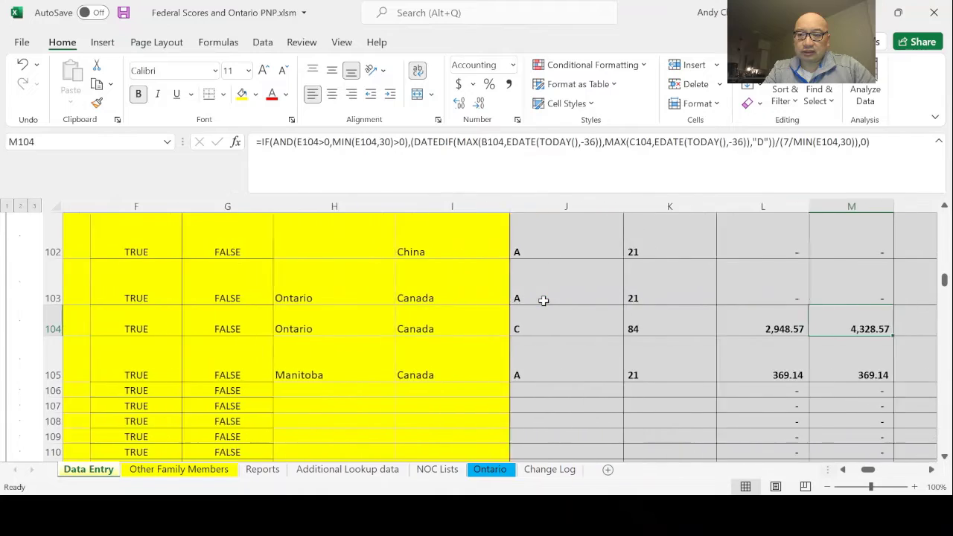
key(Left)
key(Up)
key(Up)
key(Up)
key(Up)
key(Up)
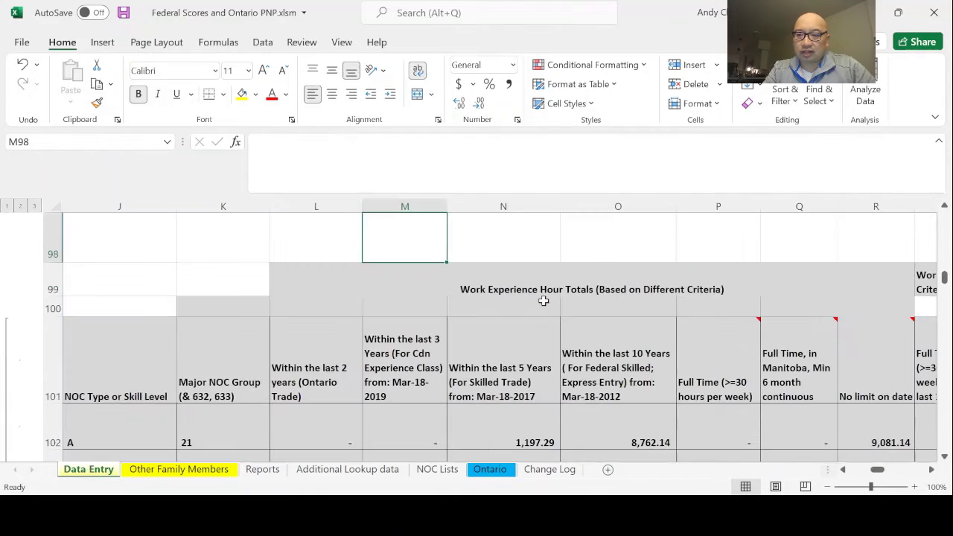
key(Down)
key(Down)
key(Down)
key(Down)
key(Down)
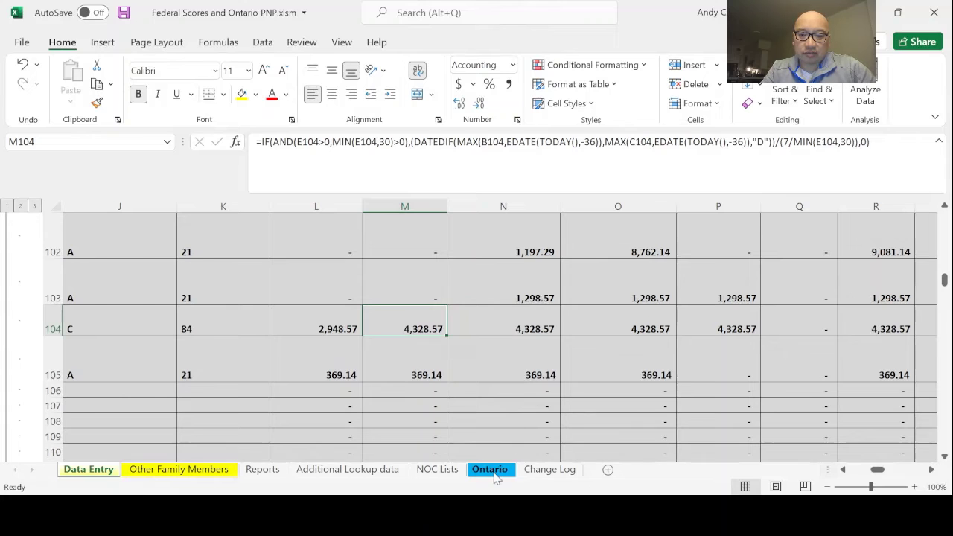
Step: On the Ontario sheet, check the updated silviculture hours in C120 and the principal occupation total in C112
click(491, 469)
key(Up)
key(Up)
key(Up)
key(Up)
key(Up)
key(Up)
key(Up)
key(Up)
key(Up)
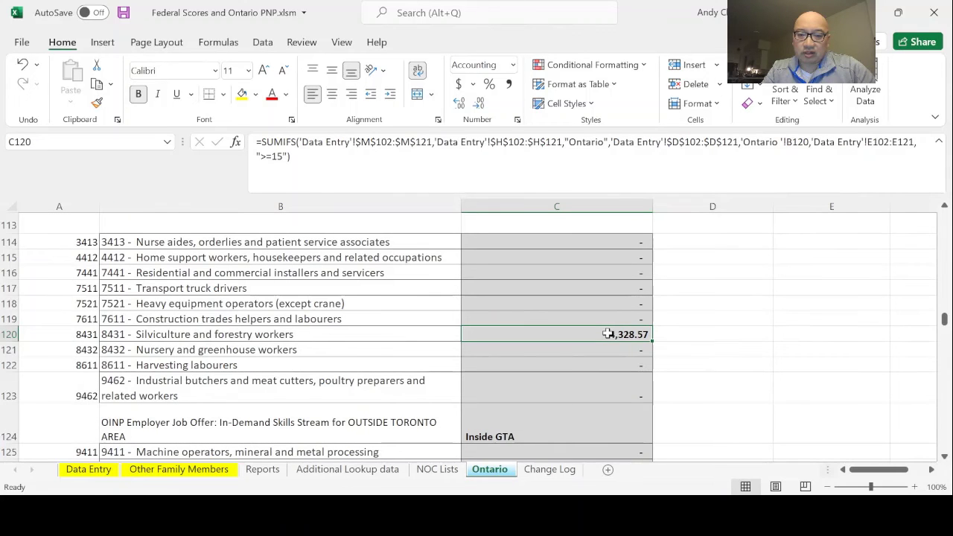
key(Down)
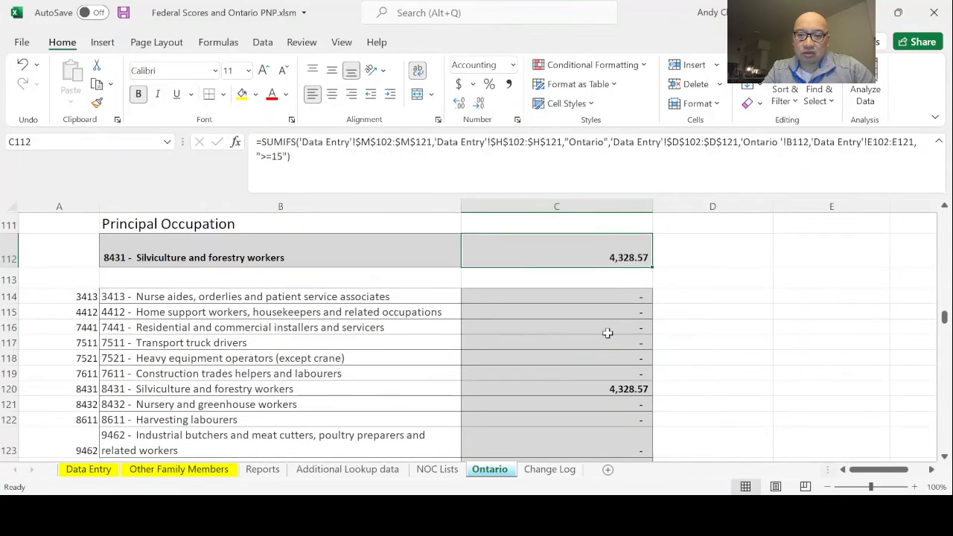
Step: On the Data Entry sheet, fill row 105's NOC code from the row above with 8431 - Silviculture and forestry workers
click(93, 471)
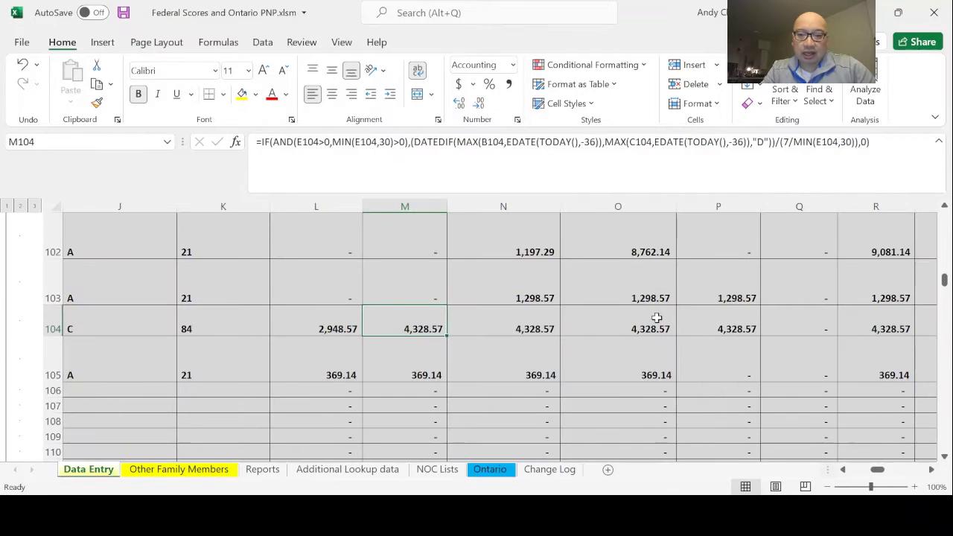
click(363, 341)
key(Left)
key(Left)
key(Left)
key(Left)
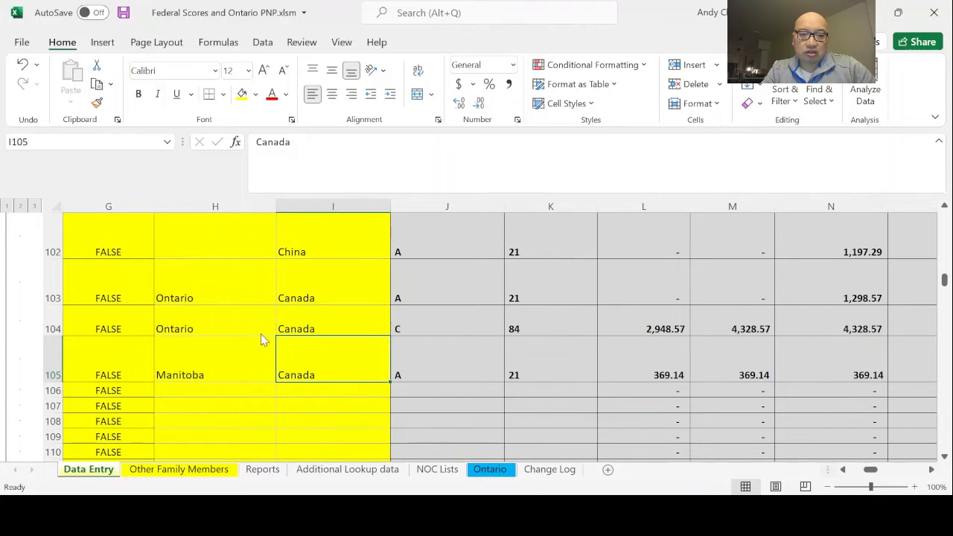
key(Left)
key(Left)
key(Left)
key(Left)
key(Left)
key(Left)
key(Left)
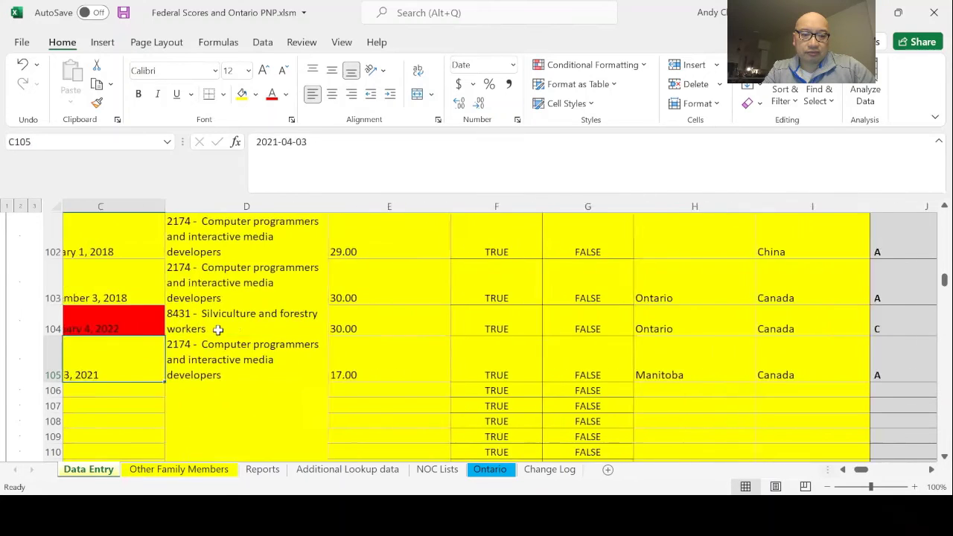
key(Right)
key(Right)
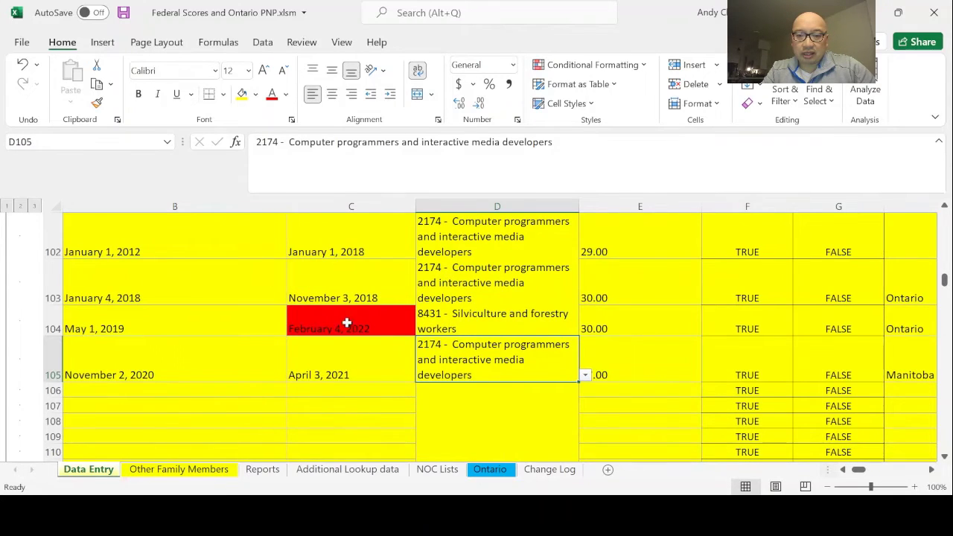
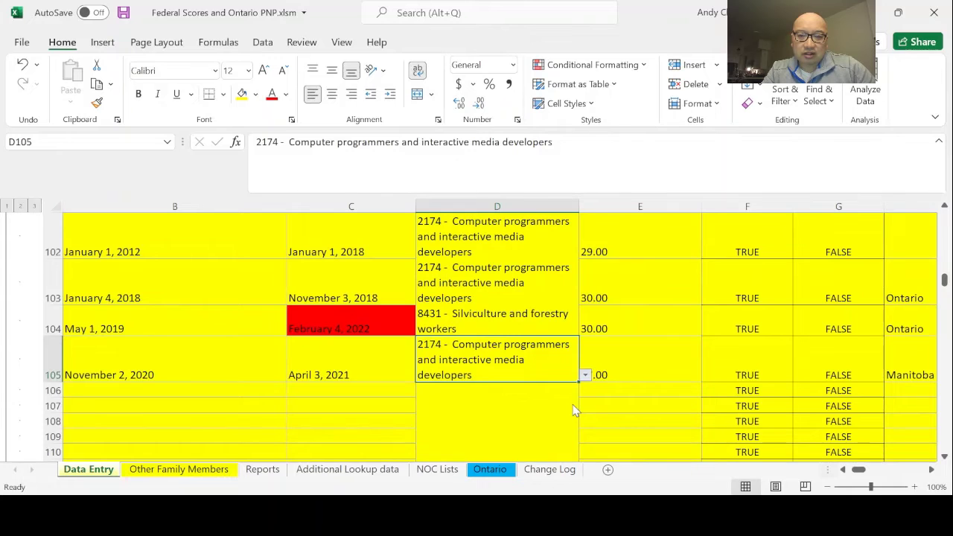
key(ctrl+d)
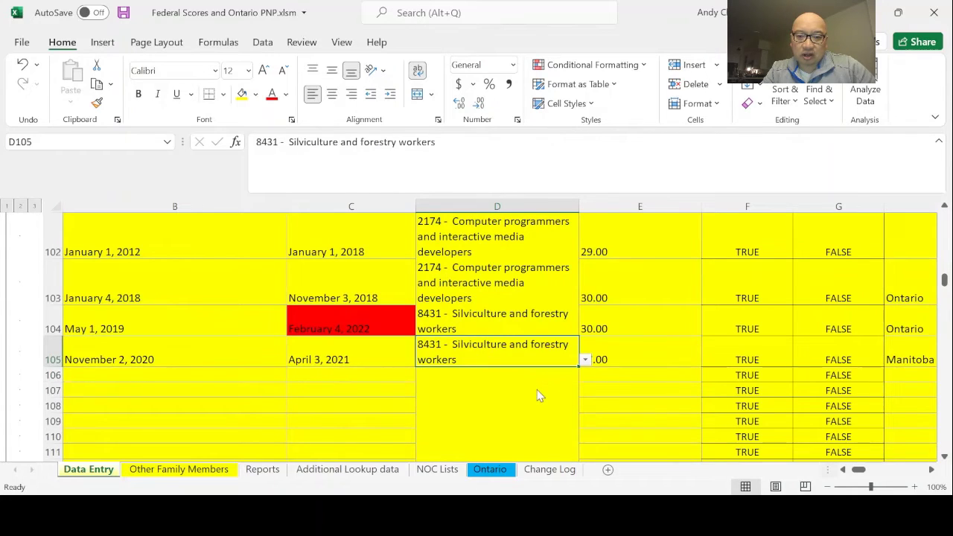
Step: Review row 105's weekly hours, NOC code, province and country, and check the principal occupation total in C112 on the Ontario sheet
click(627, 358)
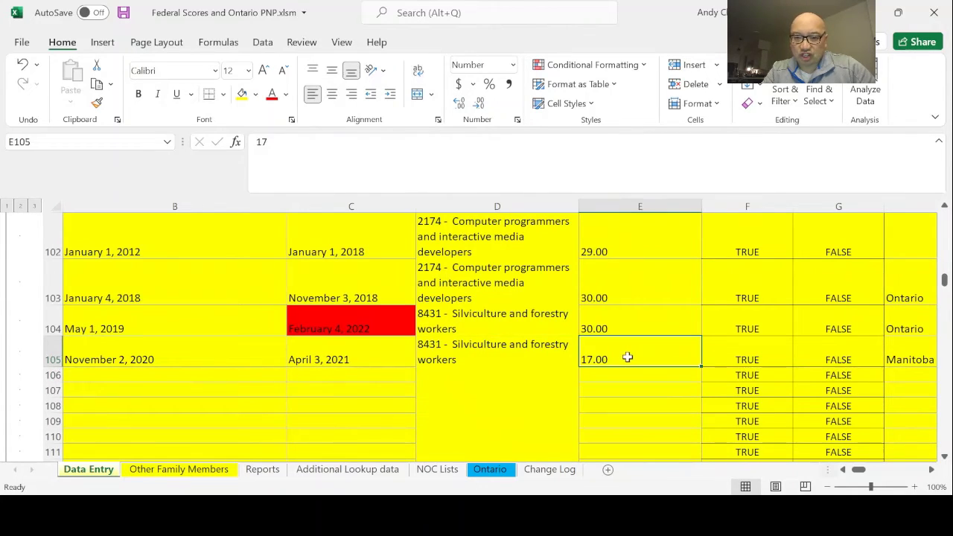
click(538, 360)
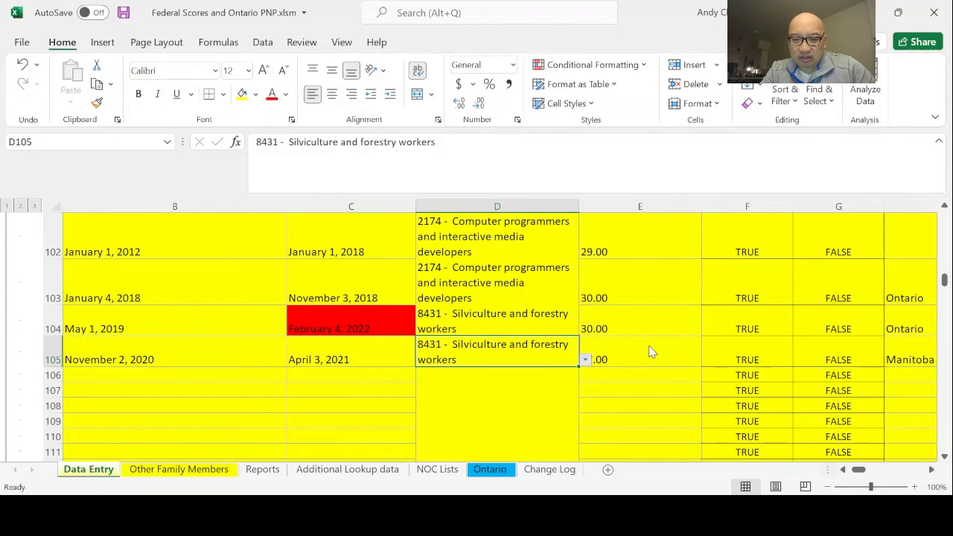
key(Right)
key(Right)
key(Right)
key(Right)
key(Right)
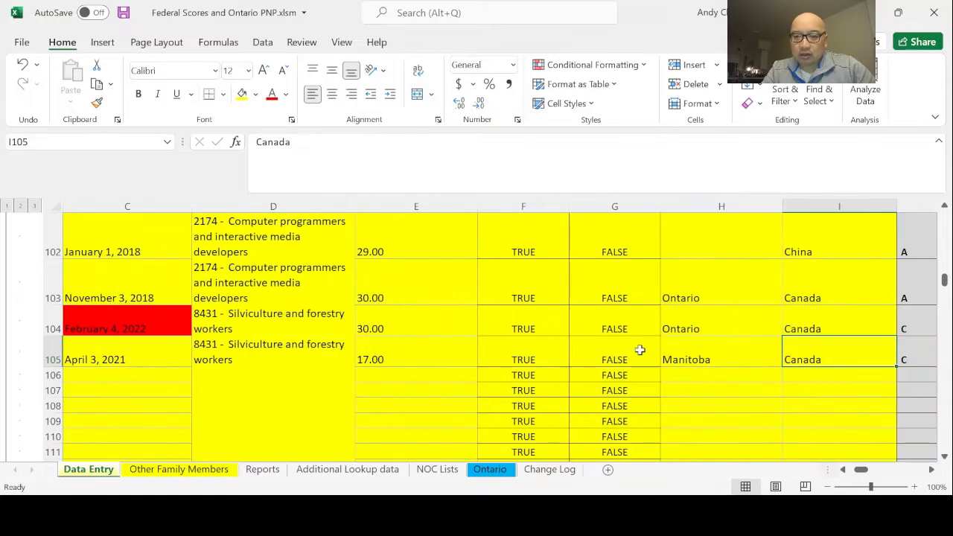
key(Left)
key(Left)
key(Left)
key(Left)
key(Left)
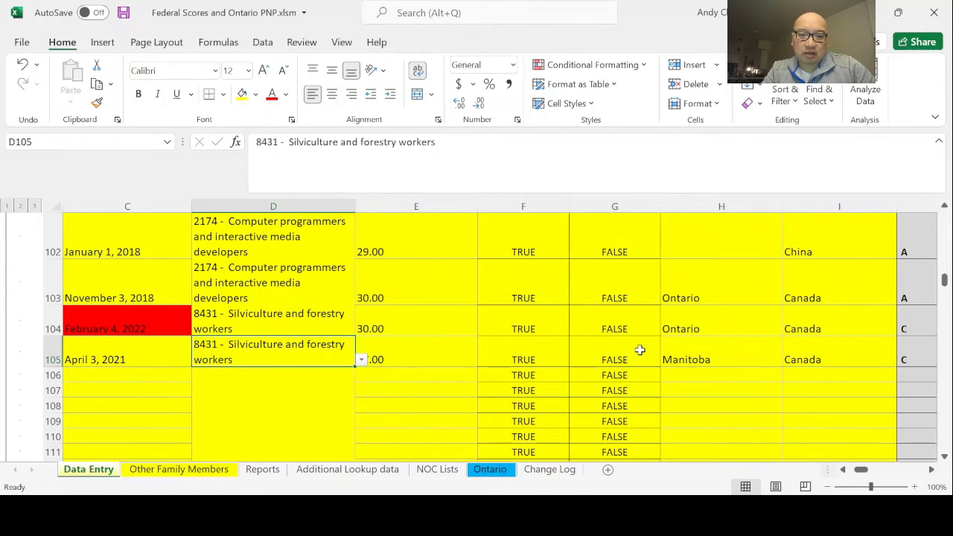
key(Right)
key(Right)
key(Right)
key(Right)
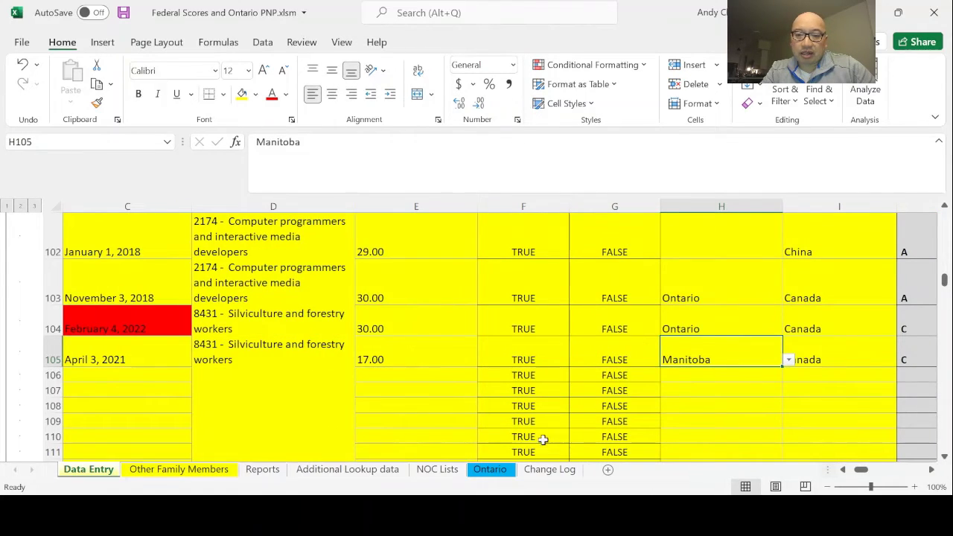
click(504, 470)
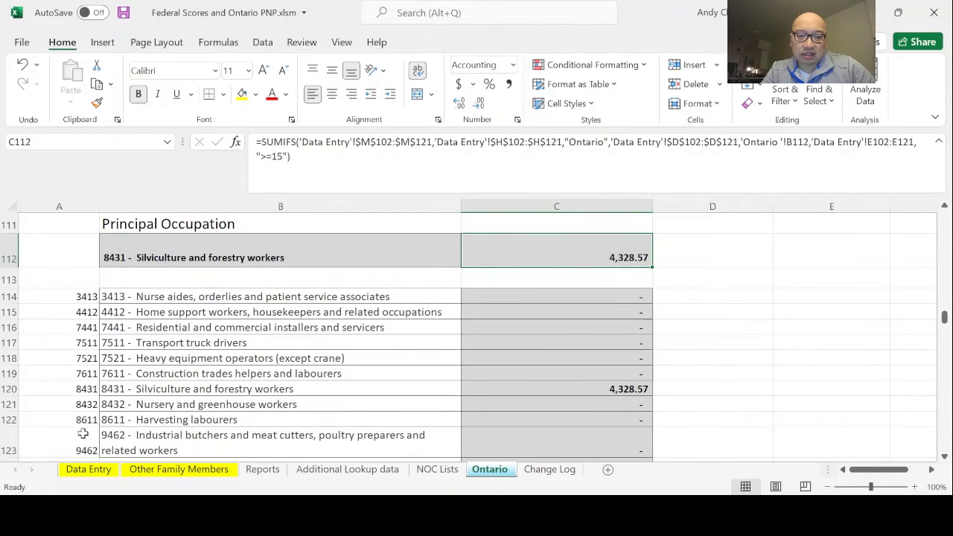
Step: On the Data Entry sheet, compare the last 3 years hour totals in column M for rows 104 and 105
click(97, 474)
key(Right)
key(Right)
key(Right)
key(Right)
key(Right)
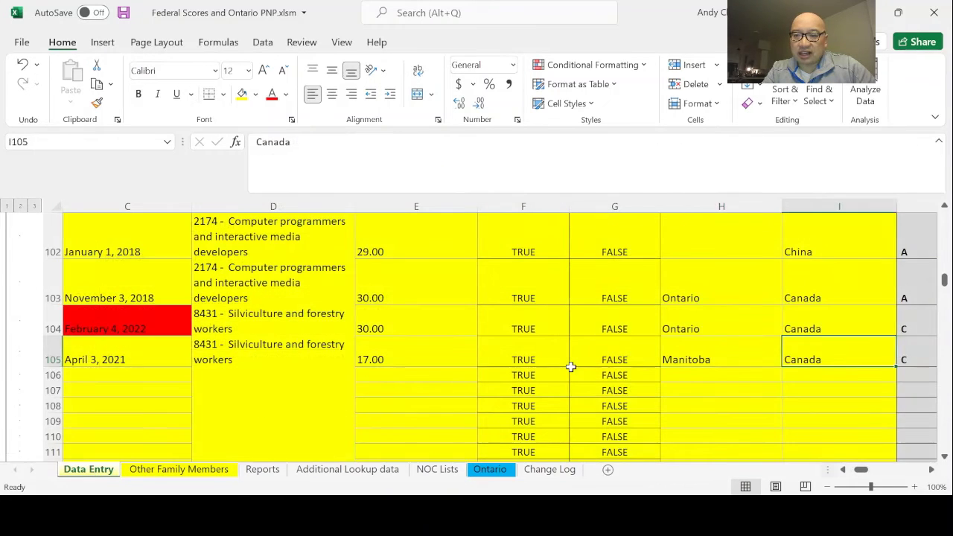
key(Up)
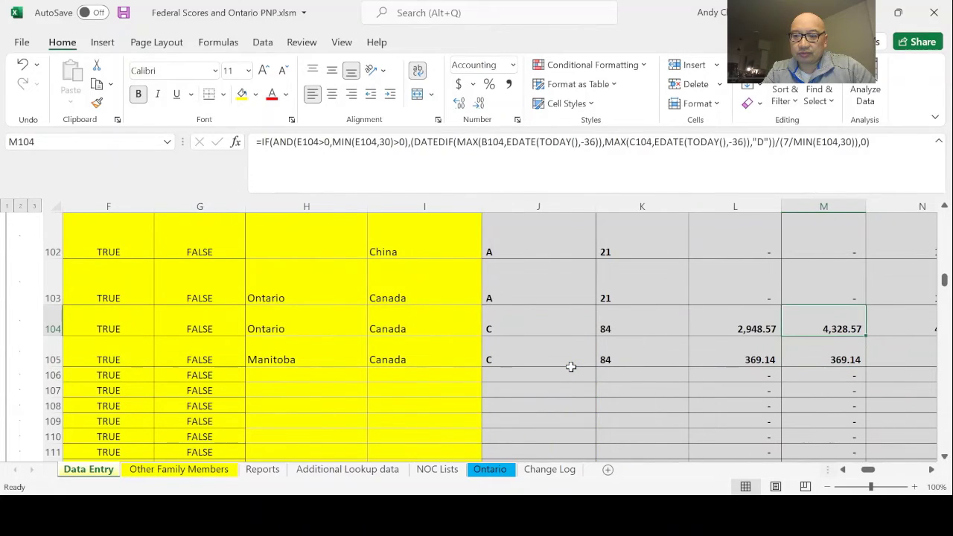
Step: Set row 105's province to Ontario, and check the silviculture totals in C112 and C120 on the Ontario sheet
key(Down)
key(Left)
key(Left)
key(Left)
key(Left)
key(Left)
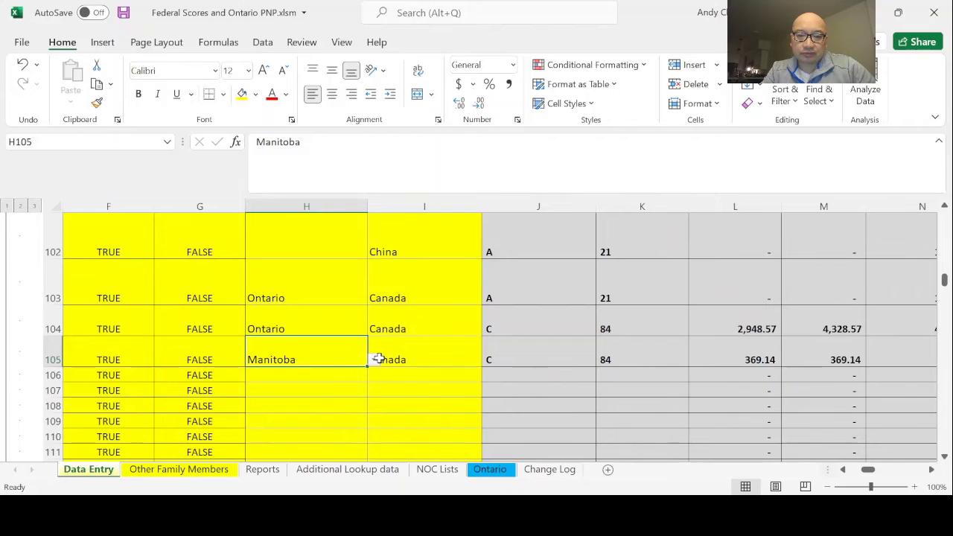
key(ctrl+z)
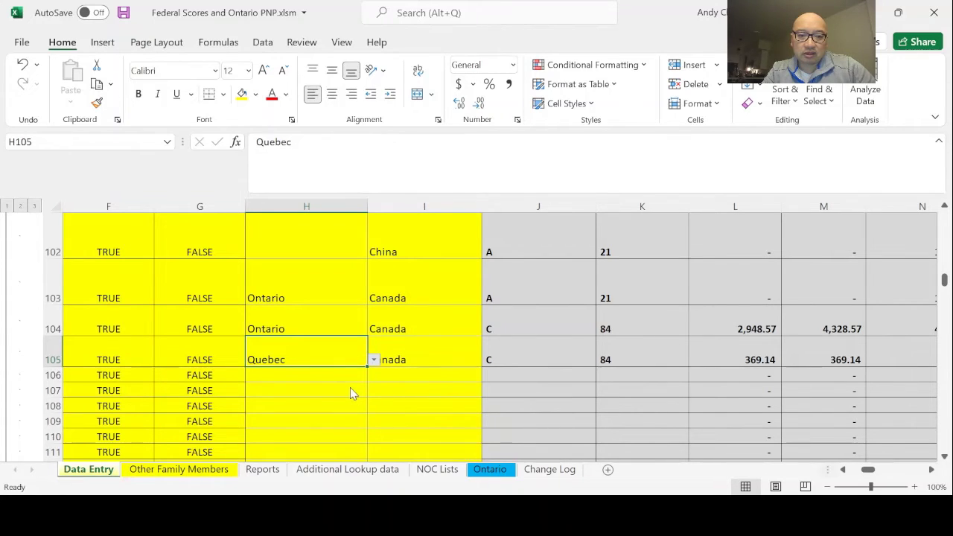
key(ctrl+z)
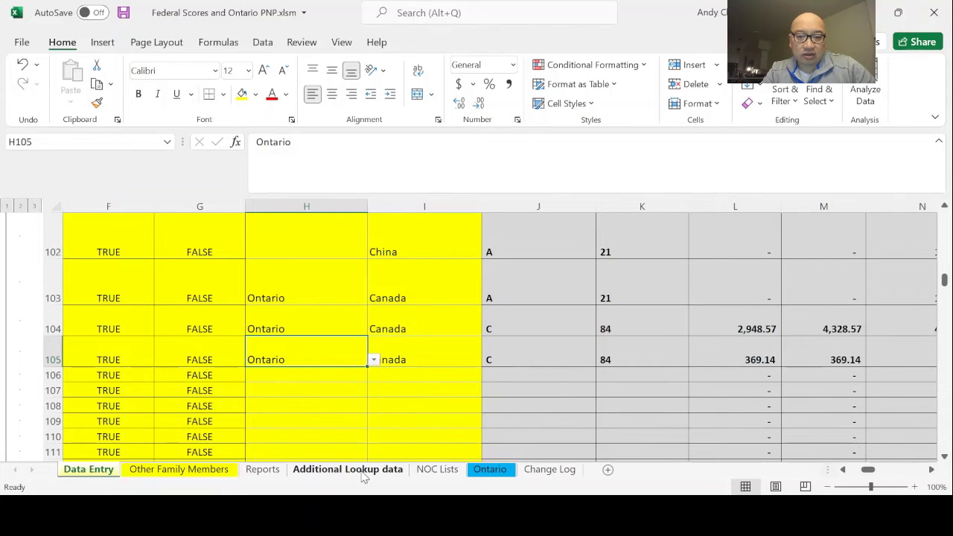
click(497, 468)
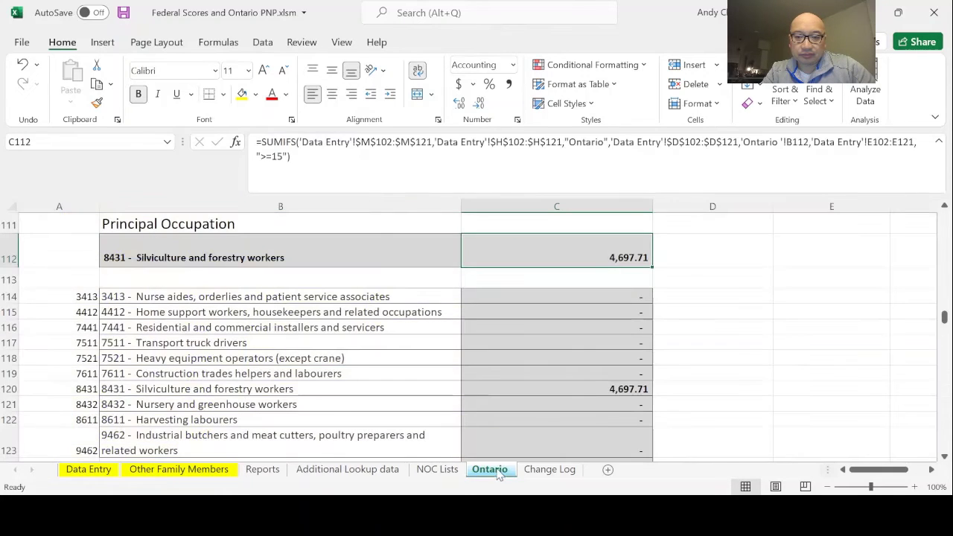
click(614, 388)
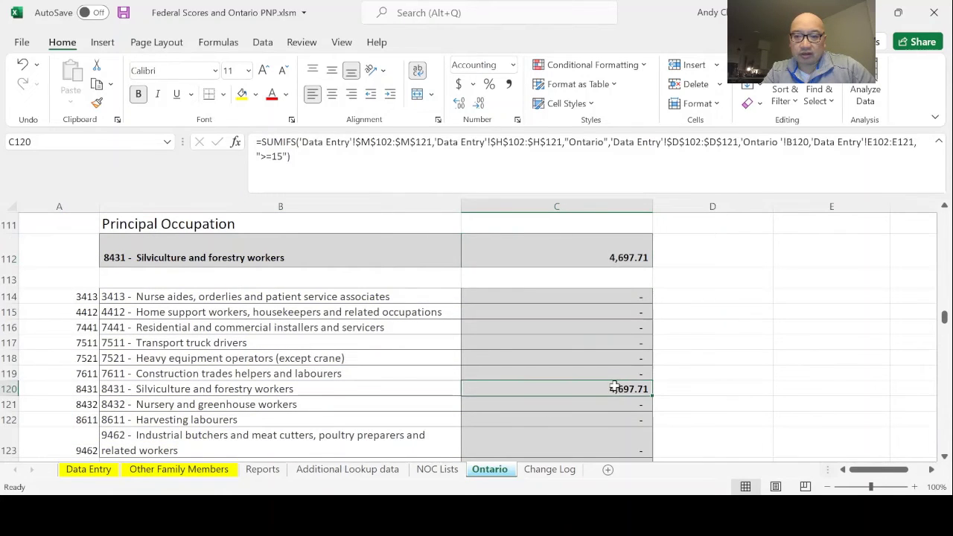
Step: On the Data Entry sheet, set the weekly work hours for the silviculture job in row 104 to 14
click(88, 472)
key(Left)
key(Left)
key(Left)
key(Left)
key(Left)
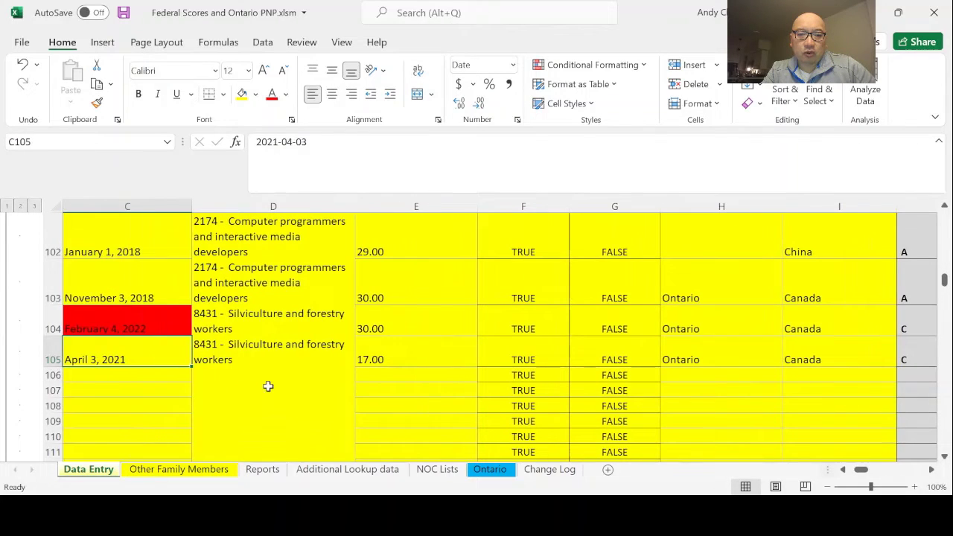
click(440, 308)
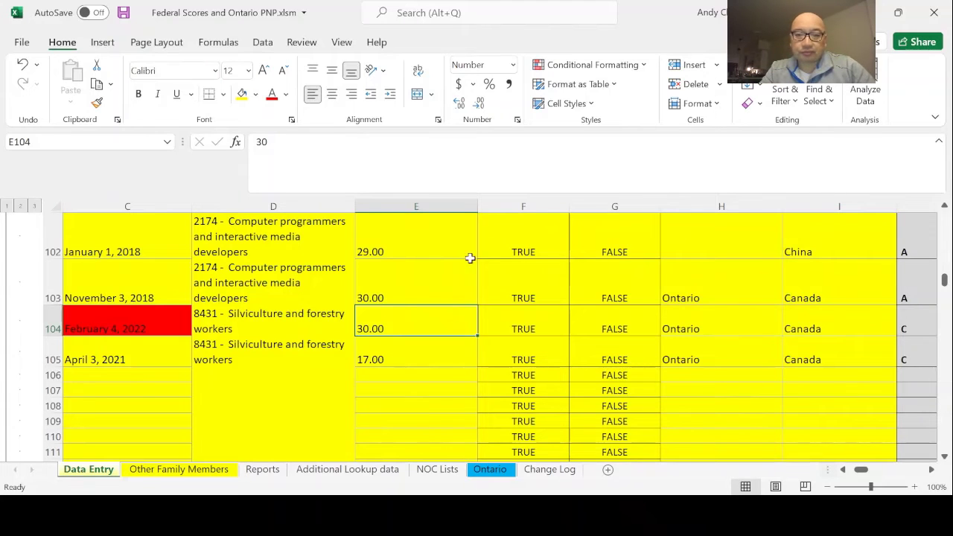
drag(525, 194, 524, 151)
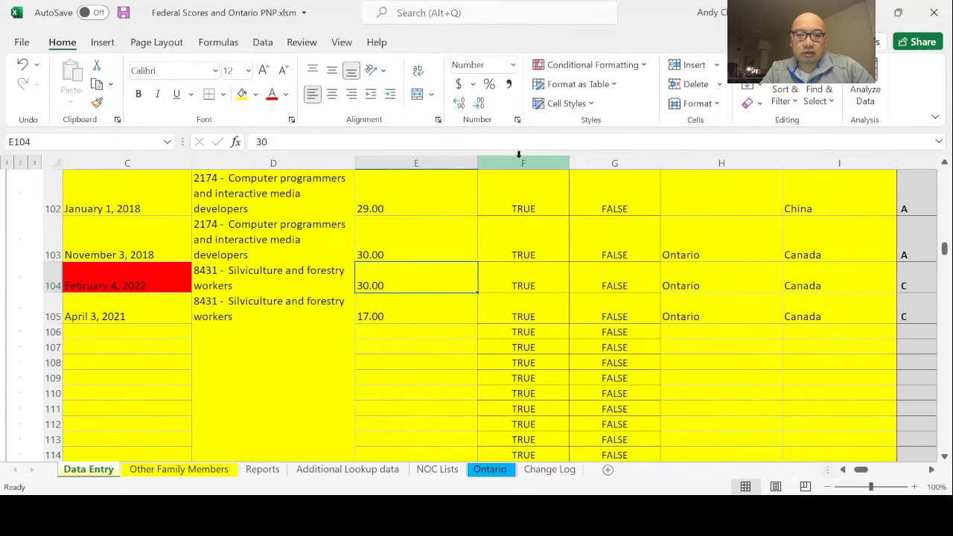
text(14)
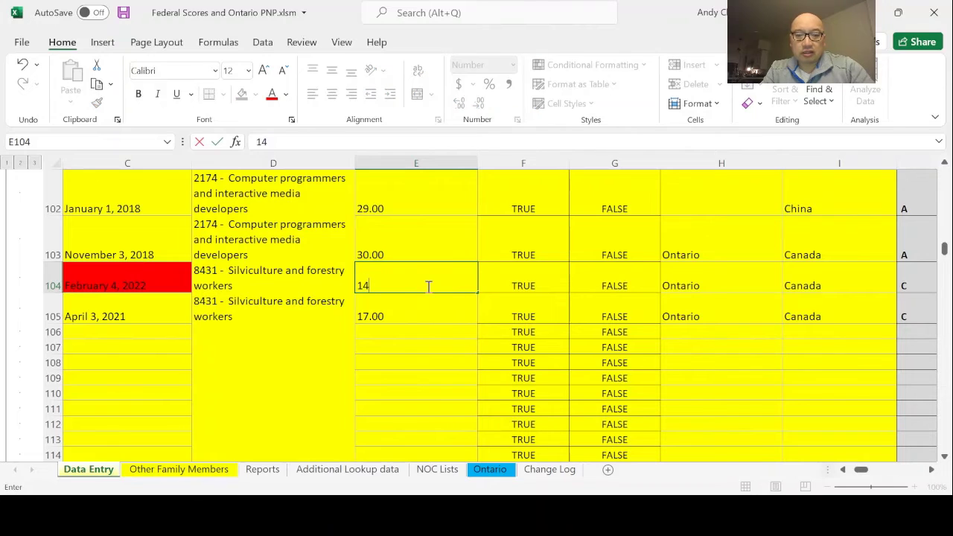
key(Return)
click(427, 286)
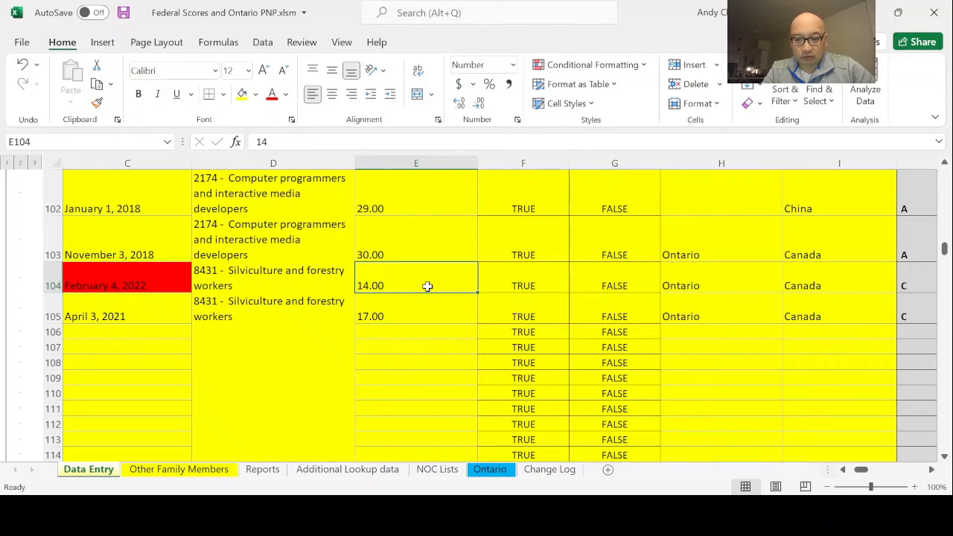
Step: Examine the recalculated hour totals in columns L to N for row 104, and compare column M with row 105
key(Right)
key(Right)
key(Right)
key(Right)
key(Right)
key(Right)
key(Right)
key(Right)
key(Right)
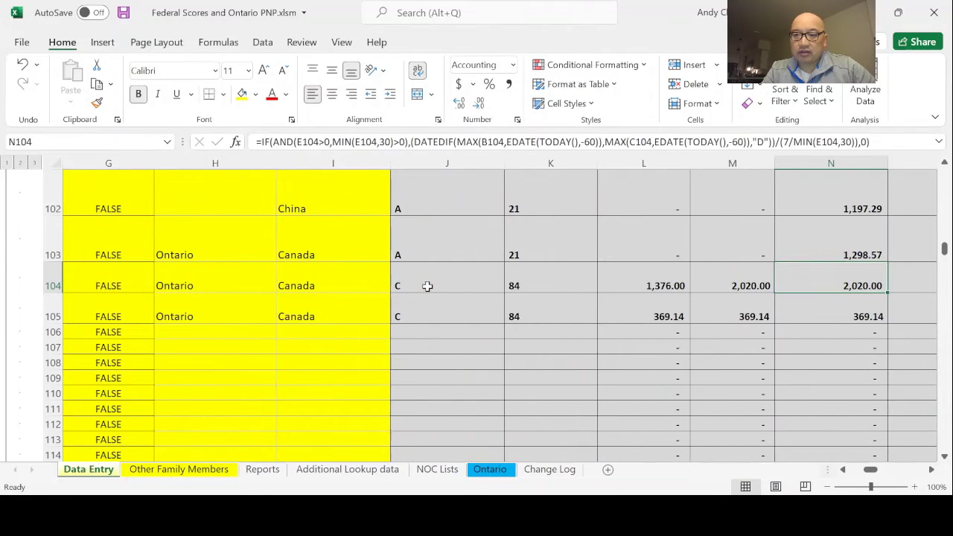
key(Left)
key(Left)
key(Left)
key(Left)
key(Left)
key(Left)
key(Left)
key(Left)
key(Left)
key(Left)
key(Left)
key(Left)
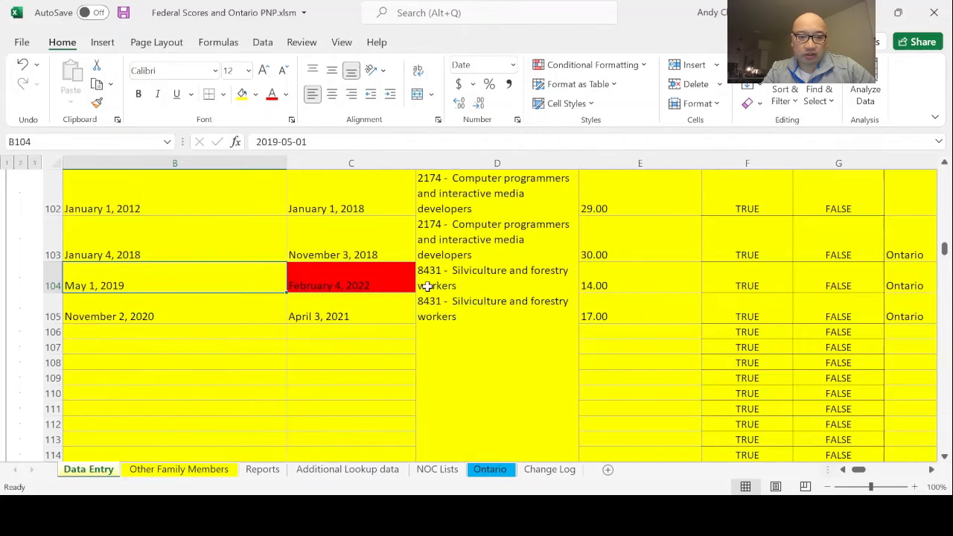
key(Right)
key(Right)
key(Right)
key(shift+Left)
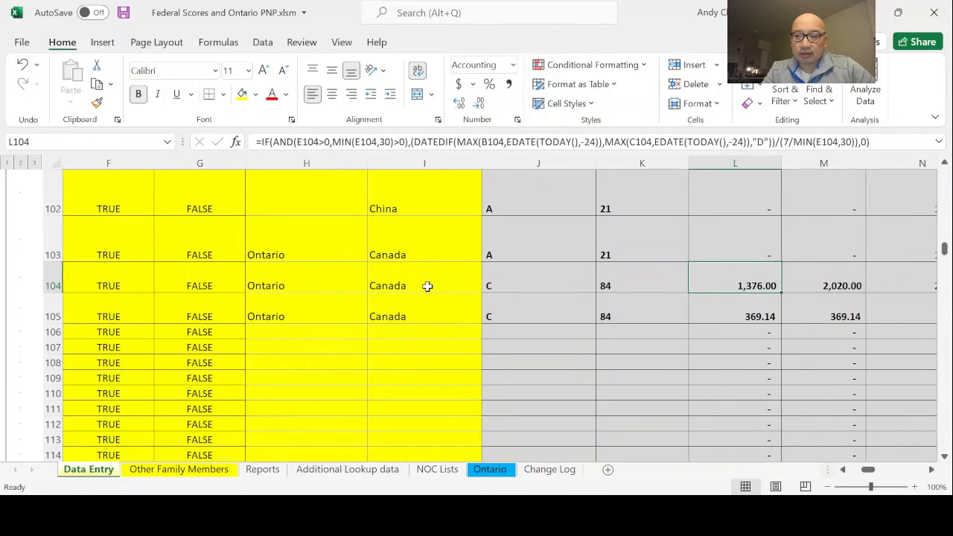
key(shift+Right)
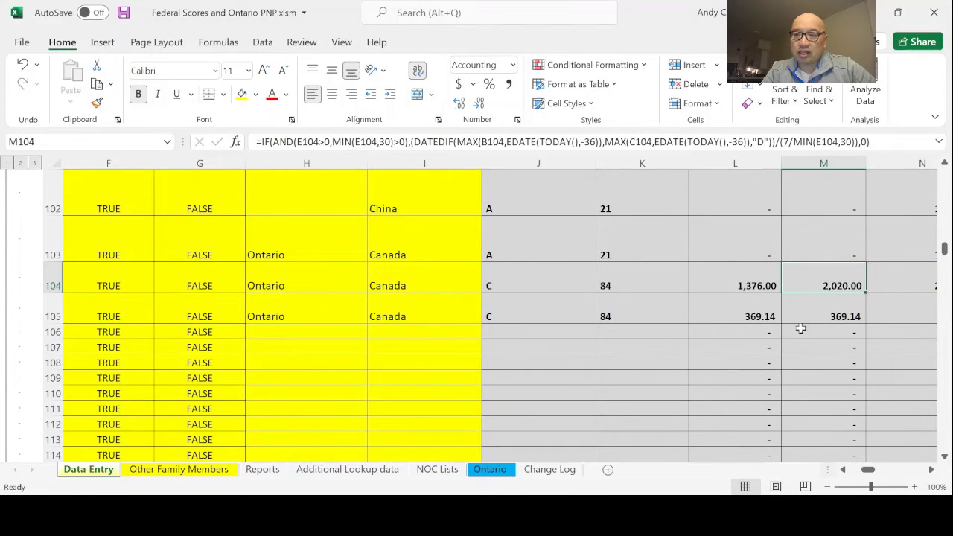
click(823, 317)
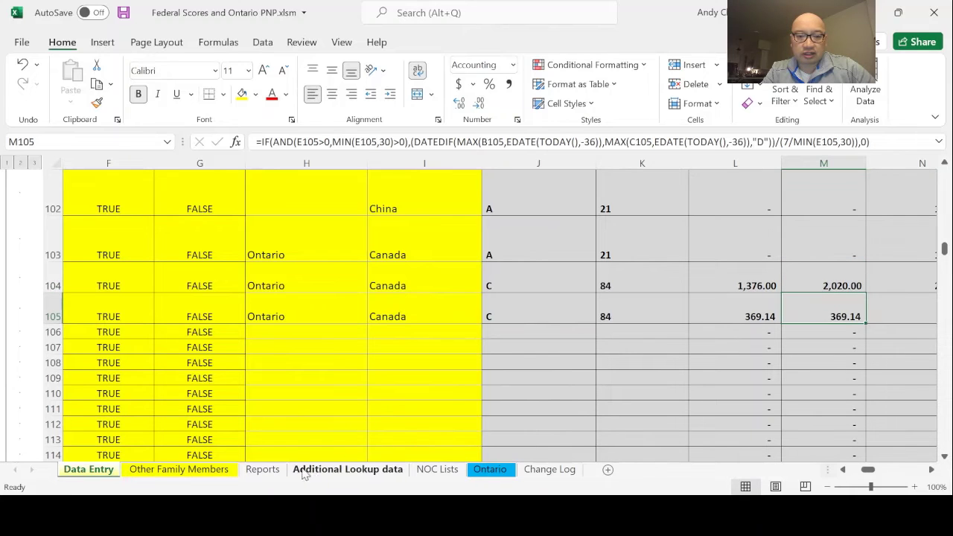
Step: On the Ontario sheet, check the silviculture hours in C120 and the occupations under the outside-Toronto In-Demand Skills stream
click(485, 477)
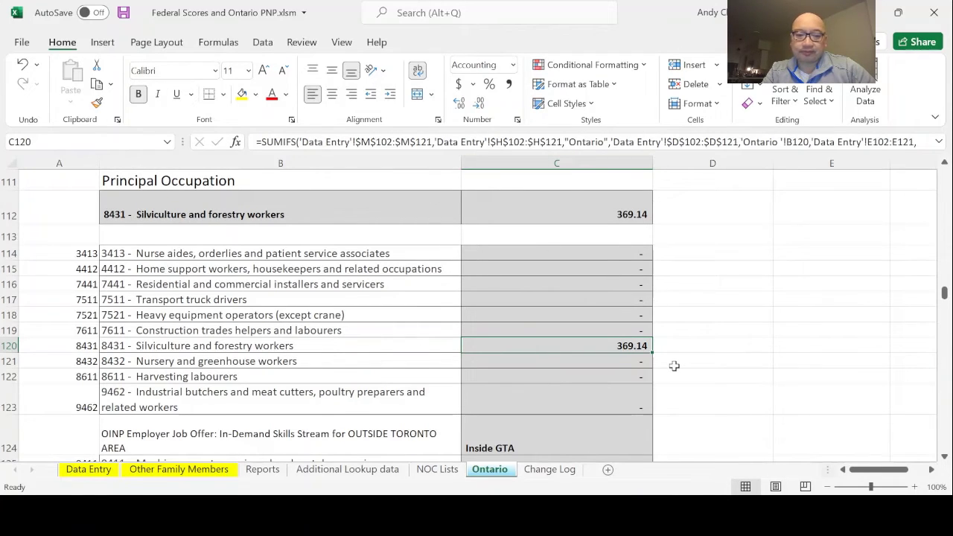
key(Down)
key(Down)
key(Down)
key(Down)
key(Down)
key(Down)
key(Down)
key(Down)
key(Down)
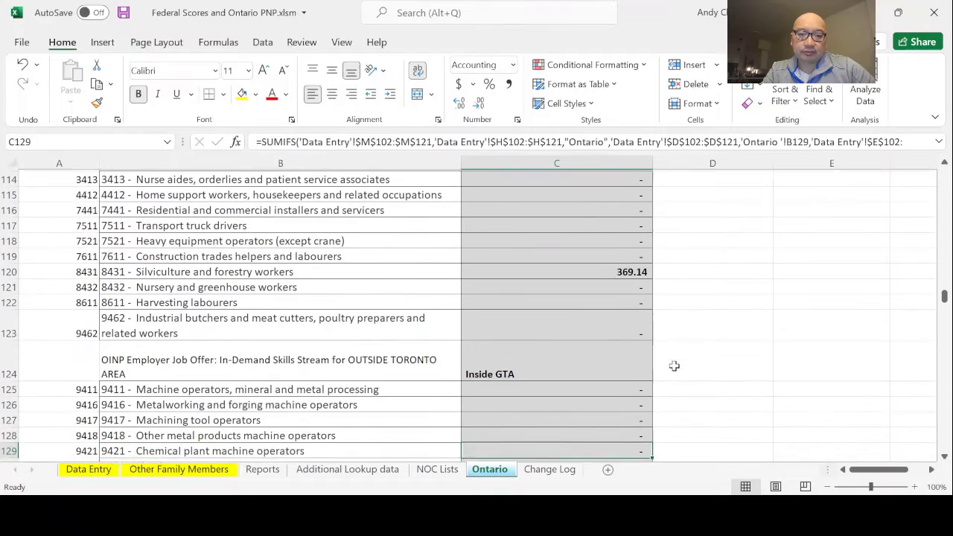
key(Down)
key(Down)
key(Down)
click(587, 361)
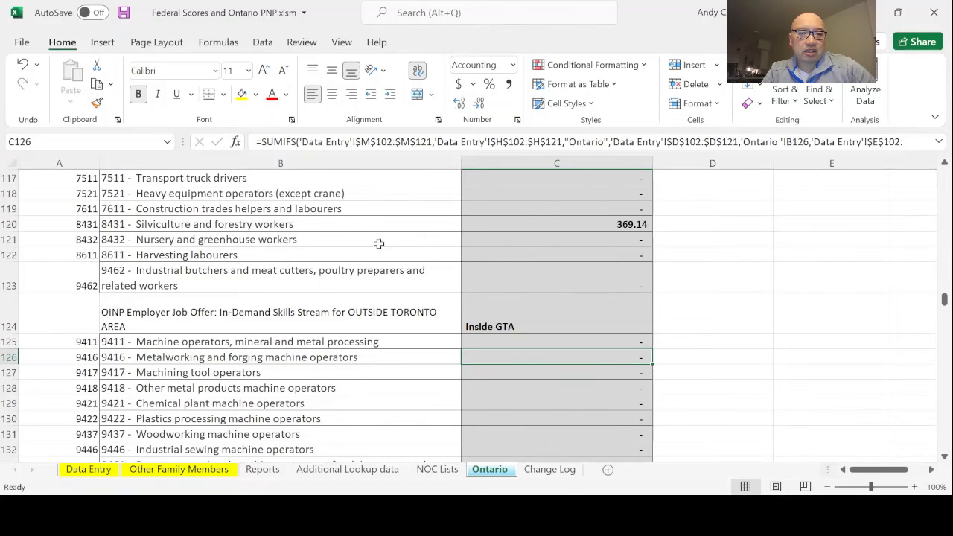
Step: Restore the weekly work hours for row 104's silviculture job on the Data Entry sheet to 30
click(110, 476)
click(194, 303)
key(Left)
key(Left)
key(Left)
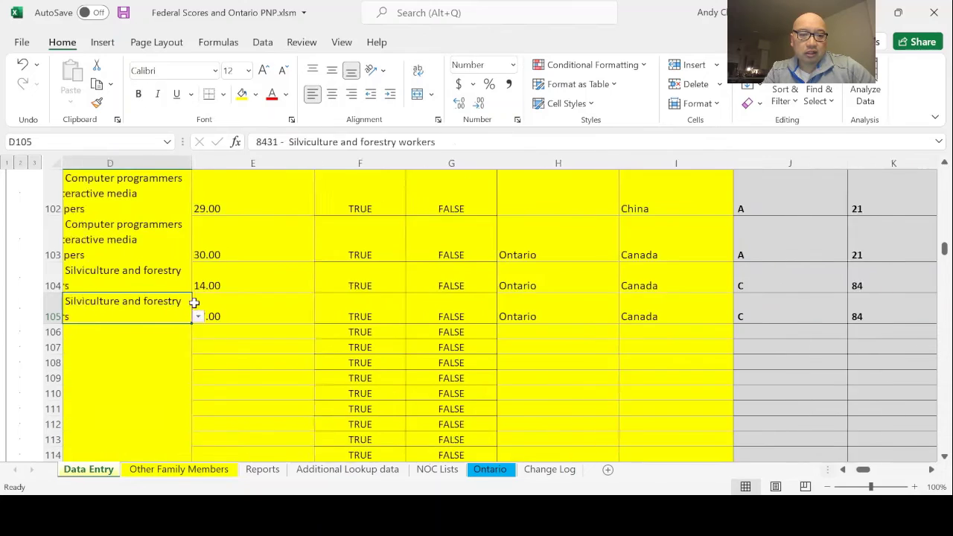
key(Left)
key(Left)
key(Up)
key(Right)
key(Right)
key(Right)
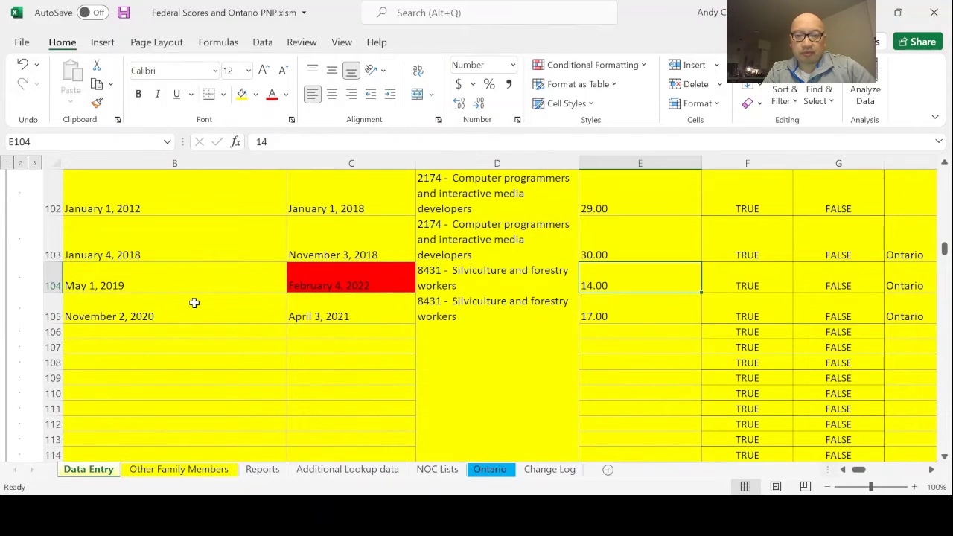
text(30)
key(Return)
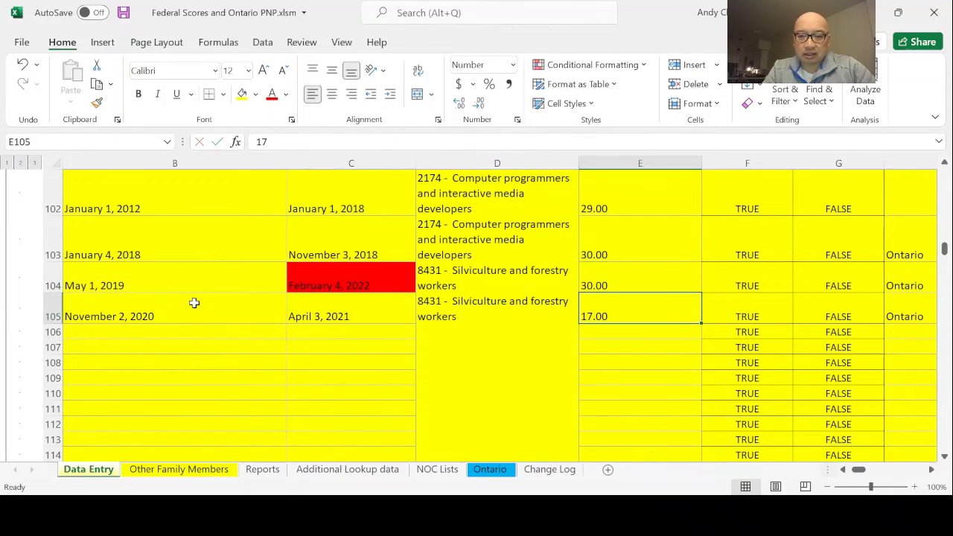
Step: Change row 105's NOC code to 8432 - Nursery and greenhouse workers
key(Left)
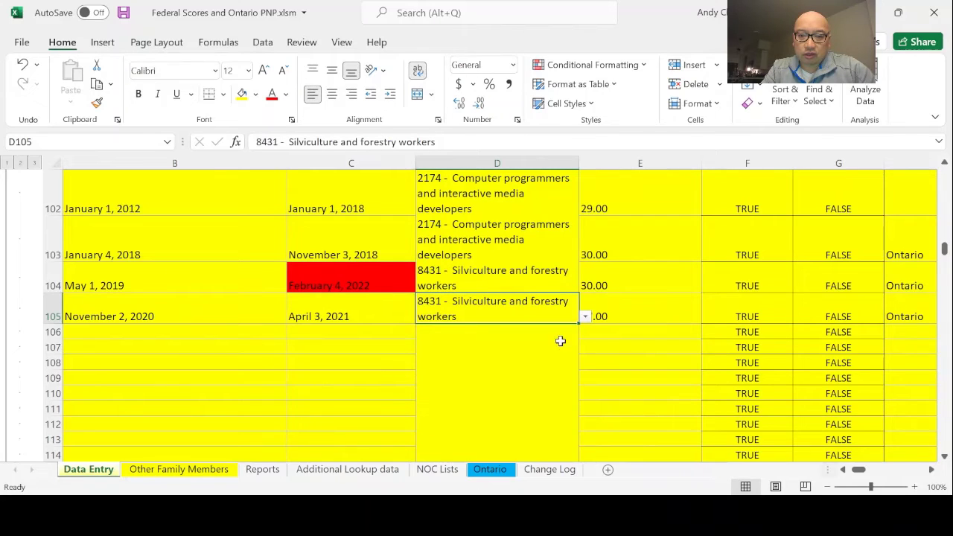
click(586, 318)
click(566, 339)
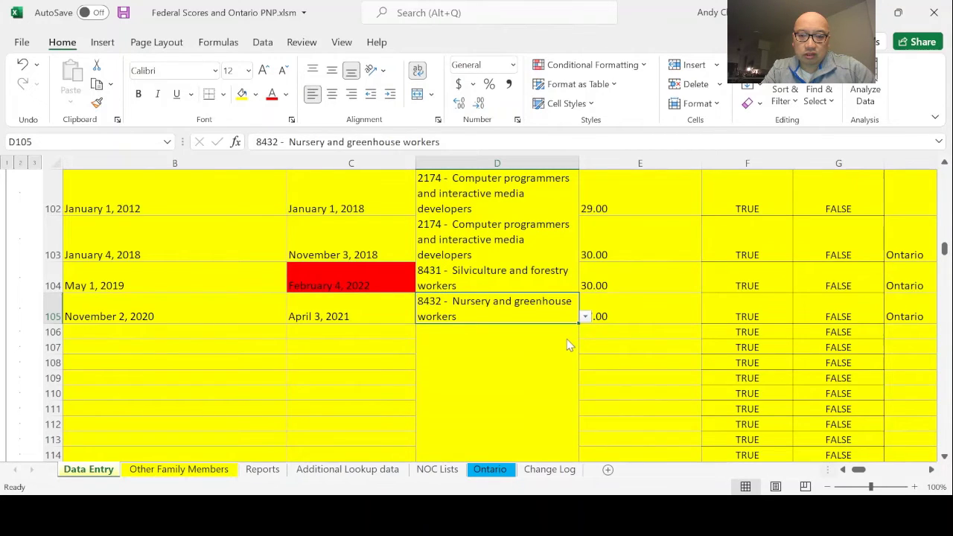
Step: Check row 105's calculated hour totals in columns L to N for the nursery and greenhouse job
click(692, 316)
key(Right)
key(Right)
key(Right)
key(Right)
key(Right)
key(Right)
key(Right)
key(Right)
key(Right)
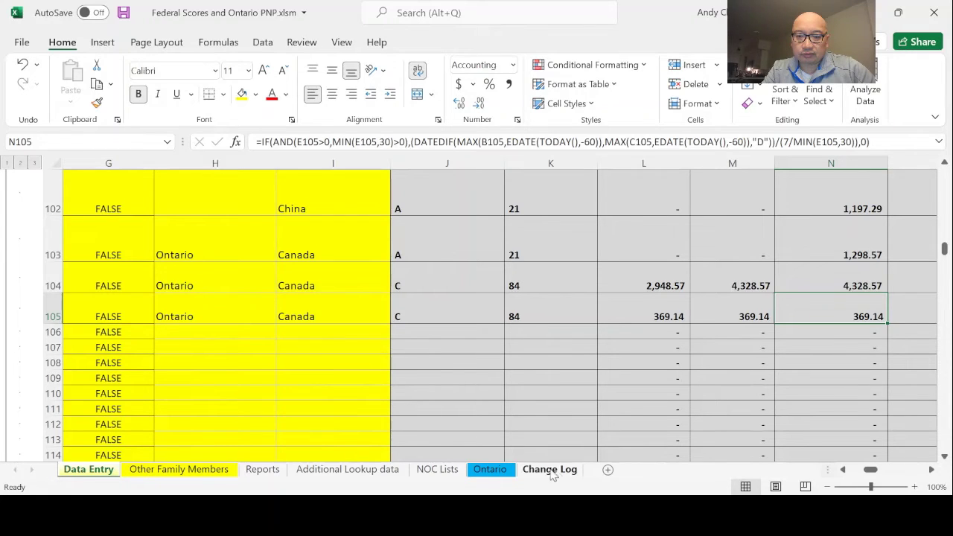
Step: Compare the nursery and greenhouse hours in C121 on the Ontario sheet with the Data Entry totals
click(495, 467)
click(618, 237)
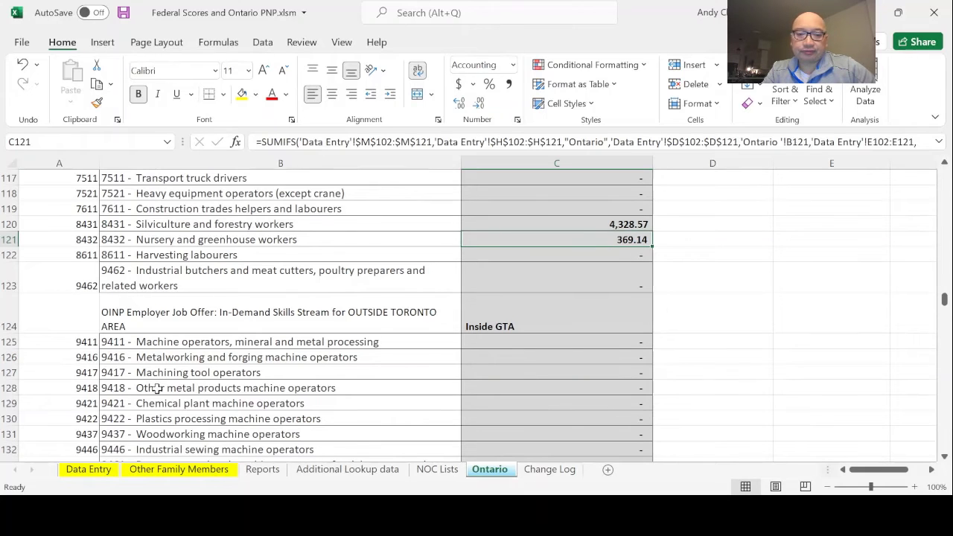
click(87, 470)
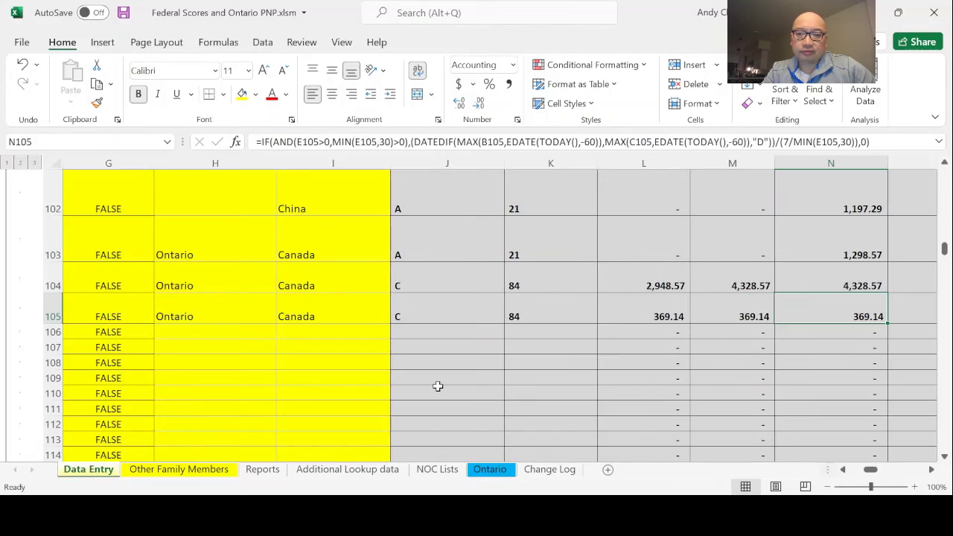
click(502, 472)
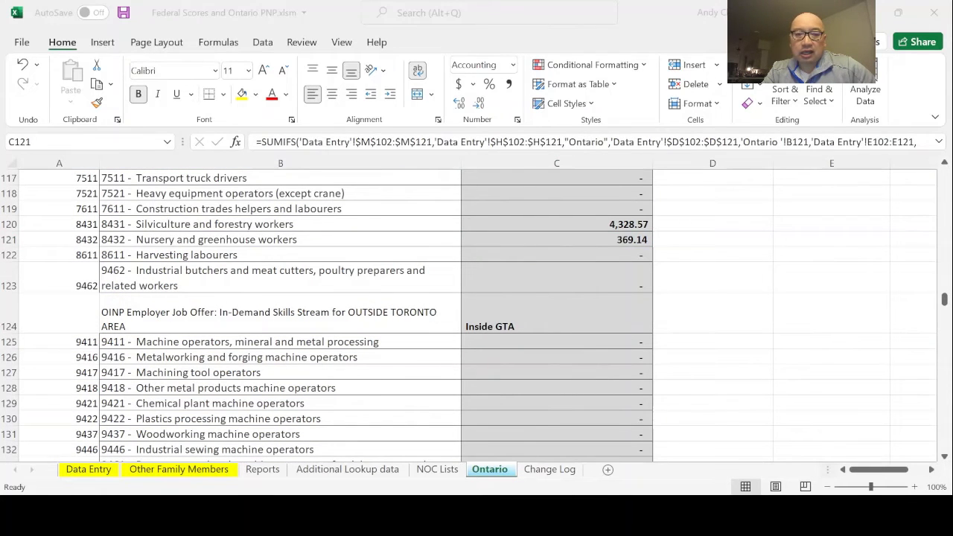
Step: Review the hours in column C of the Ontario sheet for the in-demand occupations between rows 113 and 132
click(471, 309)
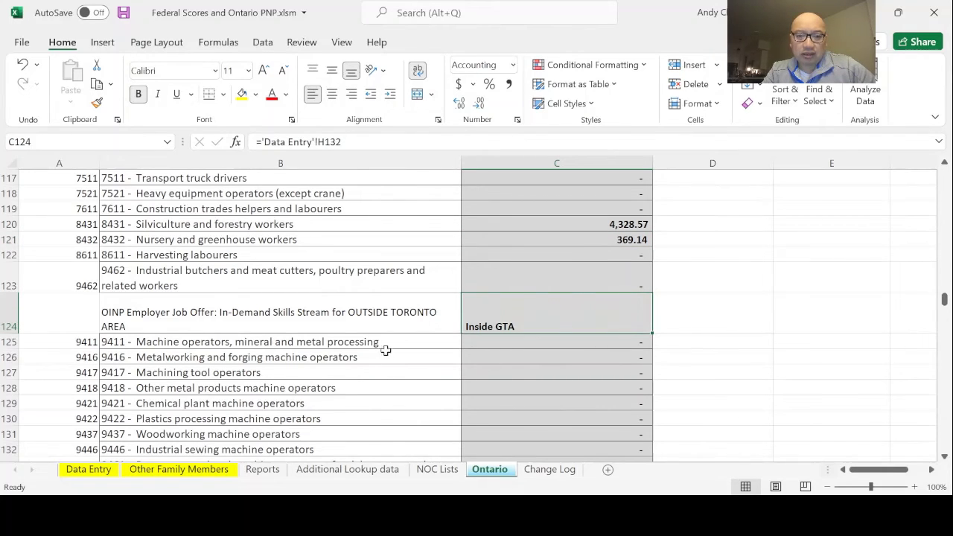
key(Up)
key(Up)
key(Up)
key(Up)
key(Up)
key(Up)
key(Up)
key(Up)
key(Up)
key(Up)
key(Up)
key(Up)
key(Up)
key(Up)
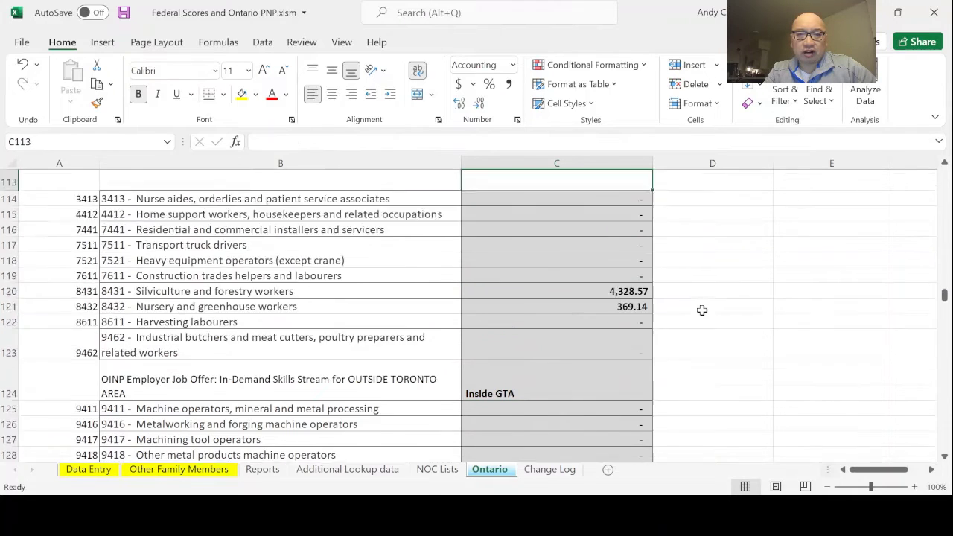
key(Down)
key(Down)
key(Down)
key(Down)
key(Down)
key(Down)
key(Down)
key(Down)
key(Down)
key(Down)
key(Down)
key(Down)
key(Down)
key(Down)
key(Down)
key(Down)
key(Down)
key(Down)
key(Down)
key(Down)
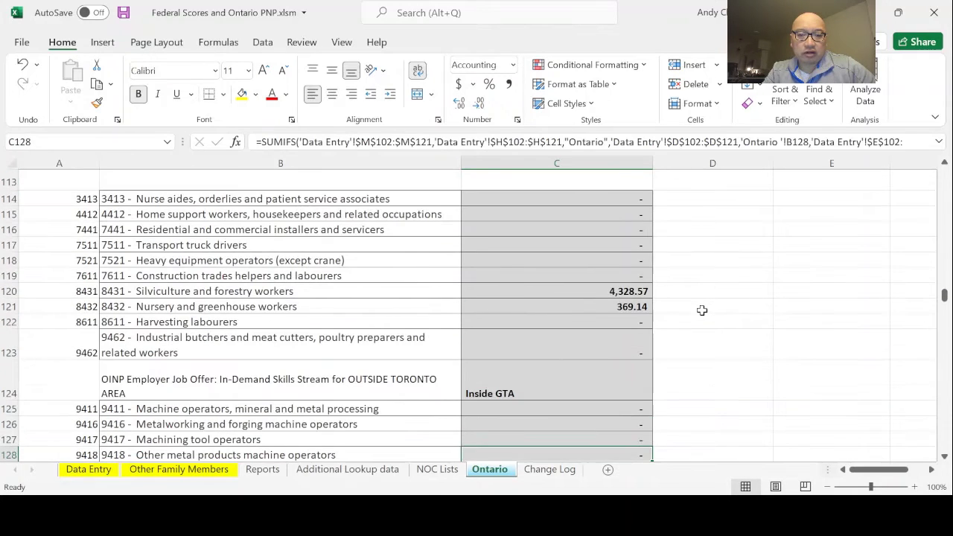
key(Down)
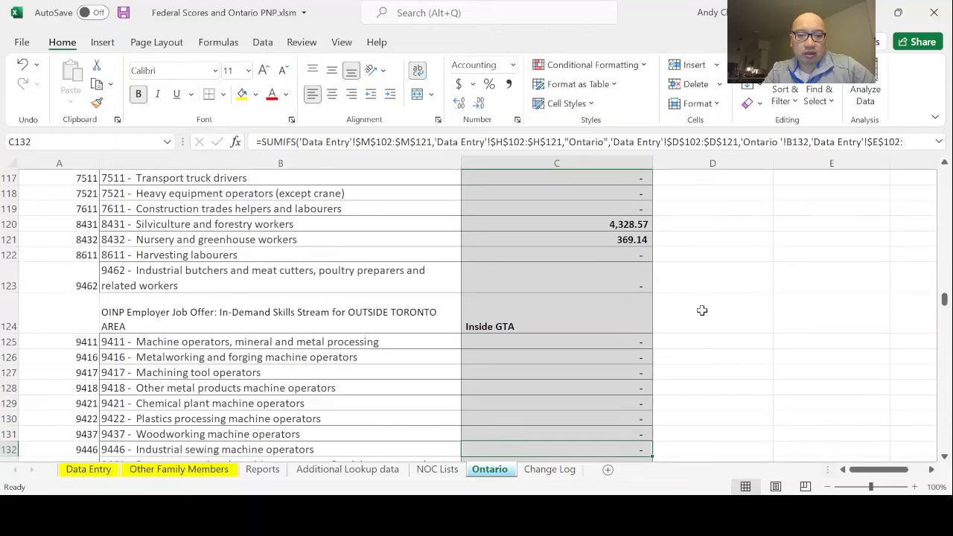
Step: Examine the OUTSIDE TORONTO AREA heading in row 124, its first listed occupations, and the source of the job location in C124
click(414, 308)
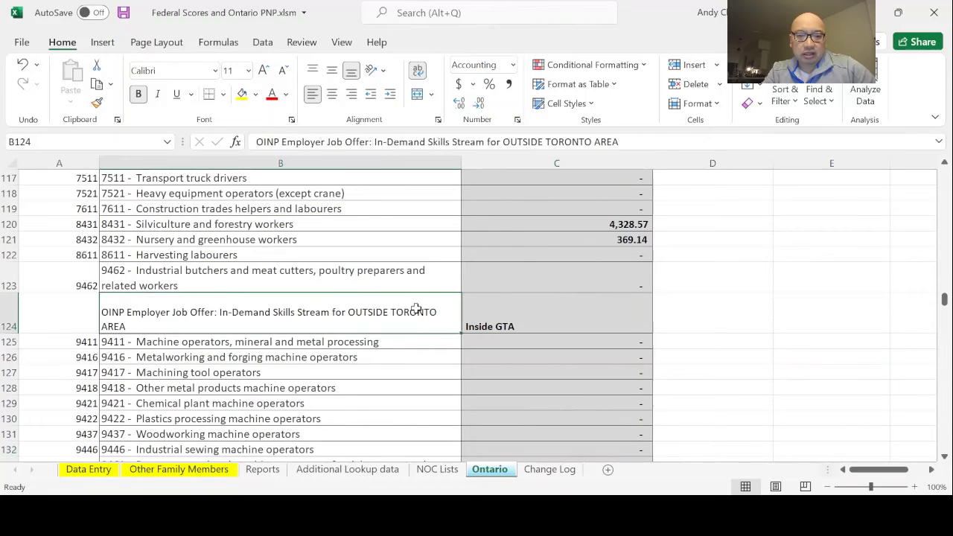
click(319, 358)
key(Up)
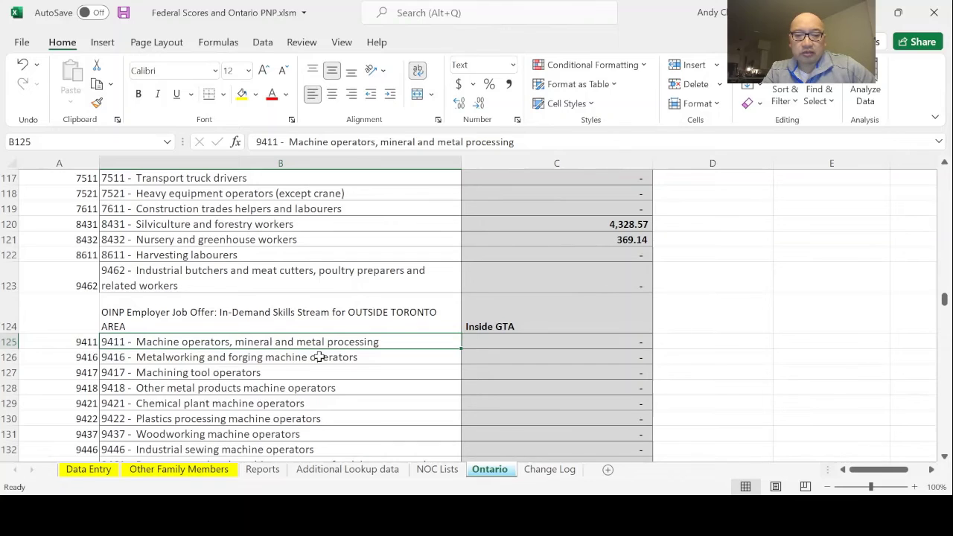
key(Down)
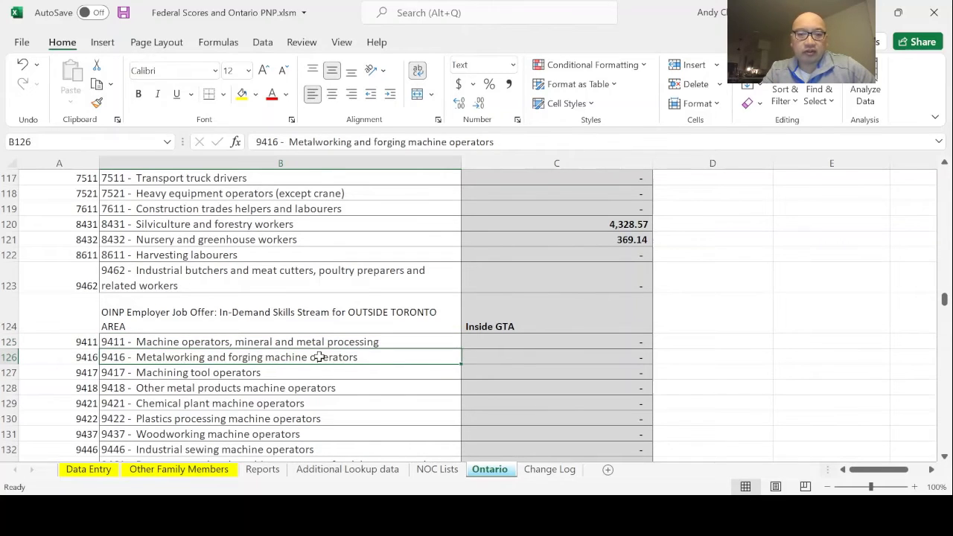
key(Up)
key(Up)
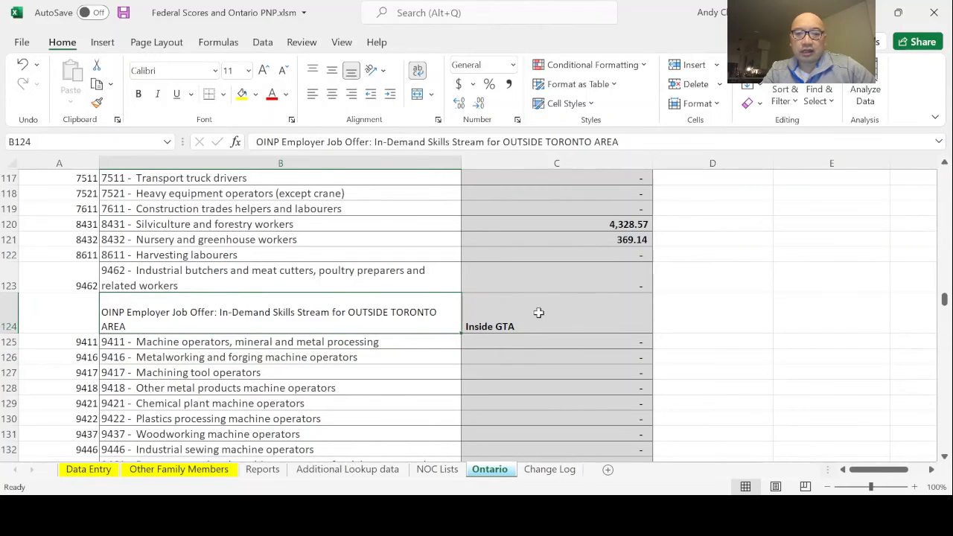
click(539, 313)
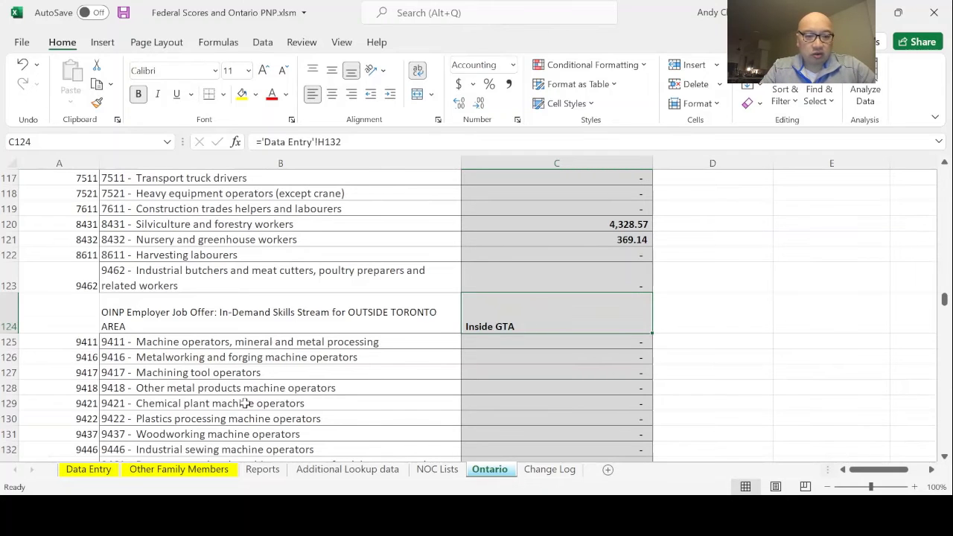
Step: Find the Location of Job Offer answer in H132 under Ontario Specific Questions on the Data Entry sheet
click(106, 477)
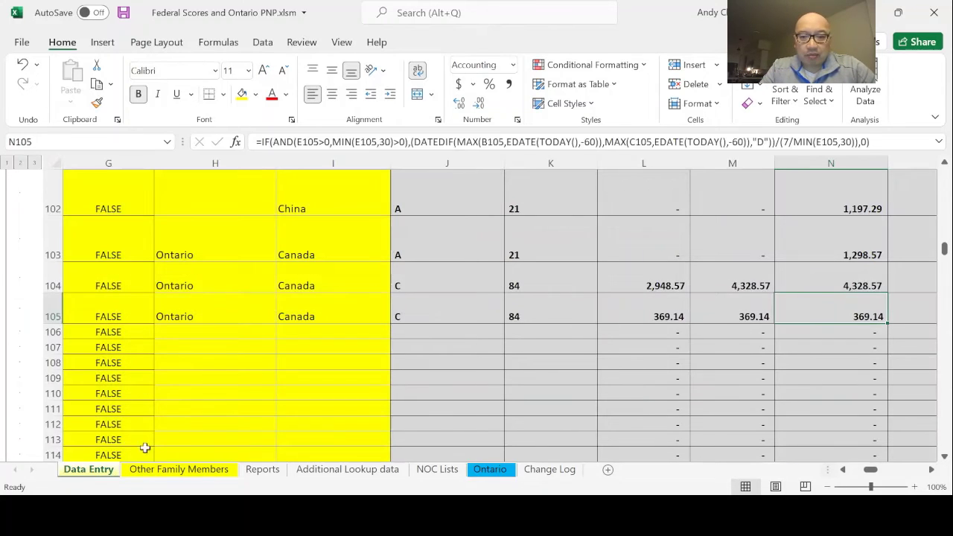
click(253, 395)
key(Left)
key(Left)
key(Down)
key(Left)
key(Down)
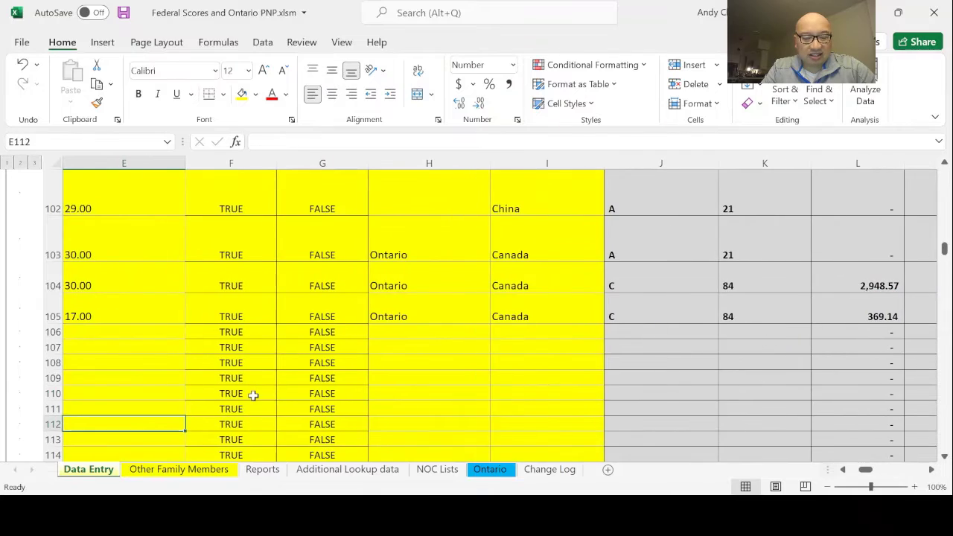
key(Down)
key(Down)
key(Down)
key(Down)
key(Down)
key(Down)
key(Down)
key(Down)
key(Down)
key(Down)
key(Down)
key(Left)
key(Down)
key(Down)
key(Down)
key(Down)
key(Down)
key(Right)
key(Right)
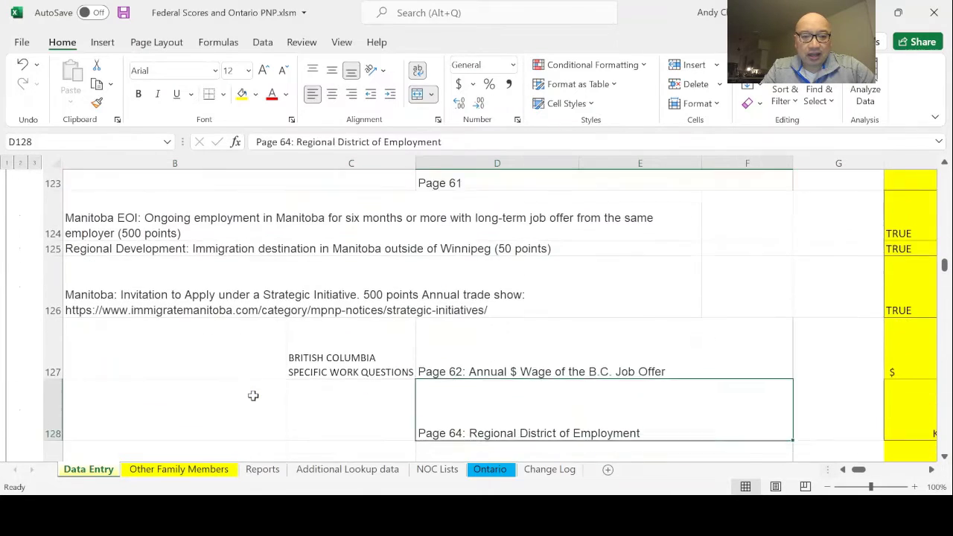
key(Left)
key(Left)
key(Left)
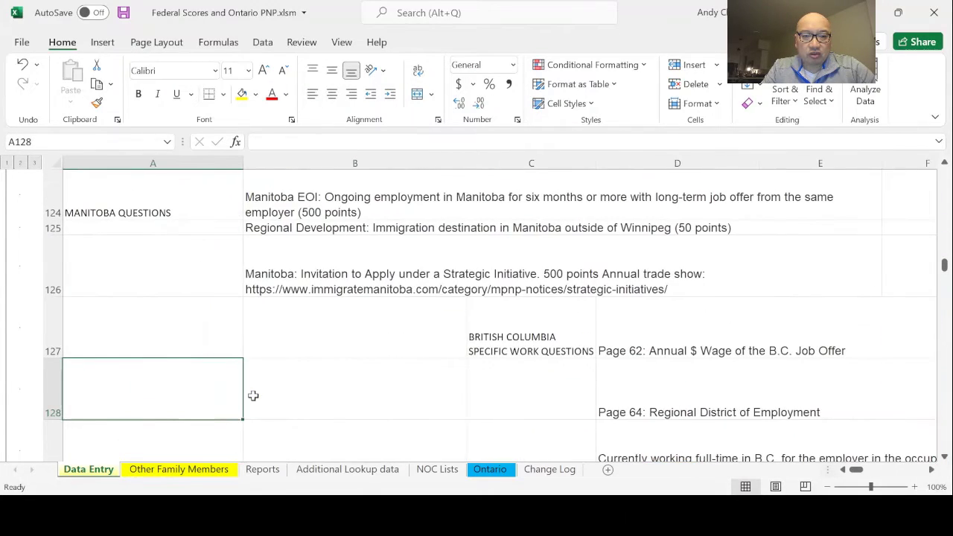
key(Up)
key(Up)
key(Up)
key(Up)
key(Up)
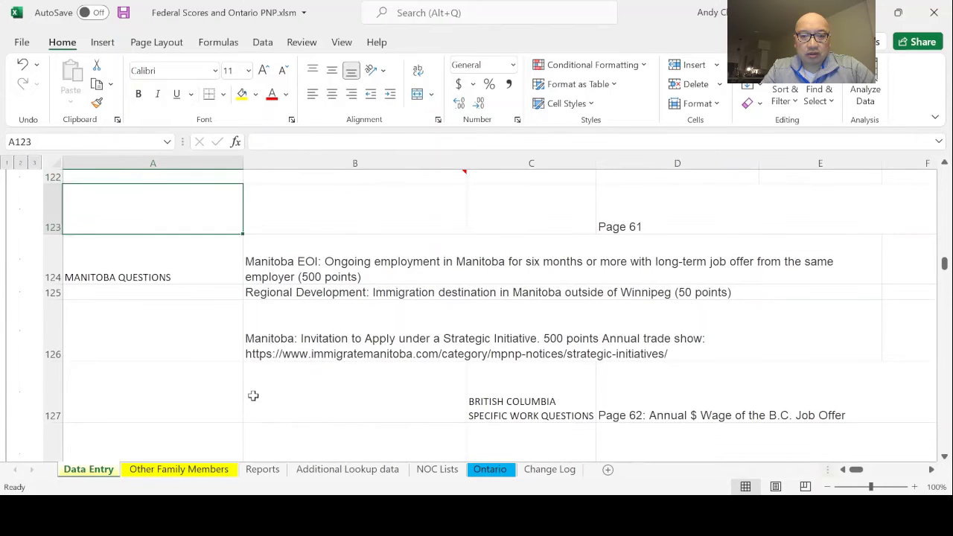
key(Down)
key(Down)
key(Down)
key(Down)
key(Down)
key(Down)
key(Down)
key(Down)
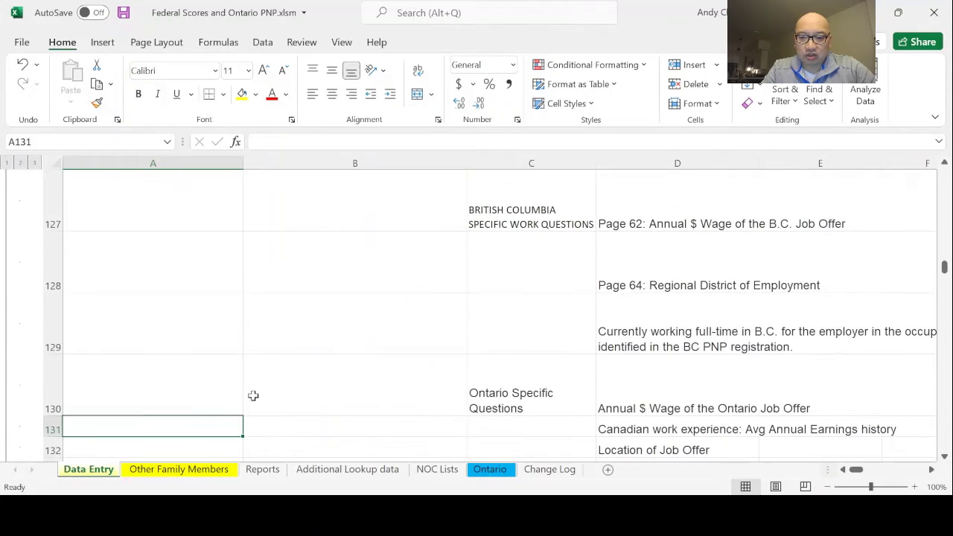
key(Down)
key(Right)
key(Right)
key(Right)
key(Right)
key(Right)
key(Right)
key(Right)
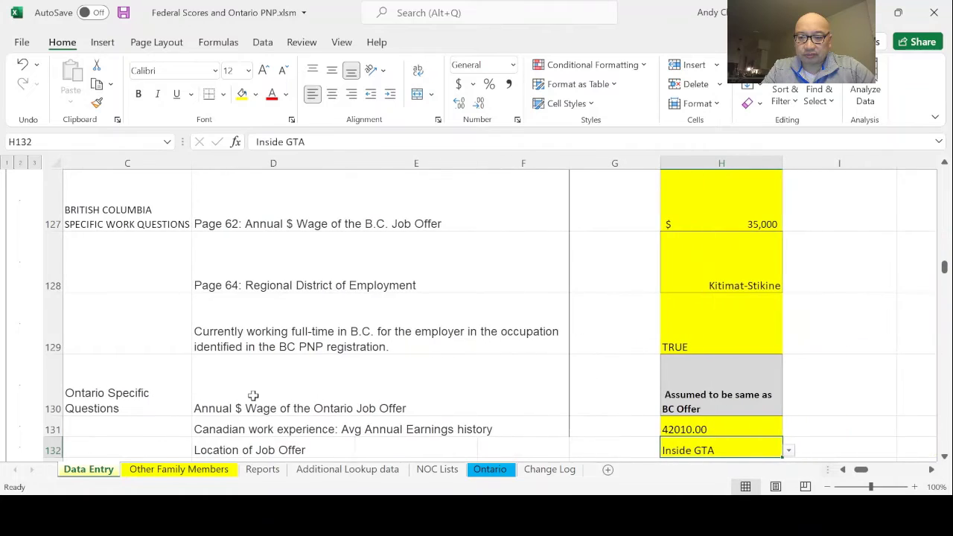
scroll(253, 395, down, 1)
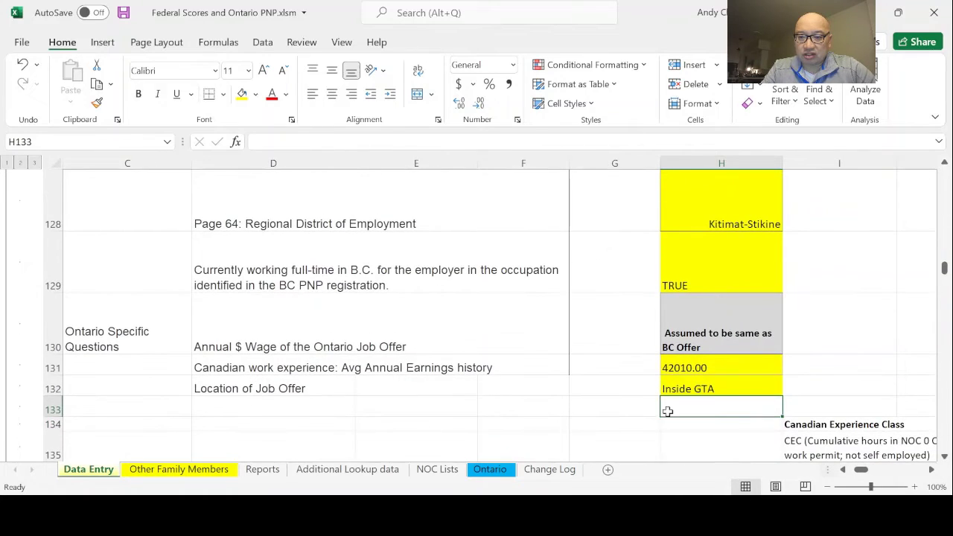
click(718, 389)
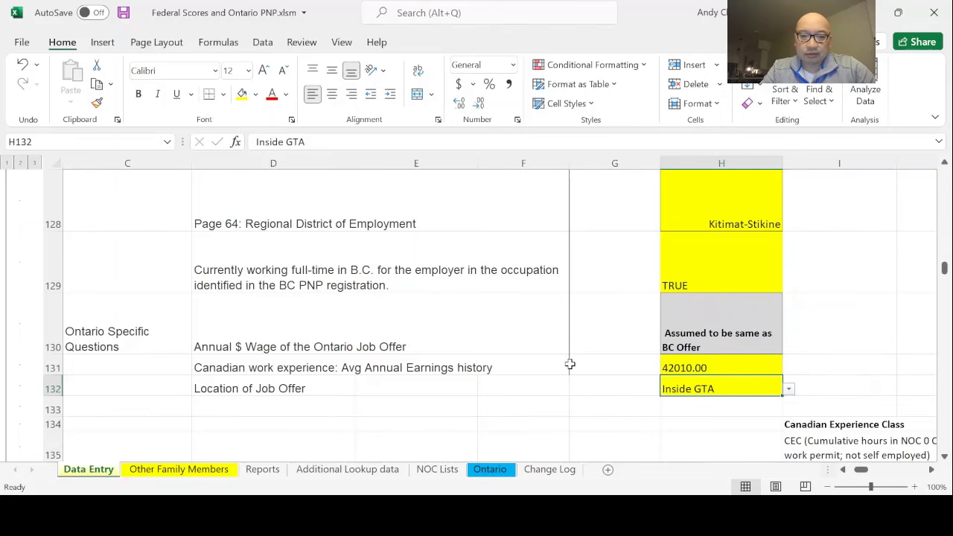
Step: Check the outside-Toronto occupation hours in C125 to C137 on the Ontario sheet against the general in-demand occupations above them
click(503, 471)
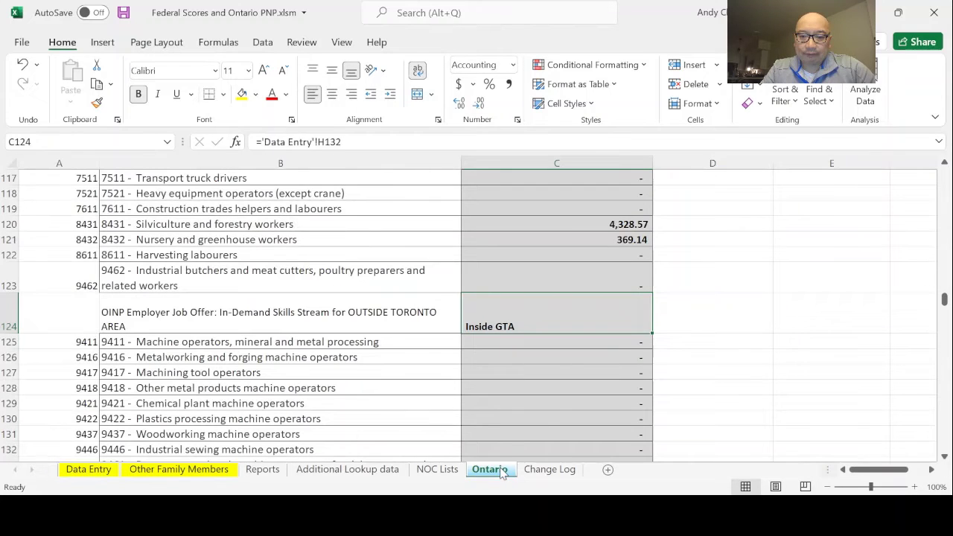
click(713, 349)
key(Down)
key(Down)
key(Down)
key(Down)
key(Down)
key(Down)
key(Down)
key(Down)
key(Down)
key(Down)
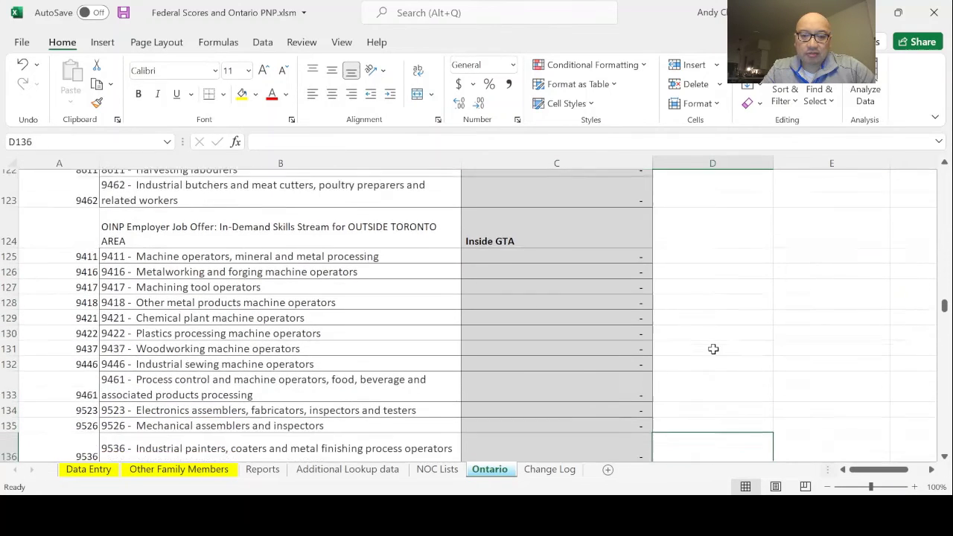
key(Down)
key(Down)
key(Up)
key(Left)
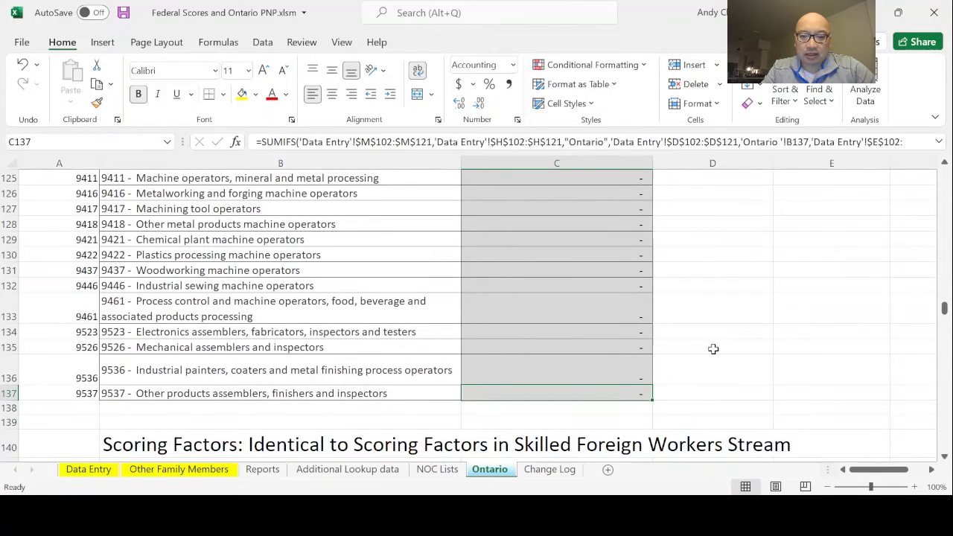
key(Up)
key(Up)
key(Up)
key(Up)
key(Up)
key(Up)
key(Up)
key(Up)
key(Up)
key(Up)
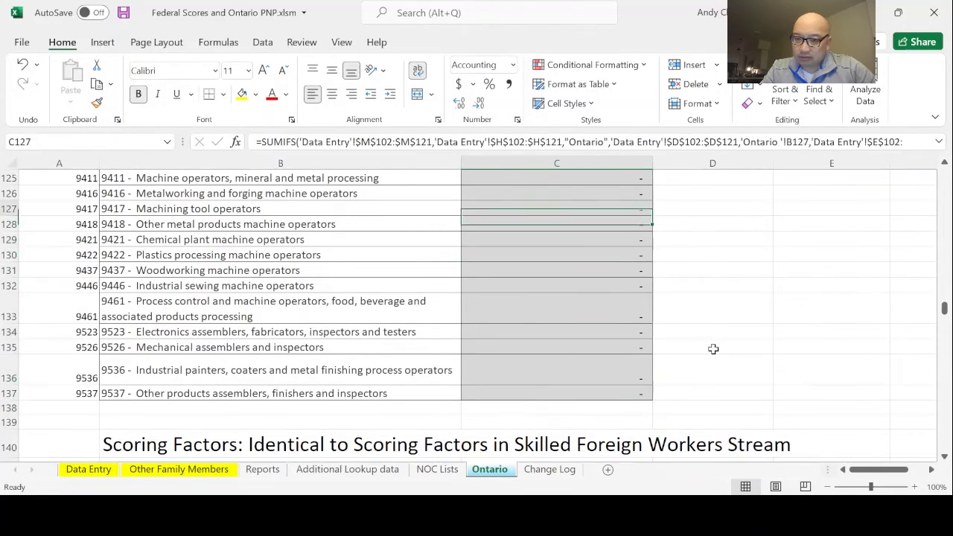
key(Up)
key(Up)
key(Up)
key(Up)
key(Up)
key(Up)
key(Up)
key(Up)
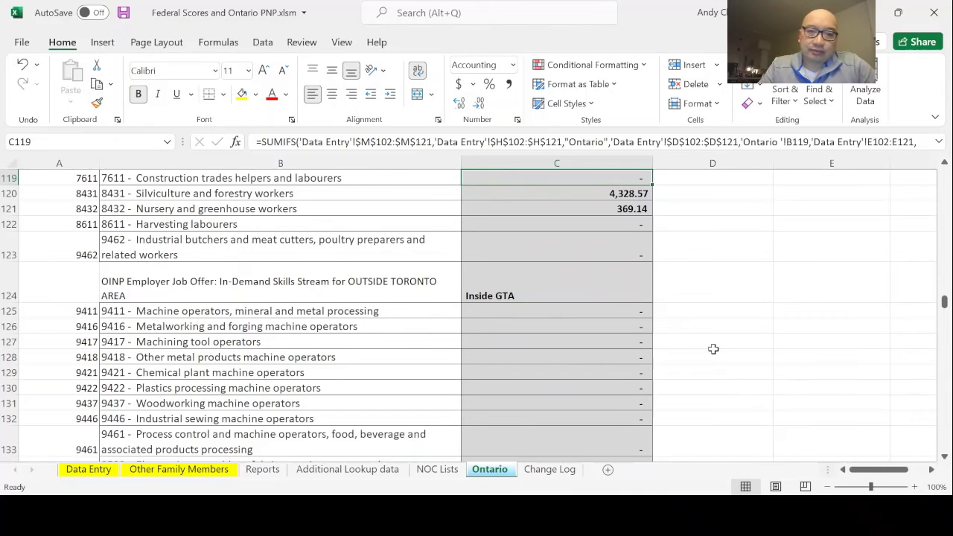
Step: Look over the end of the outside-Toronto occupation list and the Scoring Factors heading in row 140 of the Ontario sheet
click(710, 314)
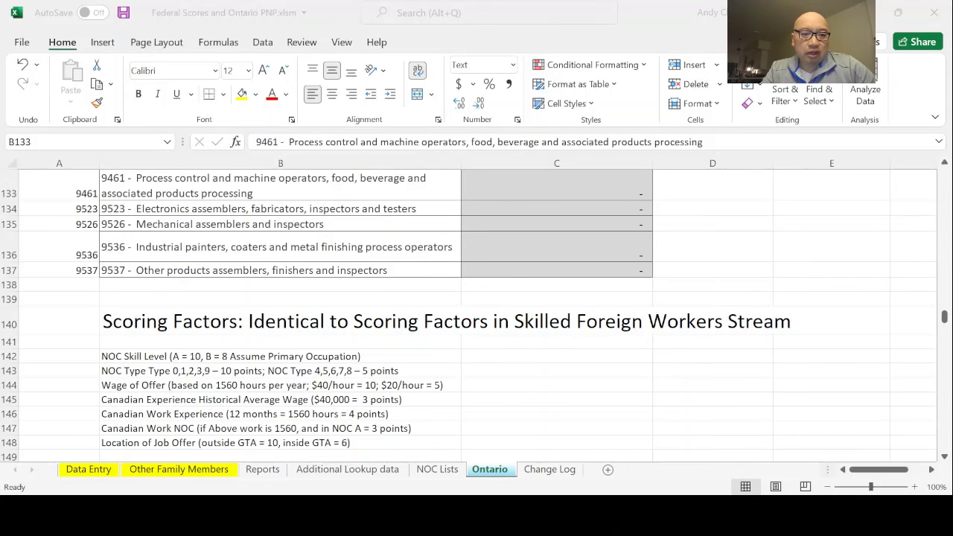
key(Up)
key(Up)
key(Up)
key(Up)
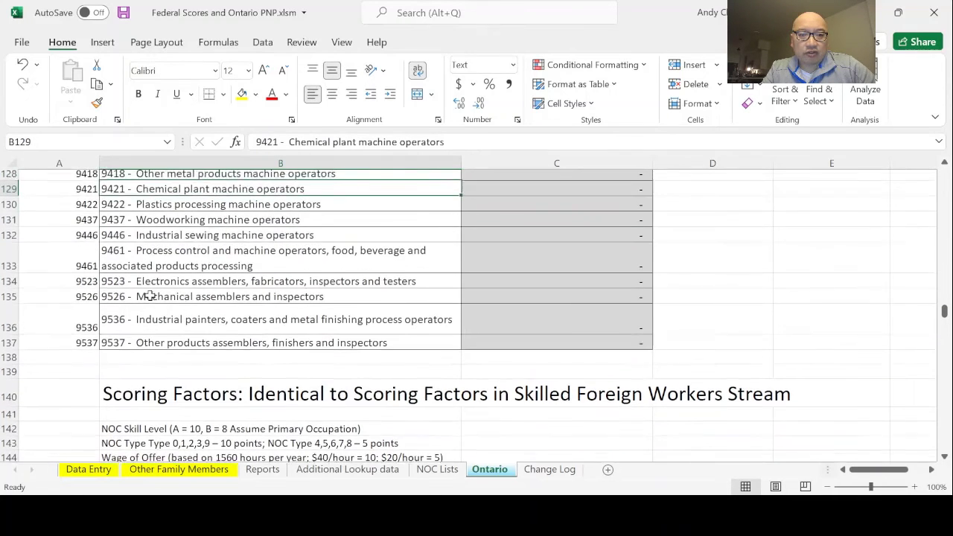
double_click(150, 296)
key(Escape)
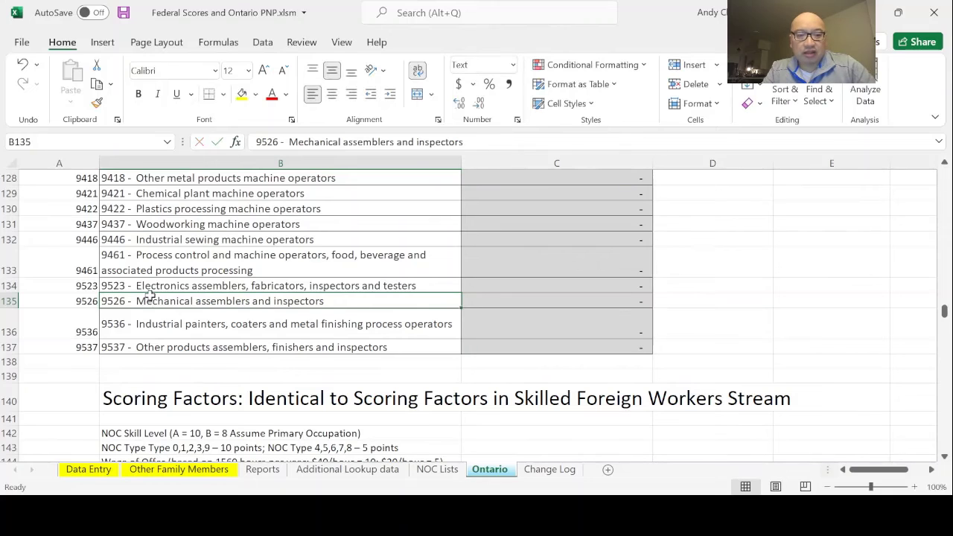
key(Down)
key(Down)
key(Down)
key(Down)
key(Down)
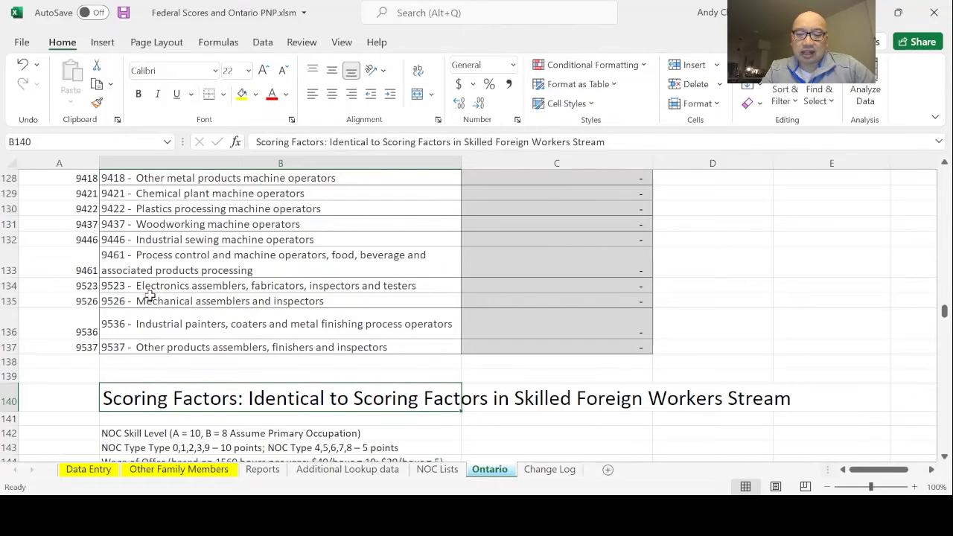
key(Down)
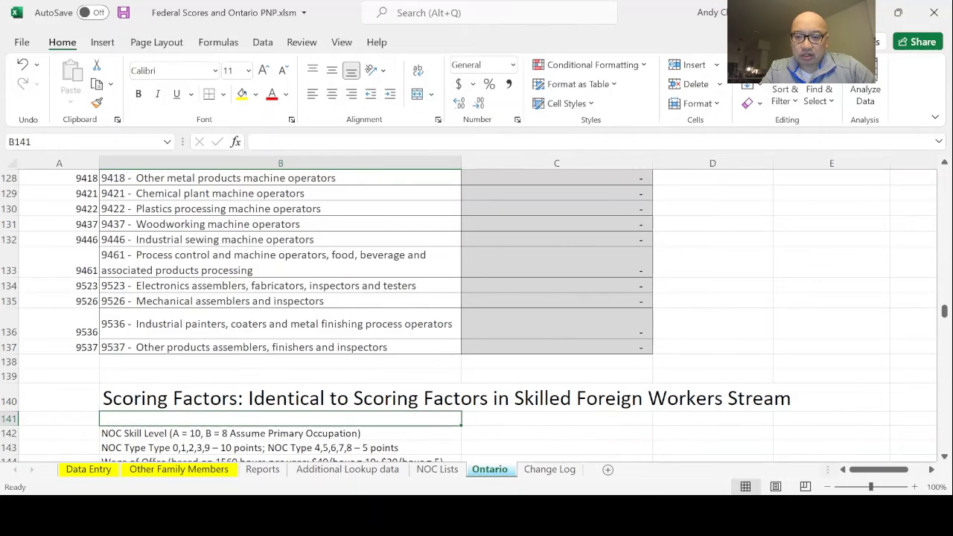
Step: Switch to the browser and examine the Employment / labour market scoring factors on the OINP In-Demand Skills stream page
key(alt+Tab)
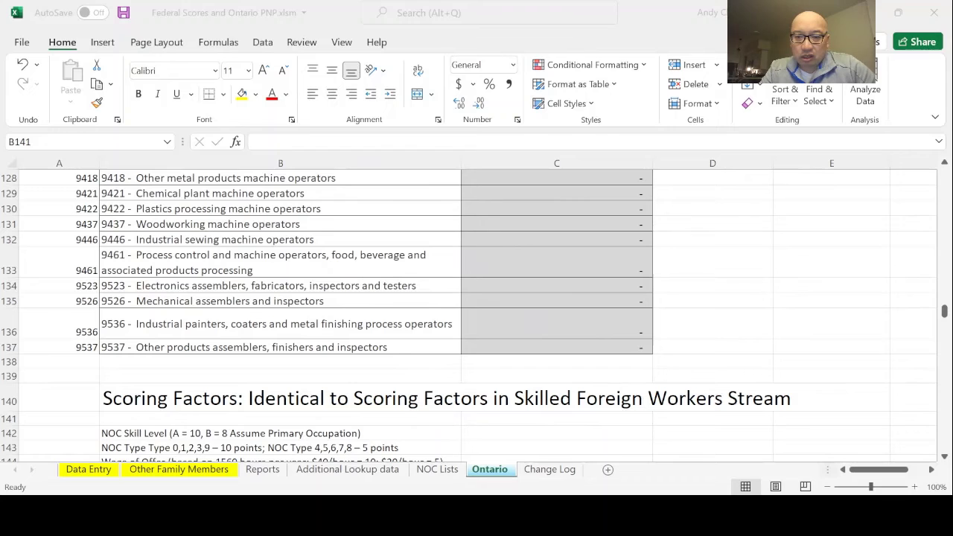
key(alt+Tab)
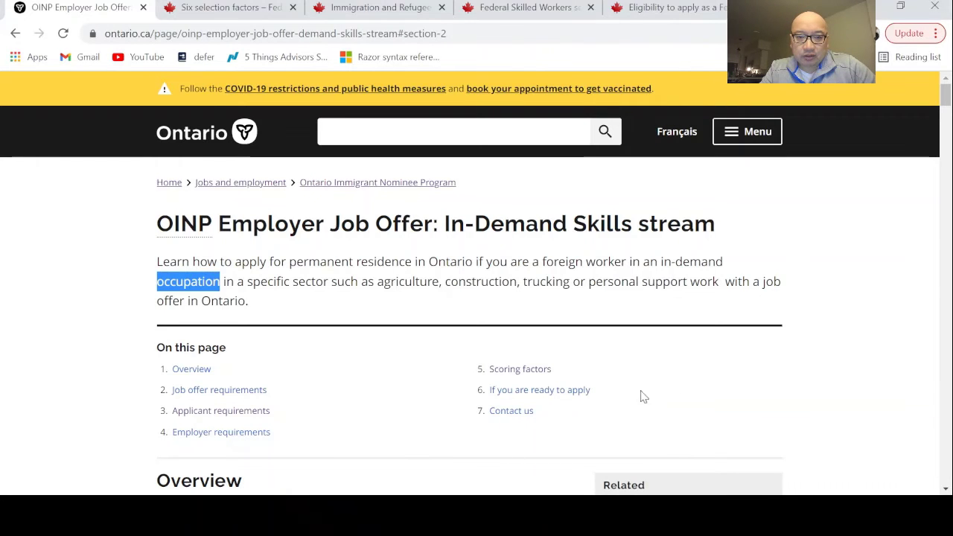
click(823, 365)
scroll(824, 364, down, 15)
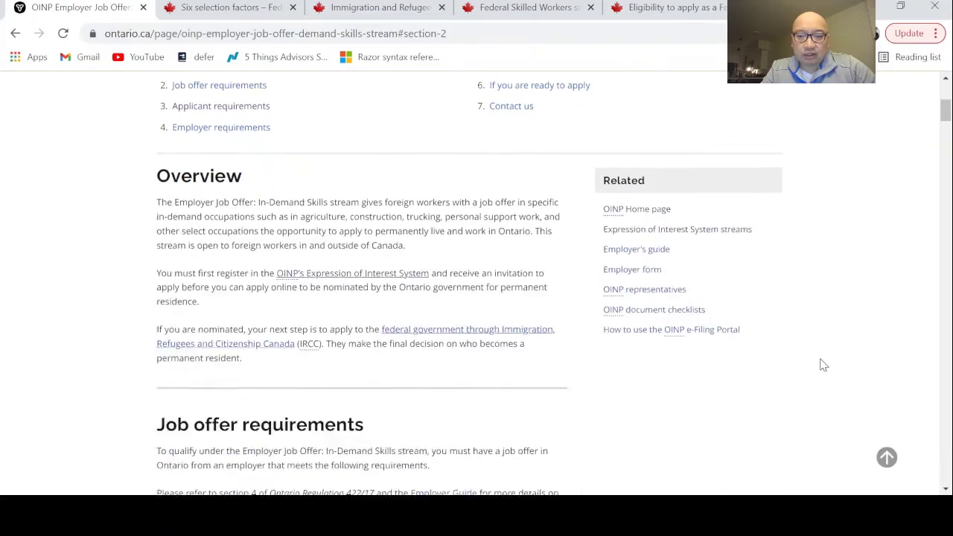
scroll(824, 365, down, 10)
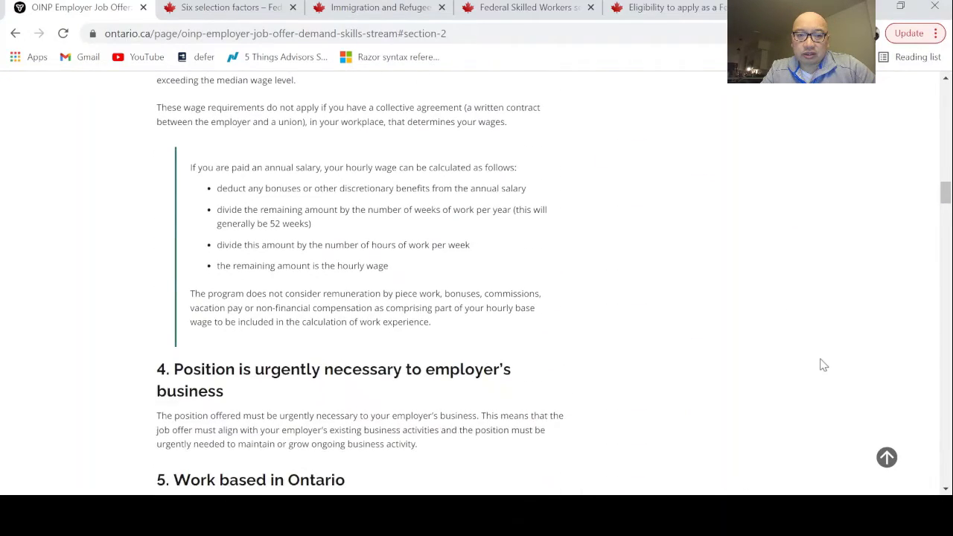
scroll(822, 364, down, 6)
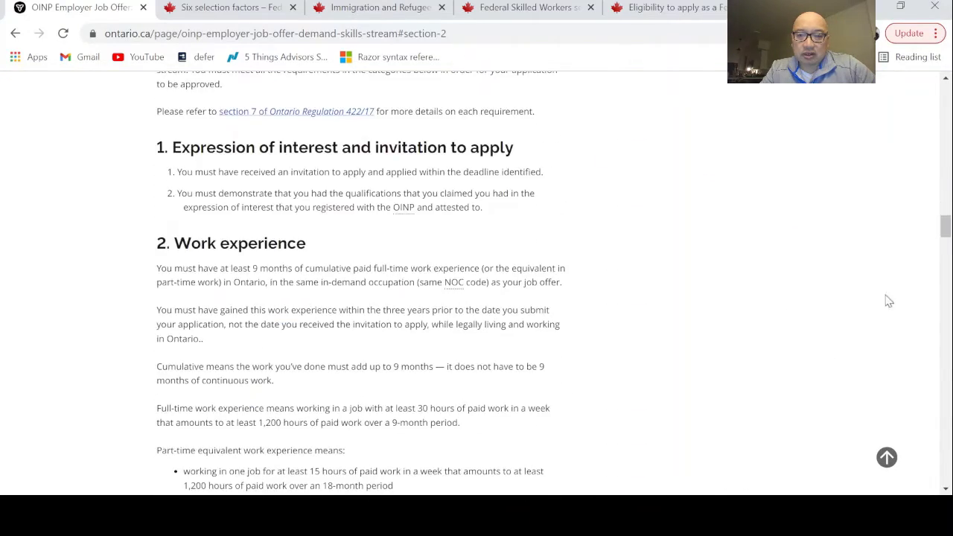
drag(946, 231, 944, 432)
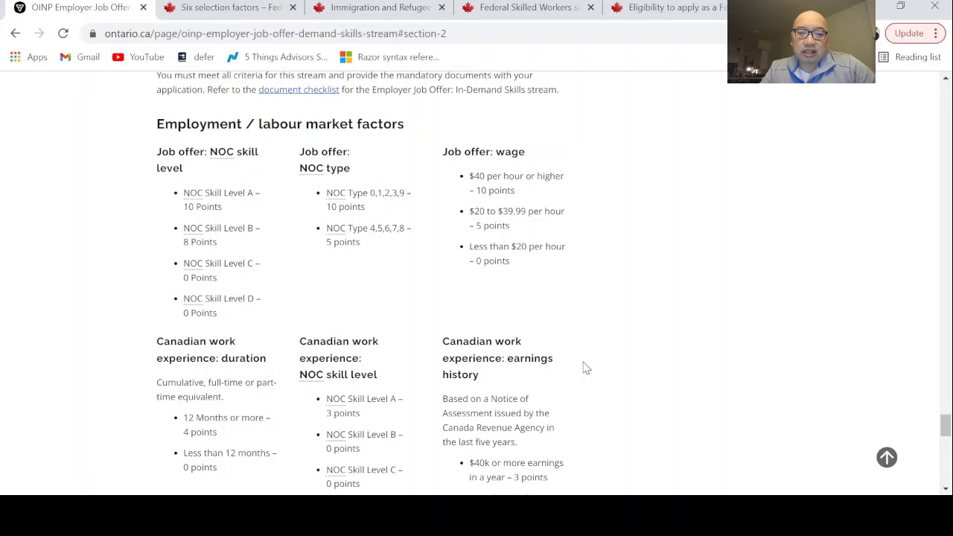
scroll(586, 368, down, 1)
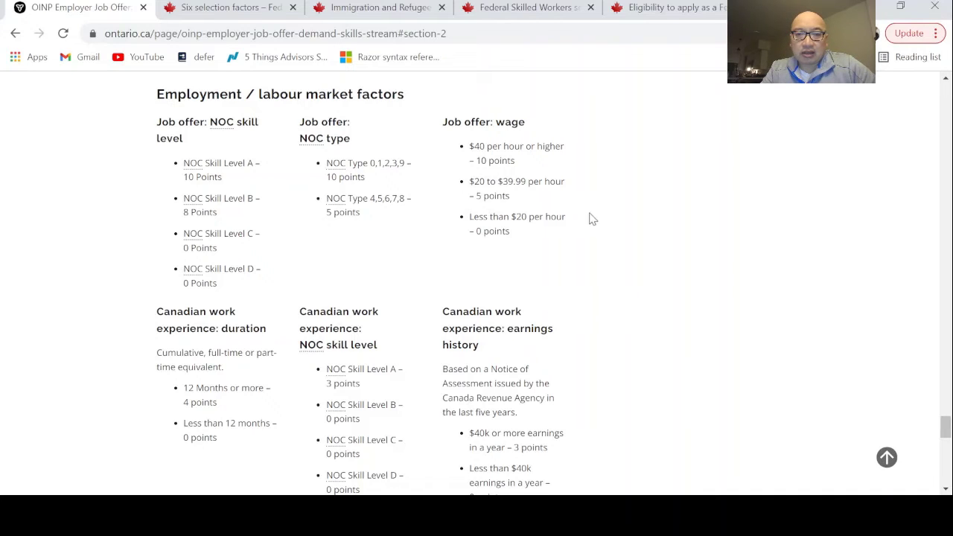
Step: Read the Canadian work experience, earnings history and Regionalization scoring factors and compare them with the job offer factors on the OINP page
scroll(638, 288, down, 2)
scroll(637, 288, down, 2)
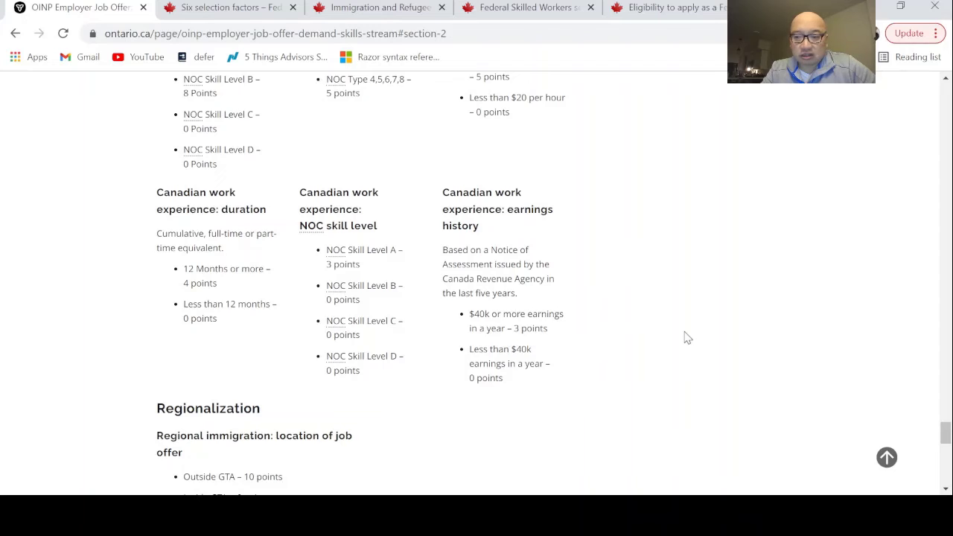
scroll(685, 336, down, 3)
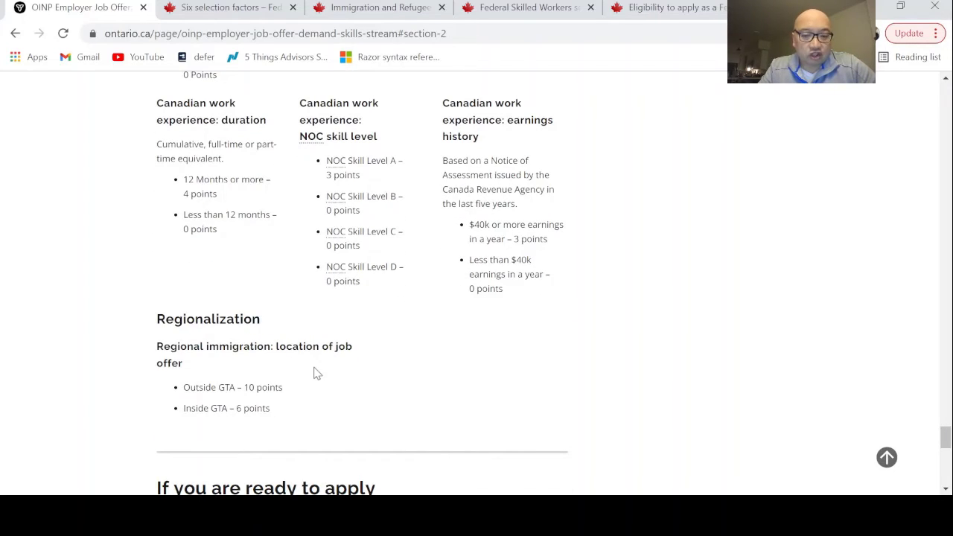
scroll(725, 420, up, 1)
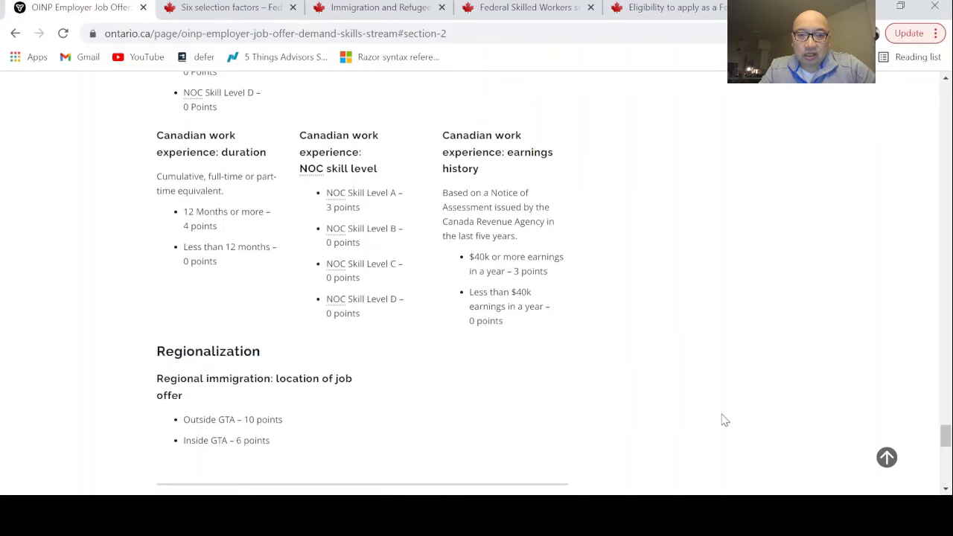
scroll(725, 420, up, 3)
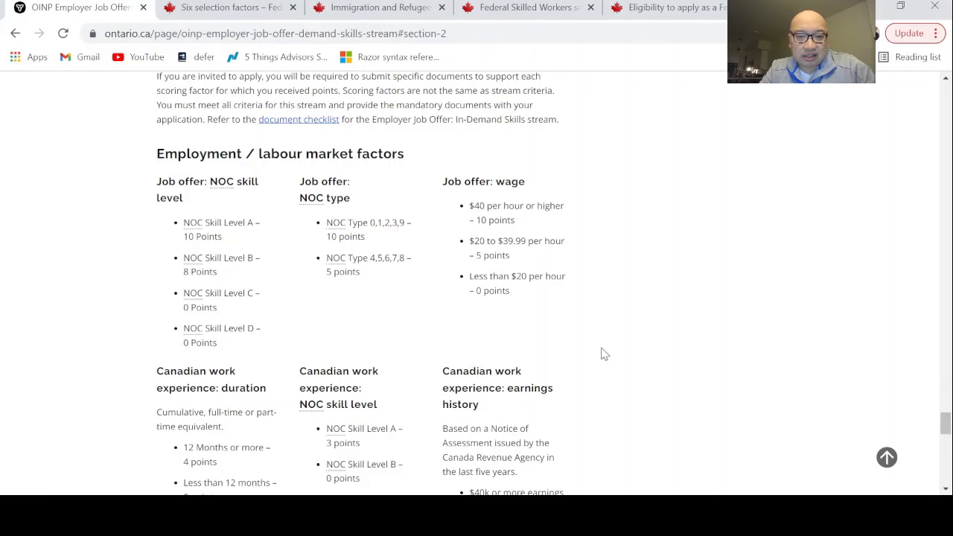
scroll(604, 355, up, 1)
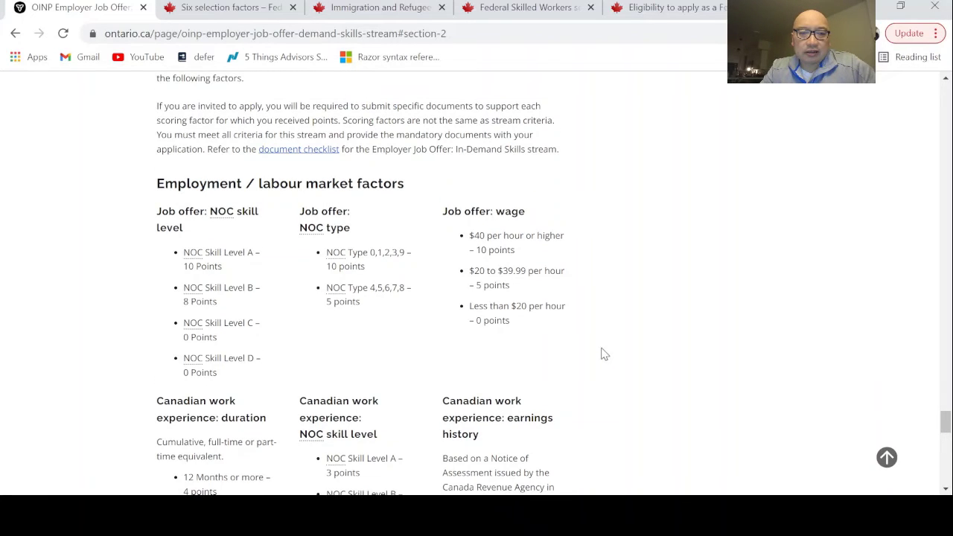
scroll(604, 354, up, 1)
scroll(604, 354, down, 3)
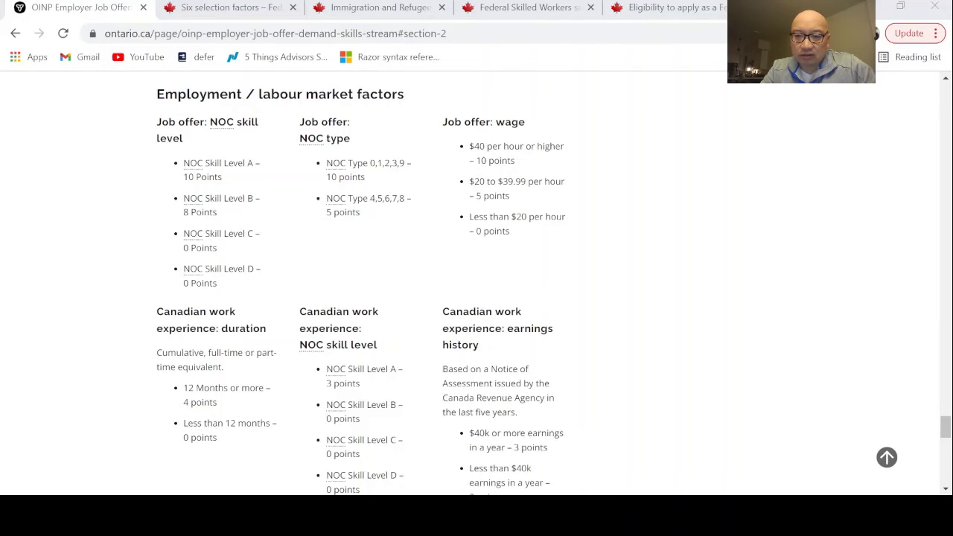
Step: Switch to the Excel workbook and review value cells C220 to C226 under Scoring Factors for In-Demand and Foreign Worker Streams
key(alt+Tab)
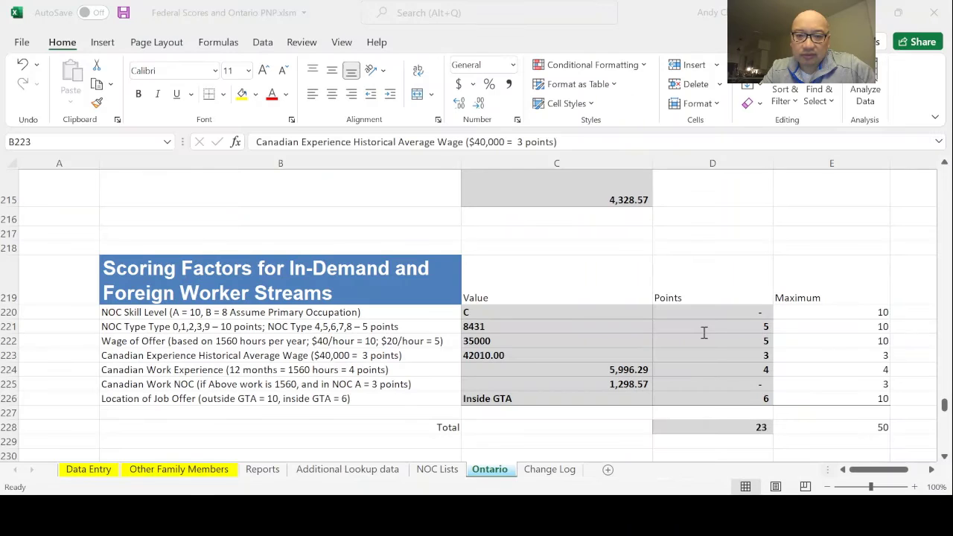
click(68, 239)
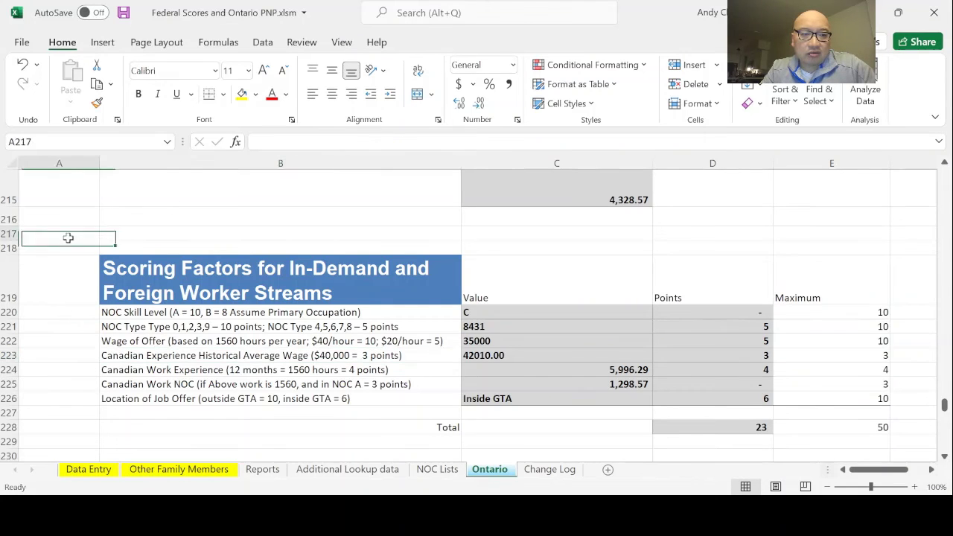
key(Right)
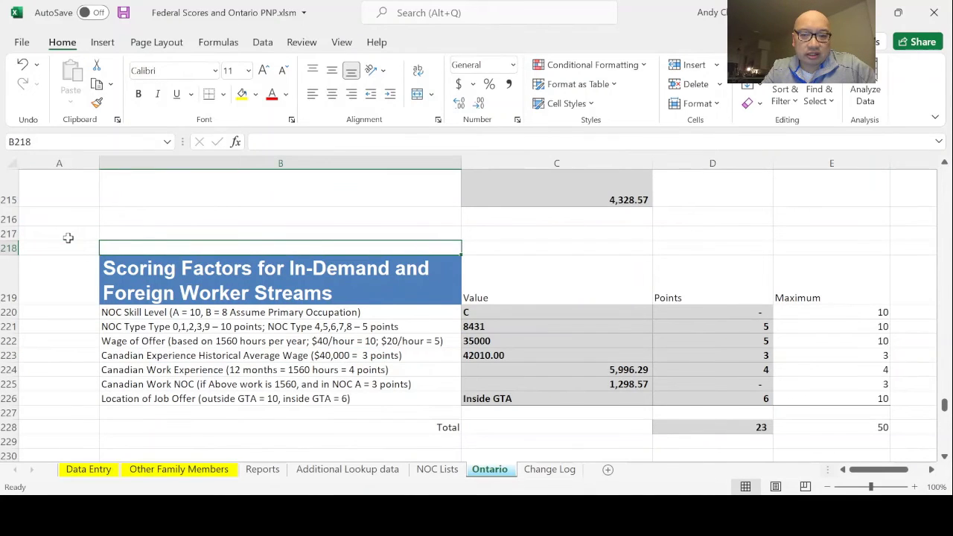
key(Right)
key(Down)
key(Down)
key(Down)
key(Down)
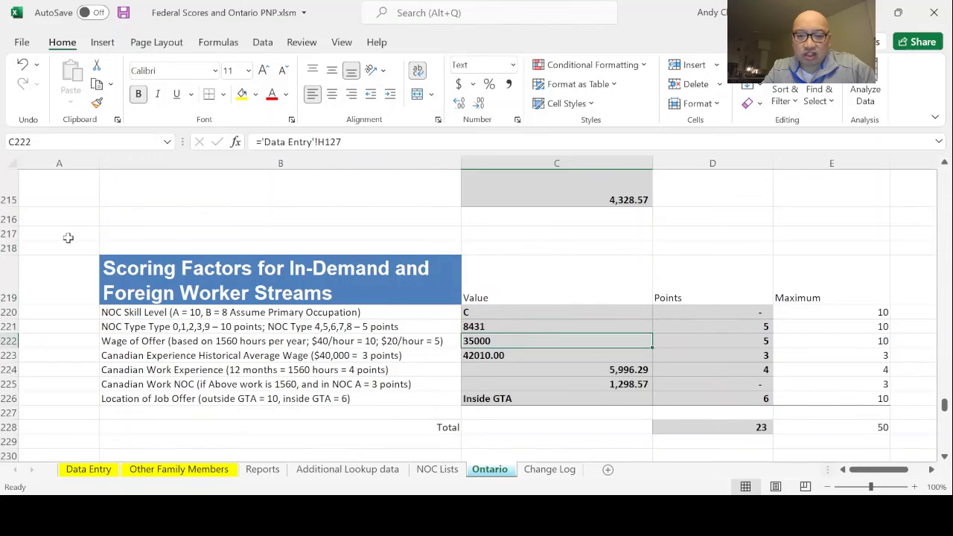
key(Down)
key(Down)
key(Down)
key(Down)
key(Up)
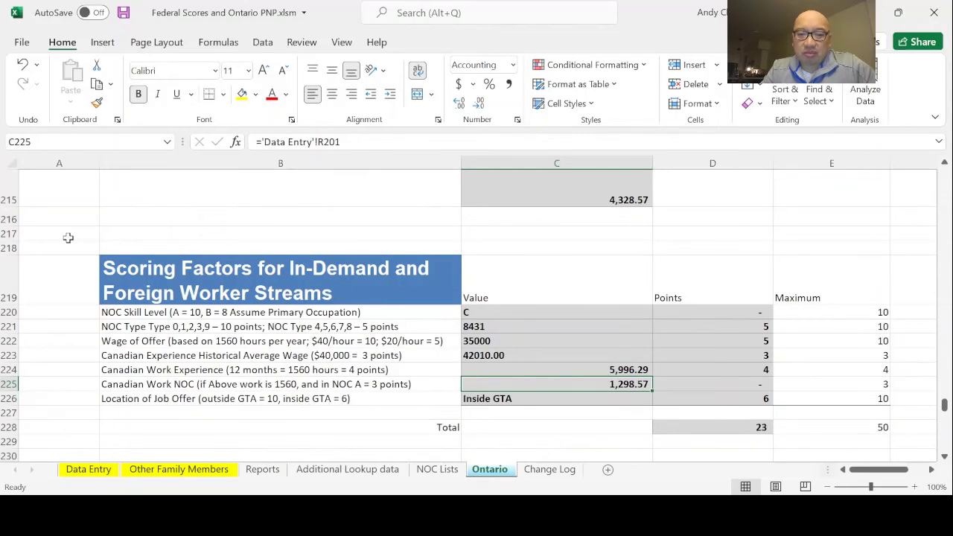
key(Up)
key(Up)
key(Up)
key(Up)
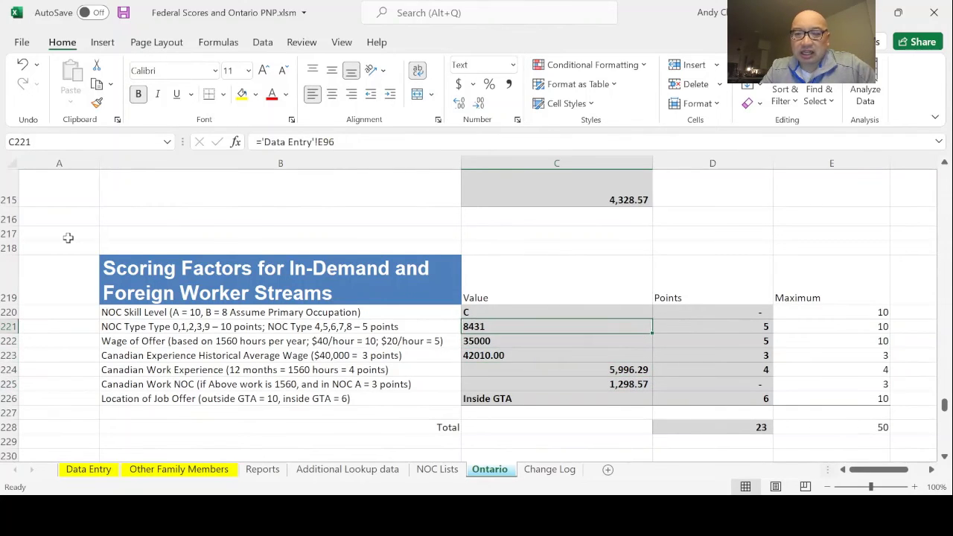
Step: Check the Wage of Offer row 222 across its description, value, points formula and maximum
key(Down)
key(Right)
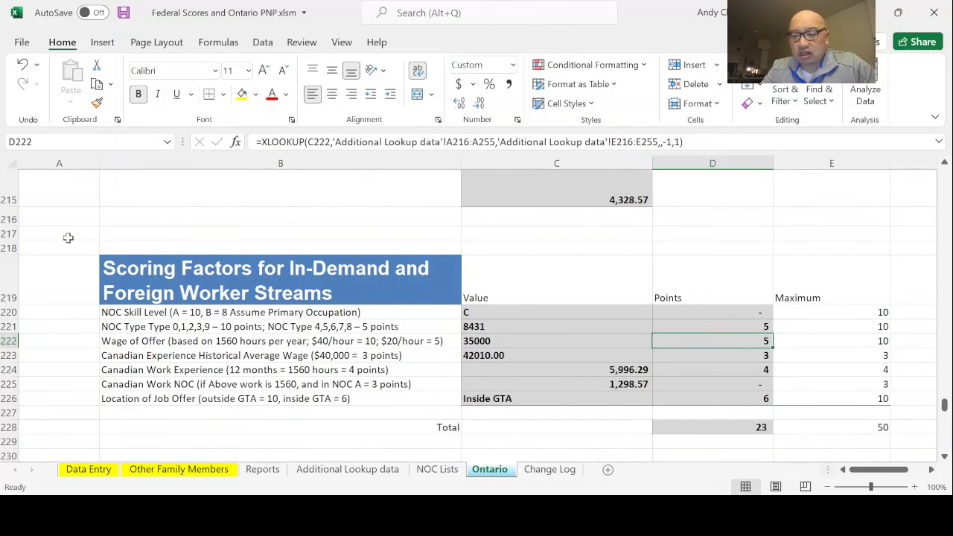
key(Right)
key(Right)
key(Left)
key(Left)
key(Left)
key(Left)
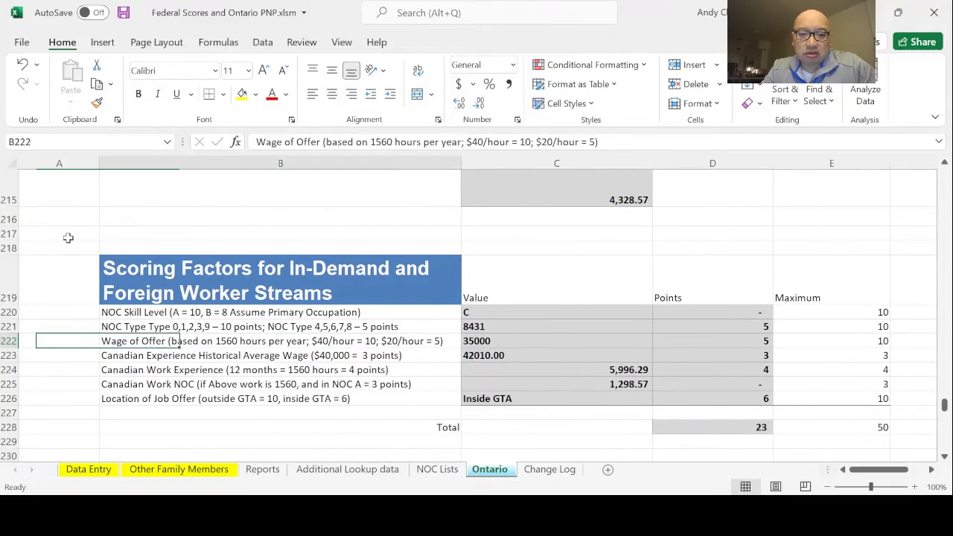
Step: Check the Canadian Work Experience hours in C224 and the points formulas in D224 and D225
key(Right)
key(Up)
key(Up)
key(Down)
key(Down)
key(Down)
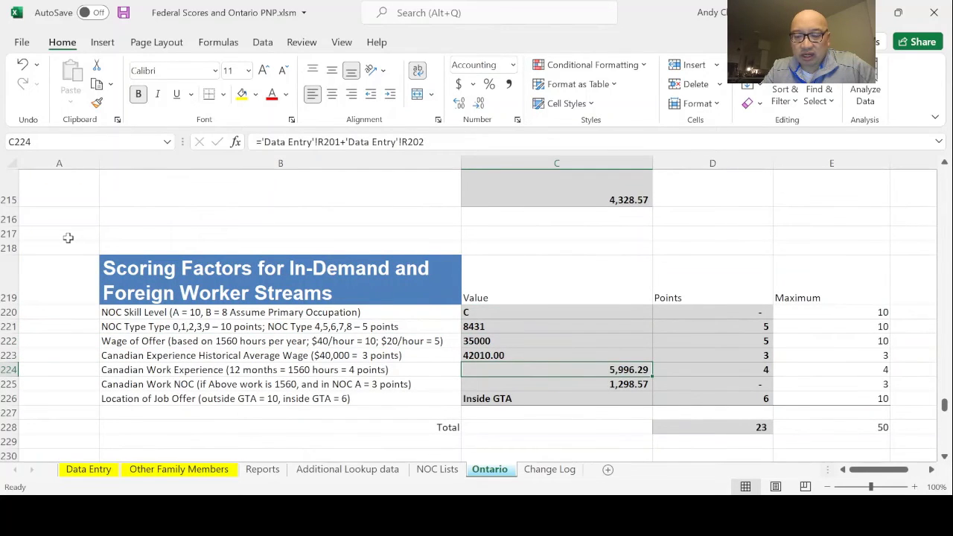
key(Right)
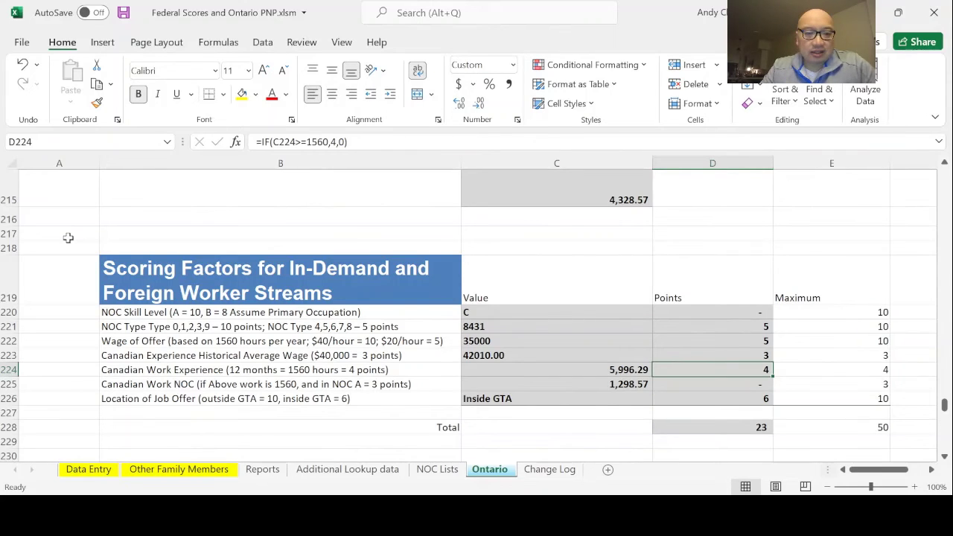
key(Down)
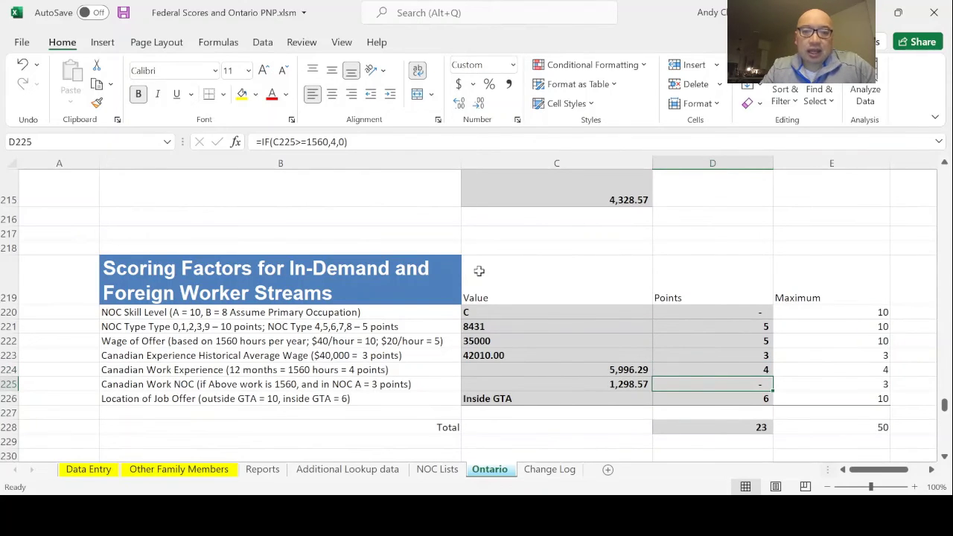
Step: Inspect the NOC Skill Level value in C220 and the NOC type, offered wage and historical wage points formulas in D221 to D223
click(524, 271)
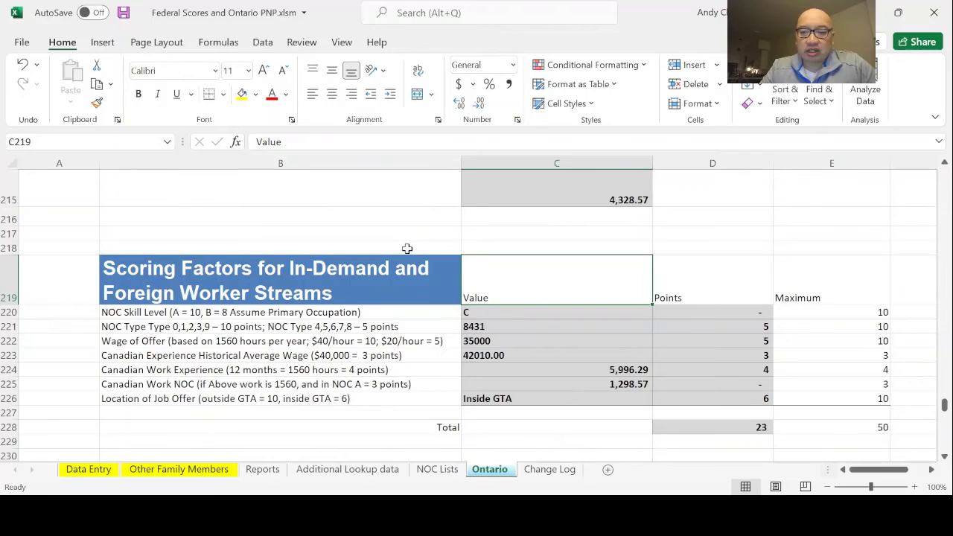
key(Down)
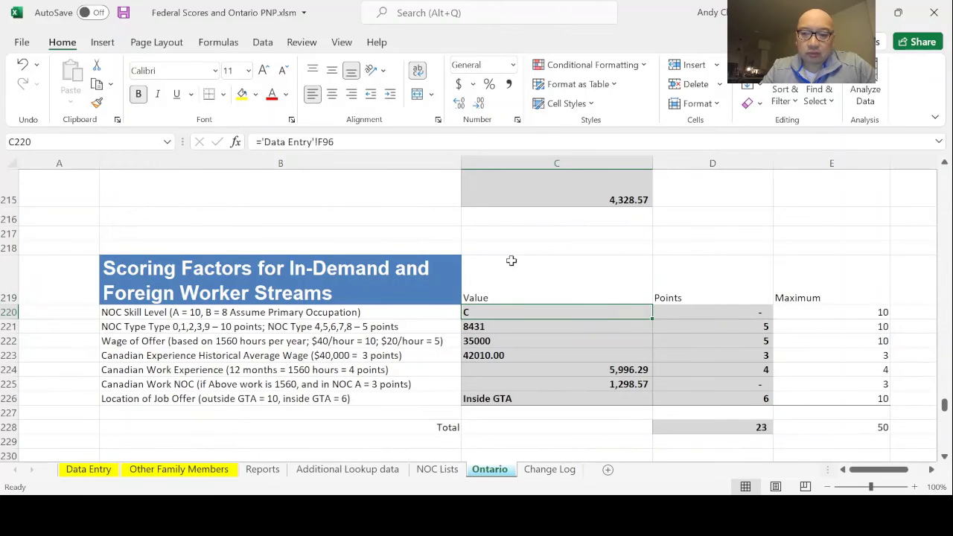
click(703, 325)
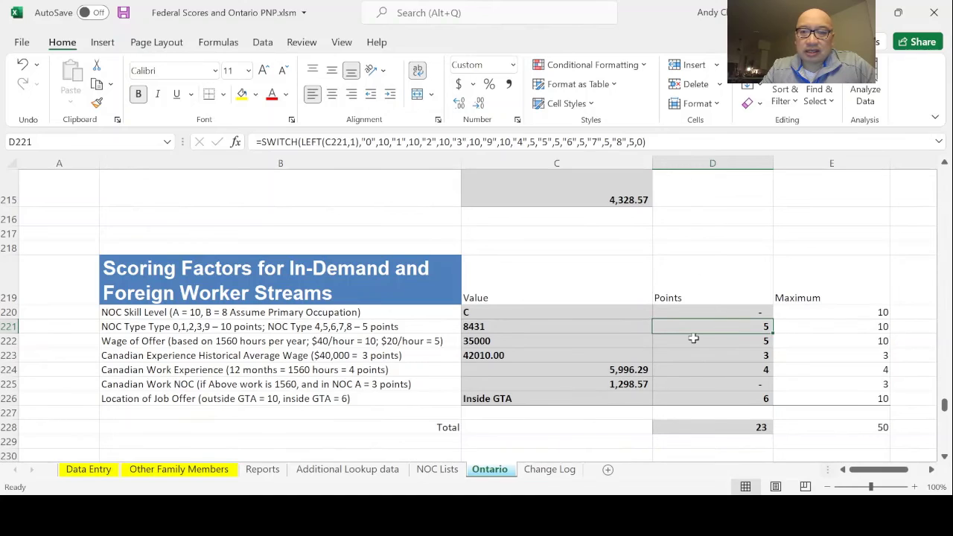
click(719, 343)
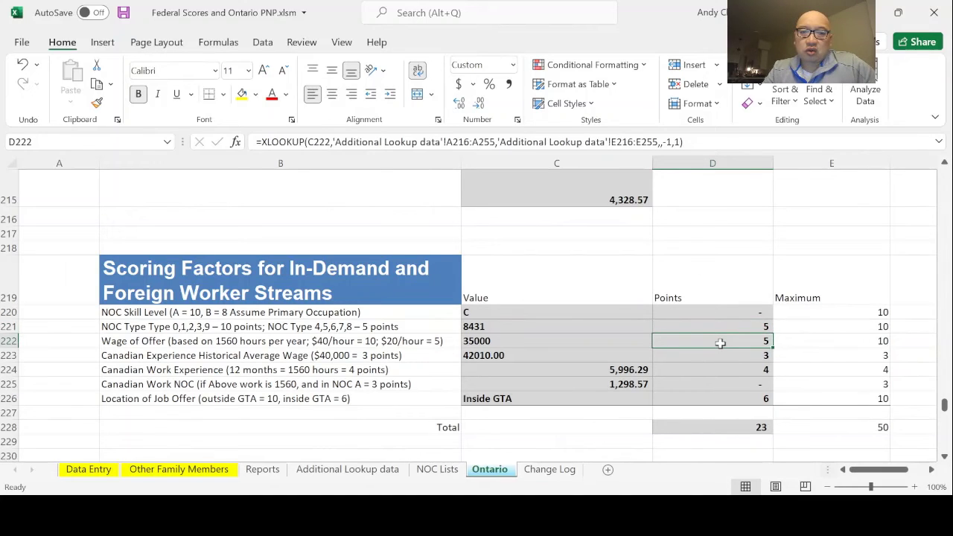
key(Up)
key(Down)
key(Down)
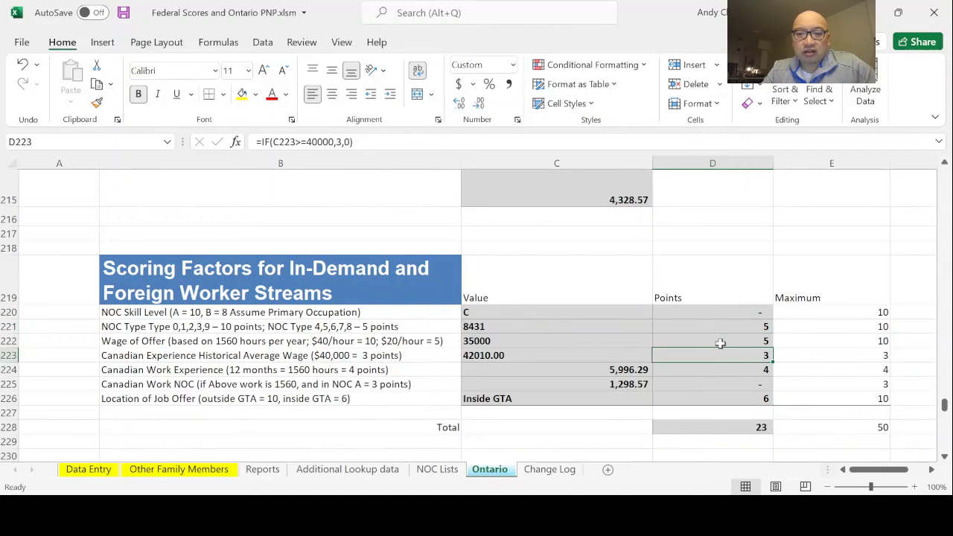
key(Up)
key(Up)
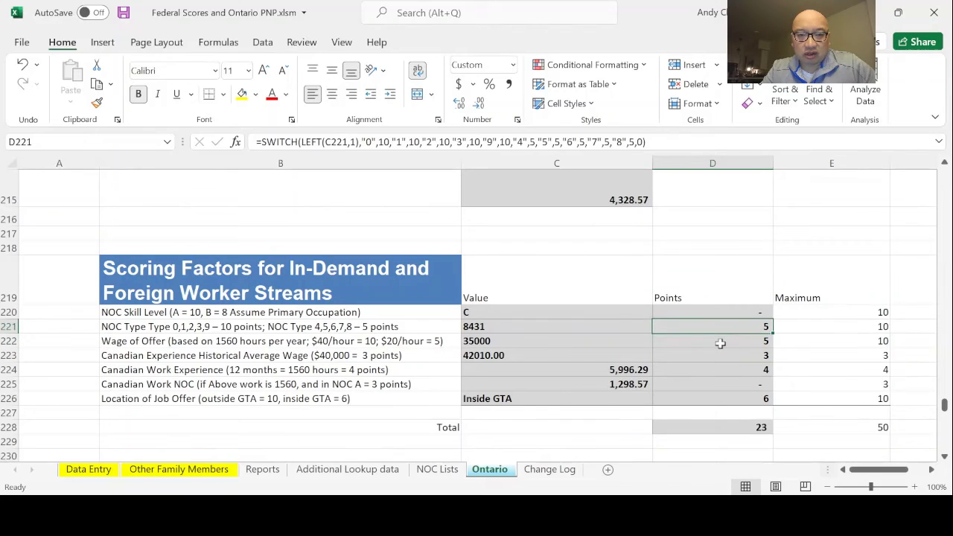
Step: Review the points formulas down to Location of Job Offer in D226 and recheck the Wage of Offer points in D222
key(Down)
key(Down)
key(Down)
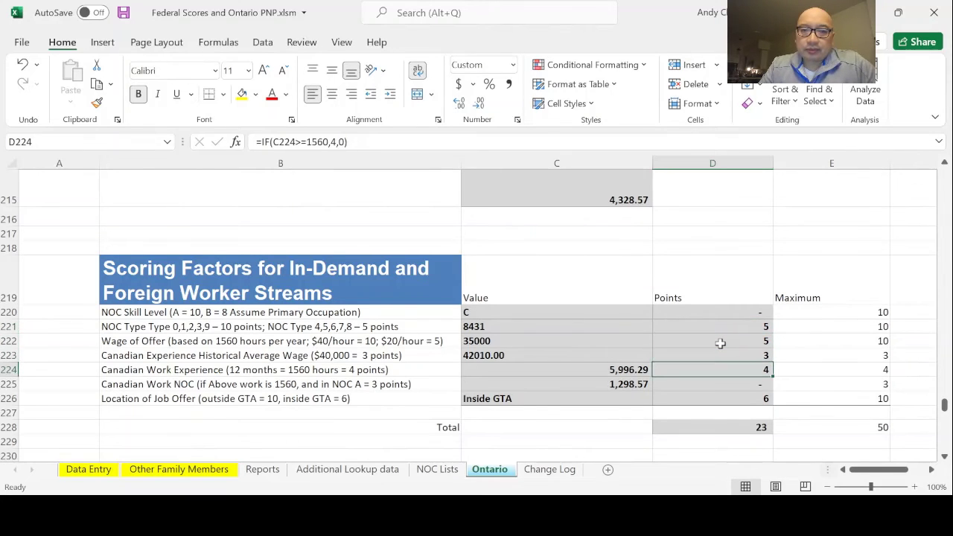
key(Down)
key(Down)
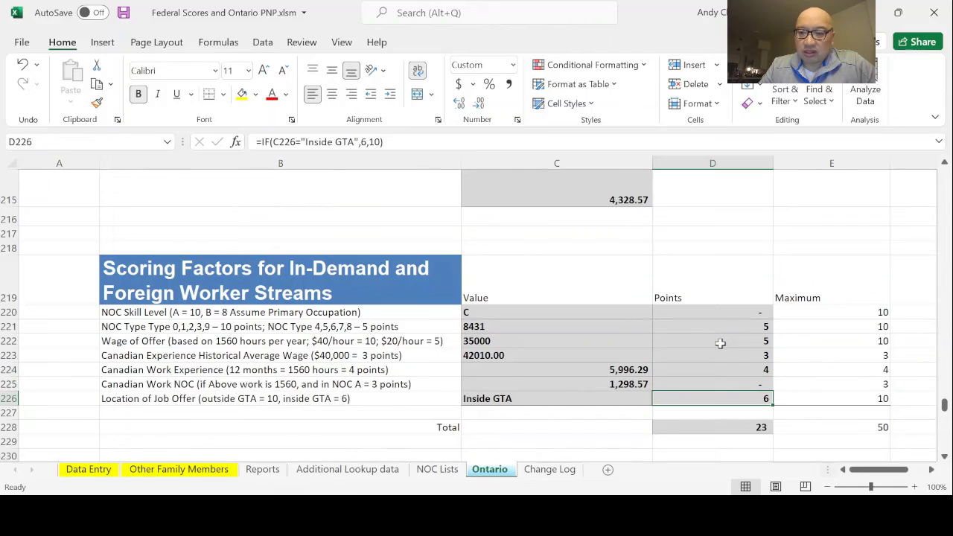
key(Up)
key(Up)
key(Up)
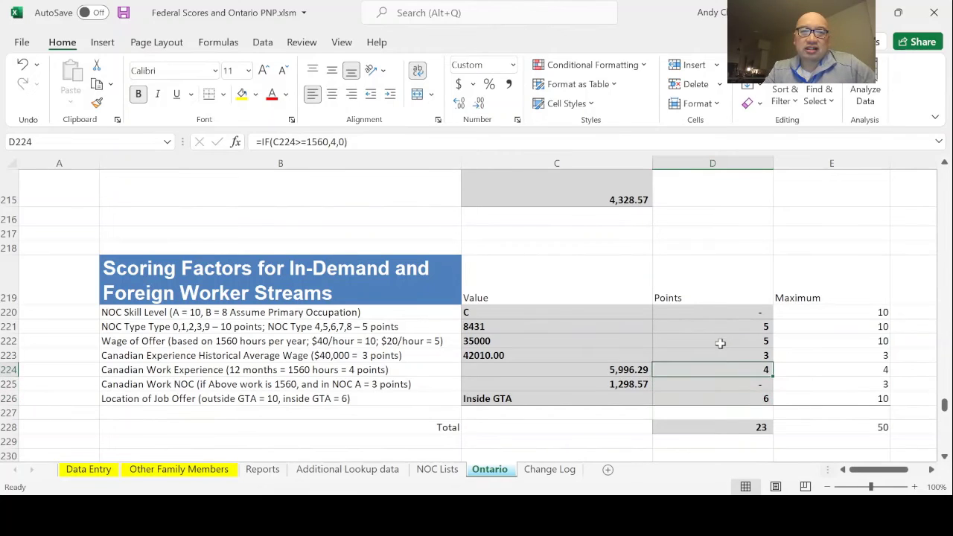
key(Up)
key(Up)
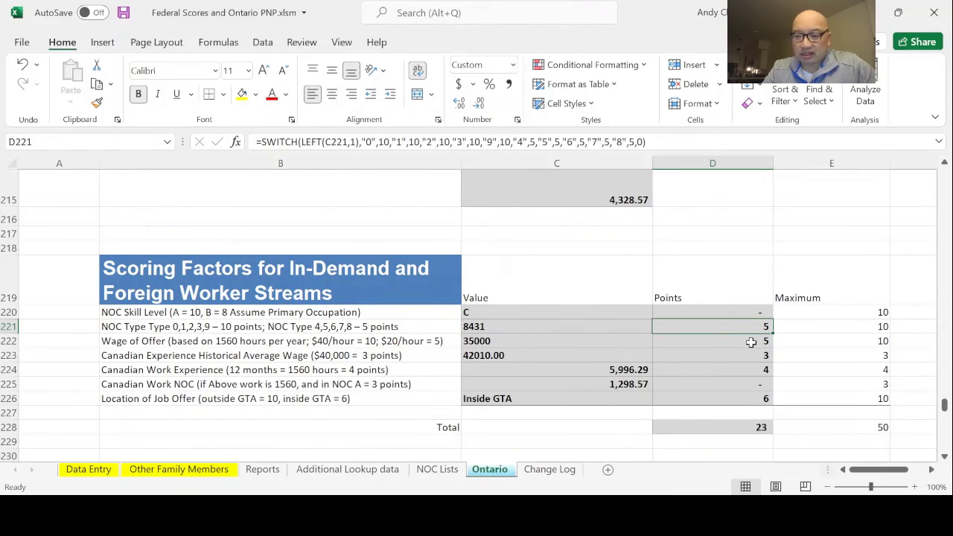
click(752, 341)
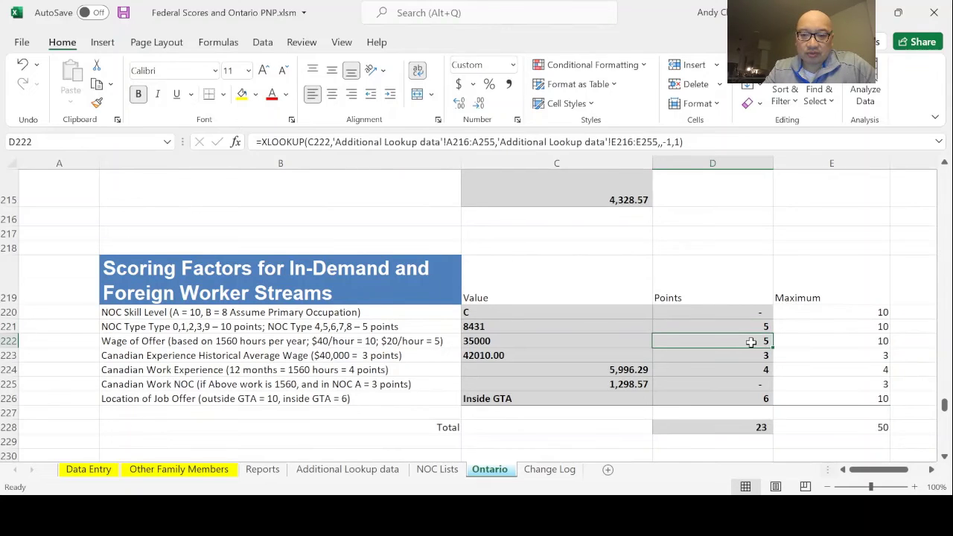
click(748, 271)
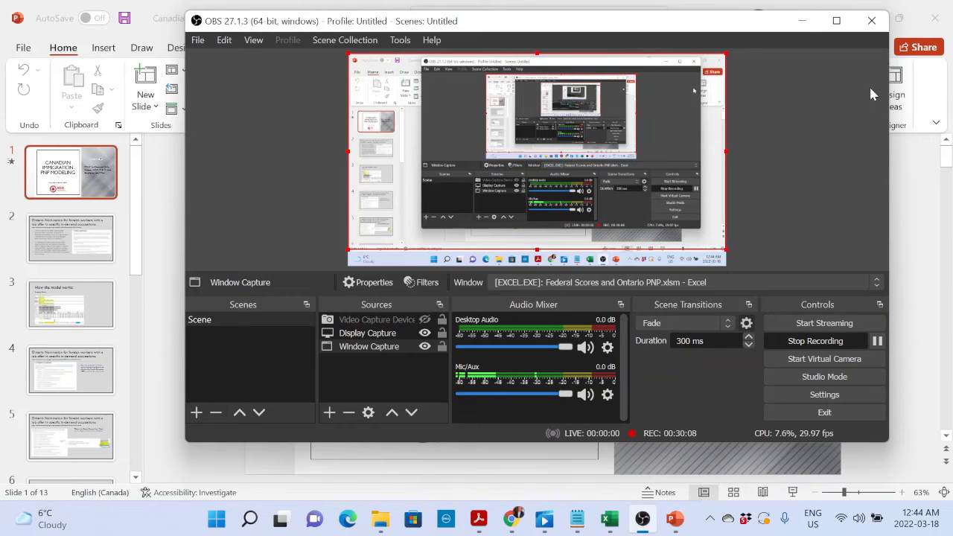
Step: Minimize the OBS window to bring up the title slide of the Canadian Immigration Modeling presentation in PowerPoint
click(803, 22)
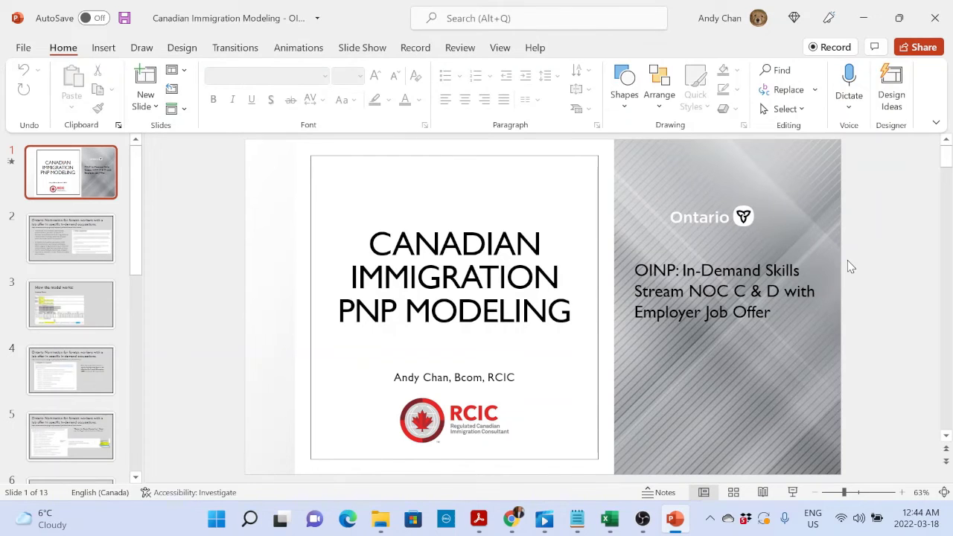
click(643, 519)
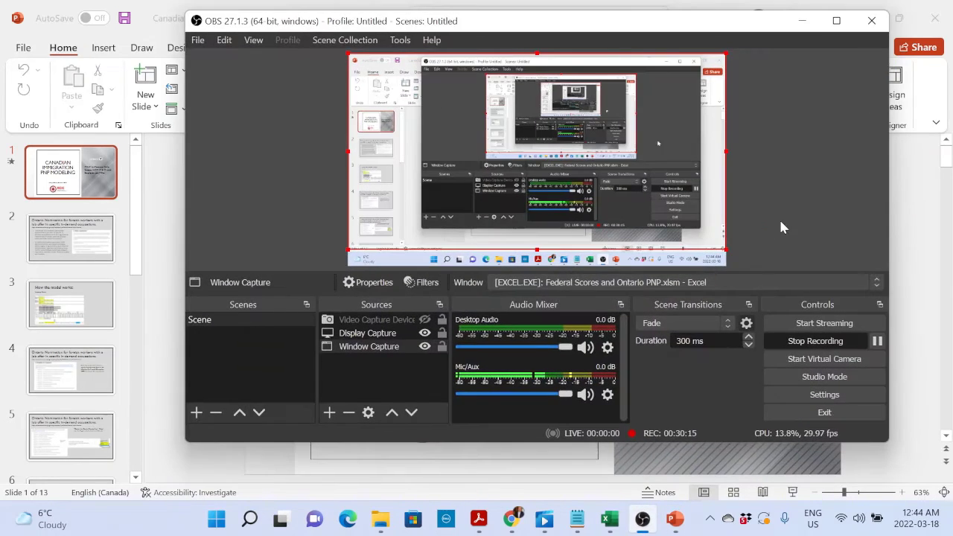
click(802, 20)
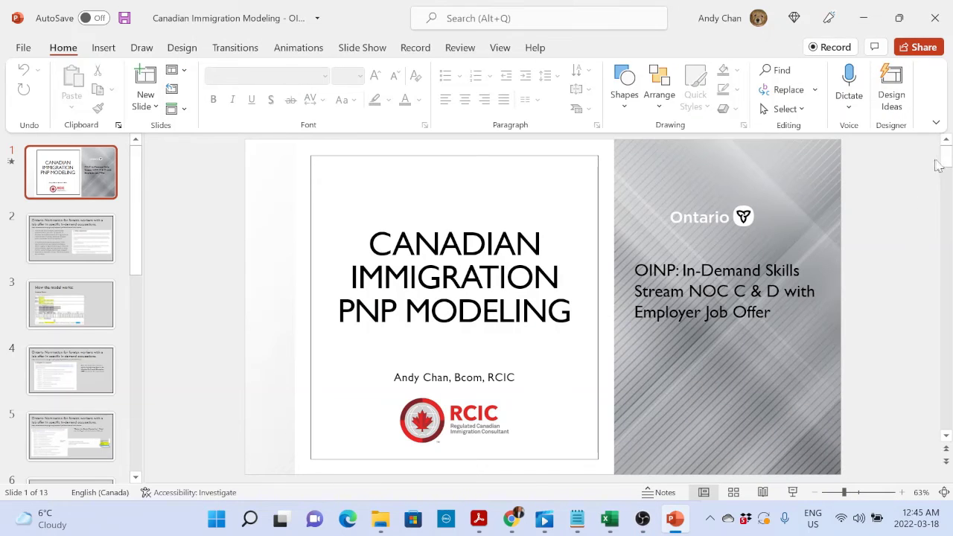